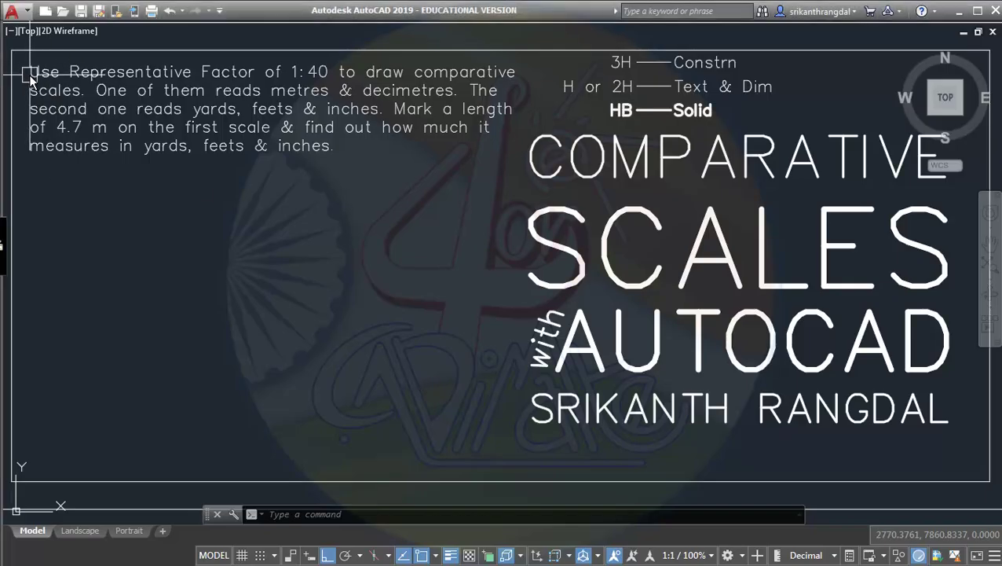
Zoom into the problem statement and pan to show the finished 1:40 metre scale with 4.7 m marked.
{"action": "type", "text": "z"}
{"action": "key", "text": "Return"}
{"action": "left_click", "coordinate": [21, 55]}
{"action": "left_click", "coordinate": [542, 230]}
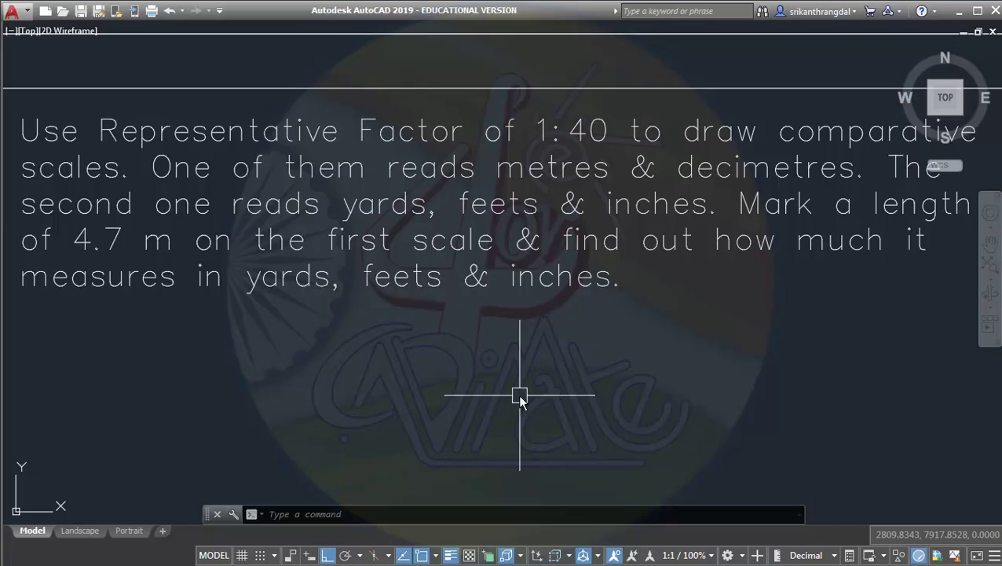
{"action": "scroll", "coordinate": [518, 393], "scroll_direction": "down", "scroll_amount": 2}
{"action": "middle_click_drag", "start_coordinate": [531, 407], "coordinate": [339, 255]}
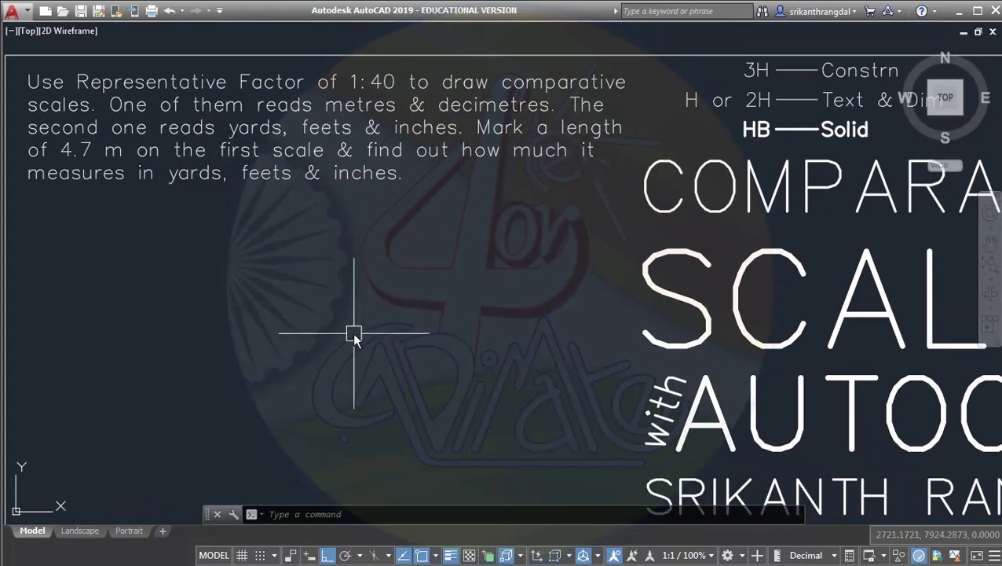
{"action": "middle_click_drag", "start_coordinate": [364, 340], "coordinate": [373, 340]}
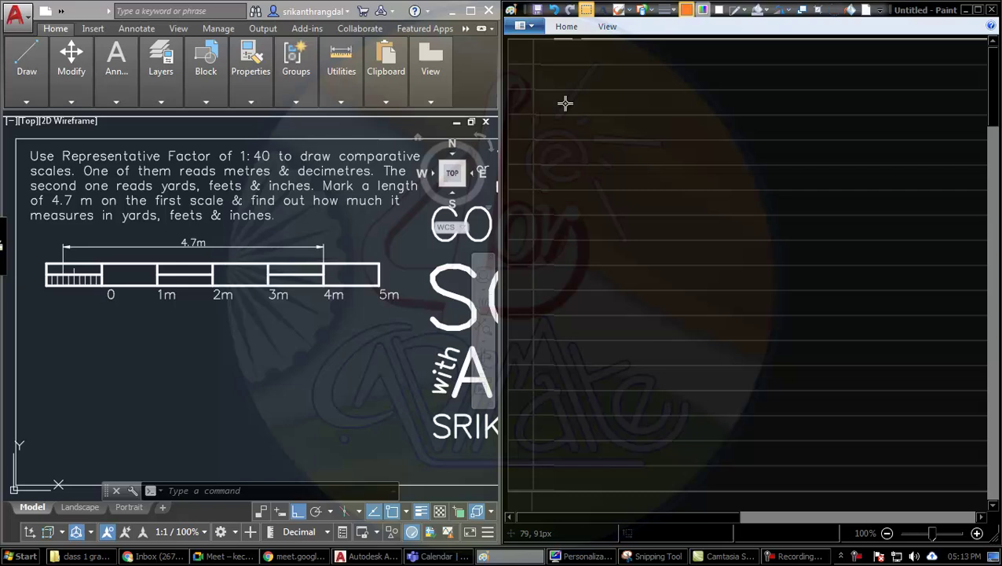
With the pencil, handwrite '3 feet' with '1 yard' below it and underline 1m.
{"action": "left_click_drag", "start_coordinate": [554, 104], "coordinate": [556, 105]}
{"action": "left_click", "coordinate": [618, 11]}
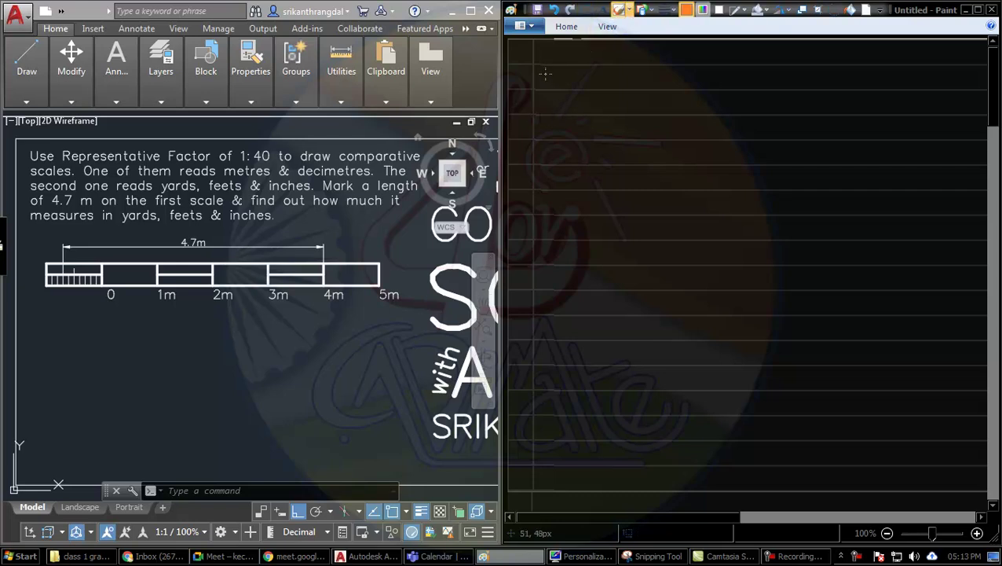
{"action": "mouse_move", "coordinate": [545, 73]}
{"action": "left_mouse_down"}
{"action": "mouse_move", "coordinate": [550, 86]}
{"action": "mouse_move", "coordinate": [619, 74]}
{"action": "mouse_move", "coordinate": [620, 83]}
{"action": "mouse_move", "coordinate": [651, 74]}
{"action": "mouse_move", "coordinate": [655, 84]}
{"action": "left_mouse_up"}
{"action": "left_click_drag", "start_coordinate": [562, 97], "coordinate": [563, 102]}
{"action": "mouse_move", "coordinate": [566, 96]}
{"action": "left_mouse_down"}
{"action": "mouse_move", "coordinate": [553, 127]}
{"action": "mouse_move", "coordinate": [572, 122]}
{"action": "left_mouse_up"}
{"action": "mouse_move", "coordinate": [570, 114]}
{"action": "left_mouse_down"}
{"action": "mouse_move", "coordinate": [572, 128]}
{"action": "mouse_move", "coordinate": [596, 116]}
{"action": "left_mouse_up"}
{"action": "left_click_drag", "start_coordinate": [600, 118], "coordinate": [604, 129]}
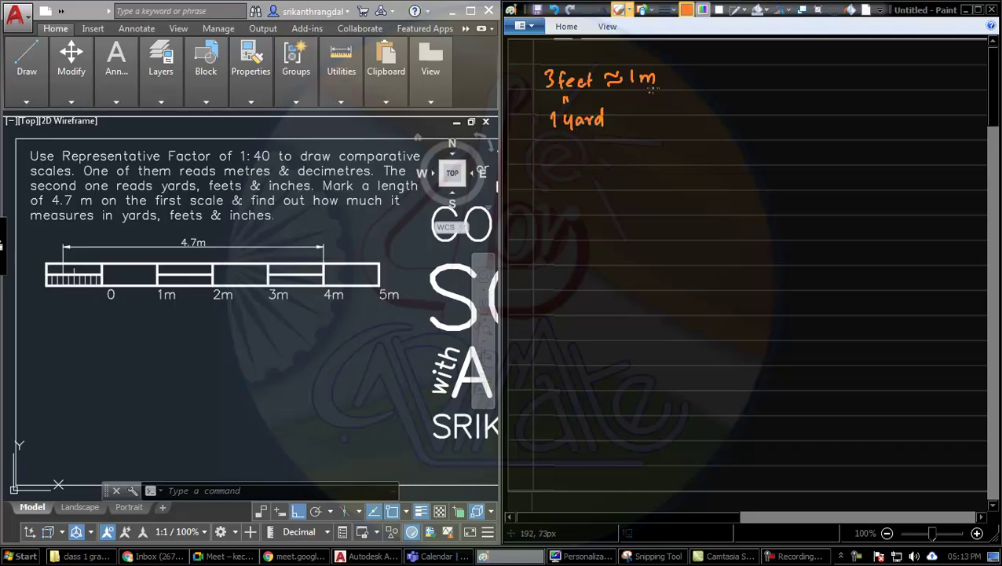
{"action": "left_click_drag", "start_coordinate": [629, 92], "coordinate": [655, 90]}
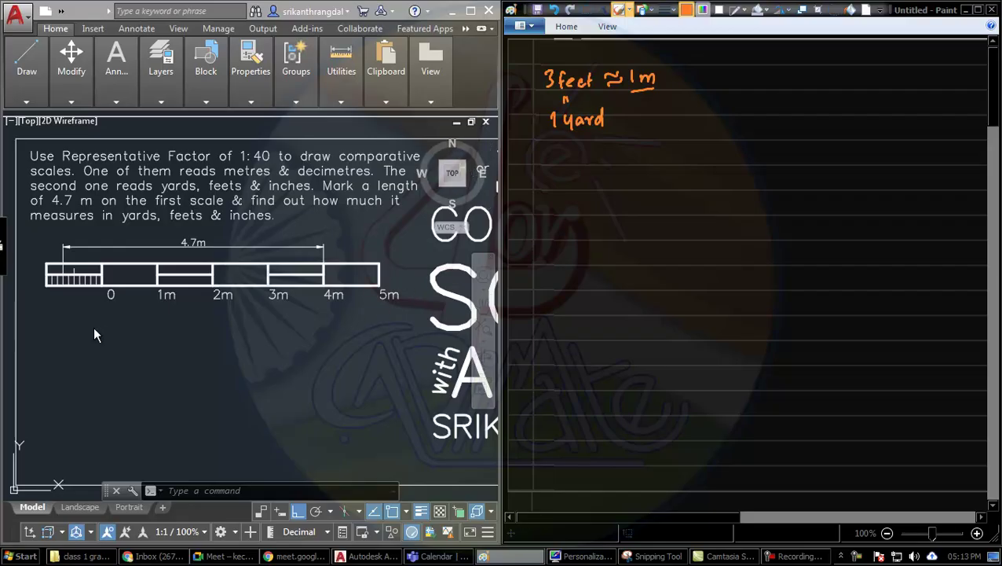
Write '6m ≈ 6 yards', box the 6 yards and label it 'Diagonal scale'.
{"action": "left_click_drag", "start_coordinate": [564, 159], "coordinate": [559, 170]}
{"action": "mouse_move", "coordinate": [572, 165]}
{"action": "left_mouse_down"}
{"action": "mouse_move", "coordinate": [603, 159]}
{"action": "mouse_move", "coordinate": [598, 173]}
{"action": "mouse_move", "coordinate": [631, 158]}
{"action": "mouse_move", "coordinate": [629, 169]}
{"action": "mouse_move", "coordinate": [641, 160]}
{"action": "mouse_move", "coordinate": [682, 168]}
{"action": "left_mouse_up"}
{"action": "mouse_move", "coordinate": [620, 154]}
{"action": "left_mouse_down"}
{"action": "mouse_move", "coordinate": [695, 138]}
{"action": "mouse_move", "coordinate": [625, 187]}
{"action": "left_mouse_up"}
{"action": "mouse_move", "coordinate": [715, 150]}
{"action": "left_mouse_down"}
{"action": "mouse_move", "coordinate": [743, 161]}
{"action": "mouse_move", "coordinate": [778, 146]}
{"action": "mouse_move", "coordinate": [788, 155]}
{"action": "mouse_move", "coordinate": [800, 141]}
{"action": "mouse_move", "coordinate": [804, 157]}
{"action": "mouse_move", "coordinate": [784, 169]}
{"action": "mouse_move", "coordinate": [828, 167]}
{"action": "left_mouse_up"}
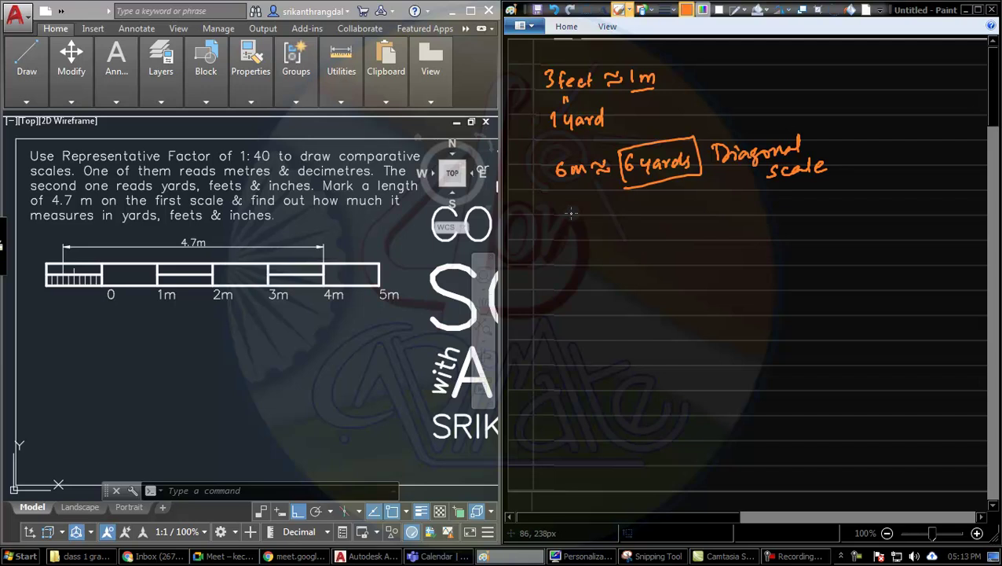
Start the 'A length' product with '6 ×'.
{"action": "mouse_move", "coordinate": [568, 211]}
{"action": "left_mouse_down"}
{"action": "mouse_move", "coordinate": [575, 200]}
{"action": "mouse_move", "coordinate": [580, 209]}
{"action": "mouse_move", "coordinate": [621, 206]}
{"action": "mouse_move", "coordinate": [617, 220]}
{"action": "mouse_move", "coordinate": [630, 210]}
{"action": "left_mouse_up"}
{"action": "mouse_move", "coordinate": [635, 194]}
{"action": "left_mouse_down"}
{"action": "mouse_move", "coordinate": [641, 211]}
{"action": "mouse_move", "coordinate": [637, 201]}
{"action": "left_mouse_up"}
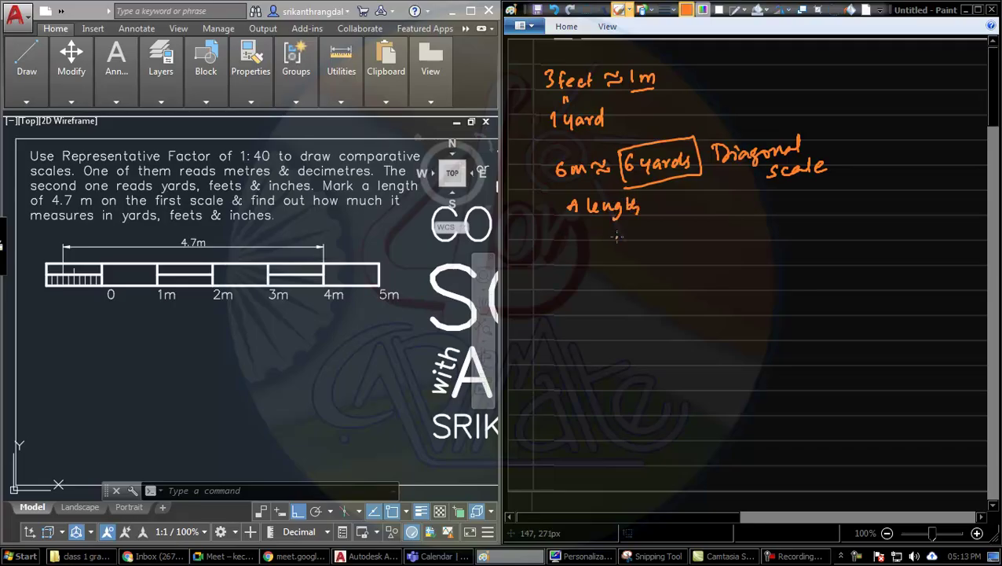
{"action": "mouse_move", "coordinate": [599, 218]}
{"action": "left_mouse_down"}
{"action": "mouse_move", "coordinate": [590, 234]}
{"action": "mouse_move", "coordinate": [618, 233]}
{"action": "left_mouse_up"}
{"action": "left_click_drag", "start_coordinate": [618, 224], "coordinate": [607, 234]}
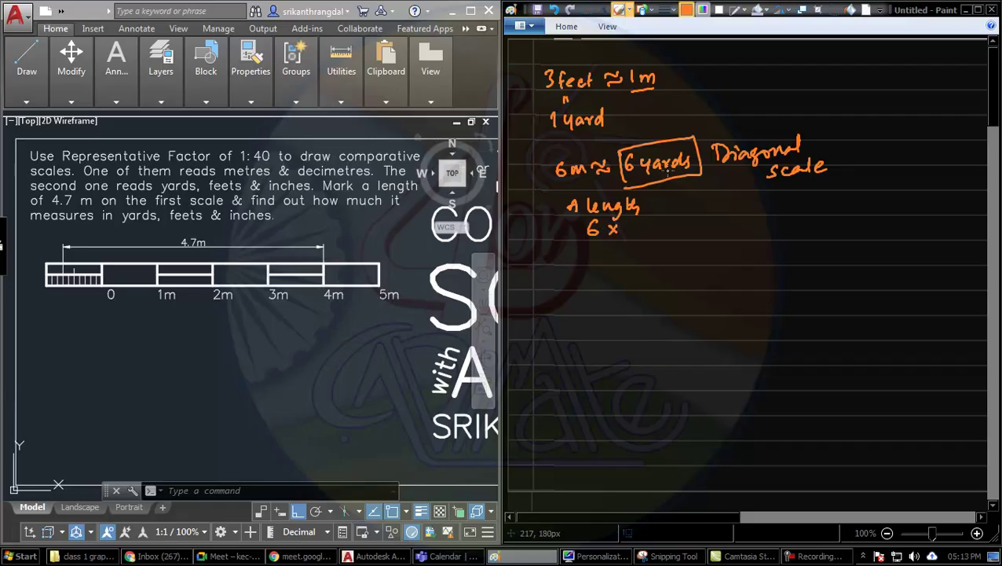
Write '1 yard = 3 feet' on the right side of the page.
{"action": "mouse_move", "coordinate": [857, 177]}
{"action": "left_mouse_down"}
{"action": "mouse_move", "coordinate": [870, 190]}
{"action": "mouse_move", "coordinate": [897, 186]}
{"action": "left_mouse_up"}
{"action": "mouse_move", "coordinate": [904, 169]}
{"action": "left_mouse_down"}
{"action": "mouse_move", "coordinate": [905, 187]}
{"action": "mouse_move", "coordinate": [916, 178]}
{"action": "left_mouse_up"}
{"action": "left_click_drag", "start_coordinate": [906, 182], "coordinate": [953, 178]}
{"action": "left_click_drag", "start_coordinate": [955, 181], "coordinate": [970, 184]}
{"action": "left_click_drag", "start_coordinate": [974, 172], "coordinate": [975, 185]}
{"action": "left_click_drag", "start_coordinate": [969, 178], "coordinate": [981, 177]}
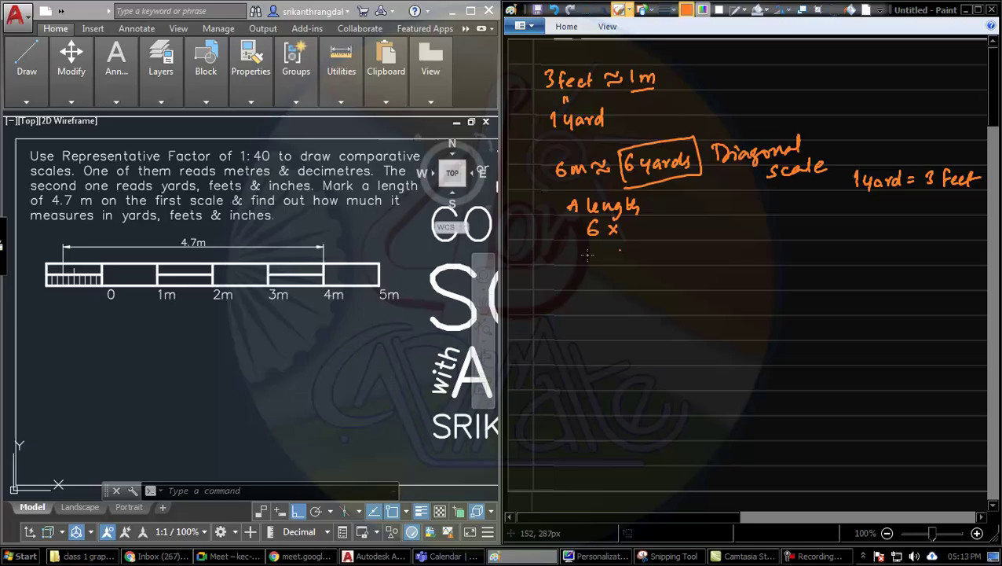
Extend the product to 6 × 3 × 12 and note '1 feet = 12 inch' and the inch conversion.
{"action": "left_click_drag", "start_coordinate": [628, 221], "coordinate": [629, 235]}
{"action": "mouse_move", "coordinate": [645, 223]}
{"action": "left_mouse_down"}
{"action": "mouse_move", "coordinate": [653, 234]}
{"action": "mouse_move", "coordinate": [644, 233]}
{"action": "left_mouse_up"}
{"action": "mouse_move", "coordinate": [857, 193]}
{"action": "left_mouse_down"}
{"action": "mouse_move", "coordinate": [929, 202]}
{"action": "mouse_move", "coordinate": [936, 212]}
{"action": "mouse_move", "coordinate": [980, 206]}
{"action": "left_mouse_up"}
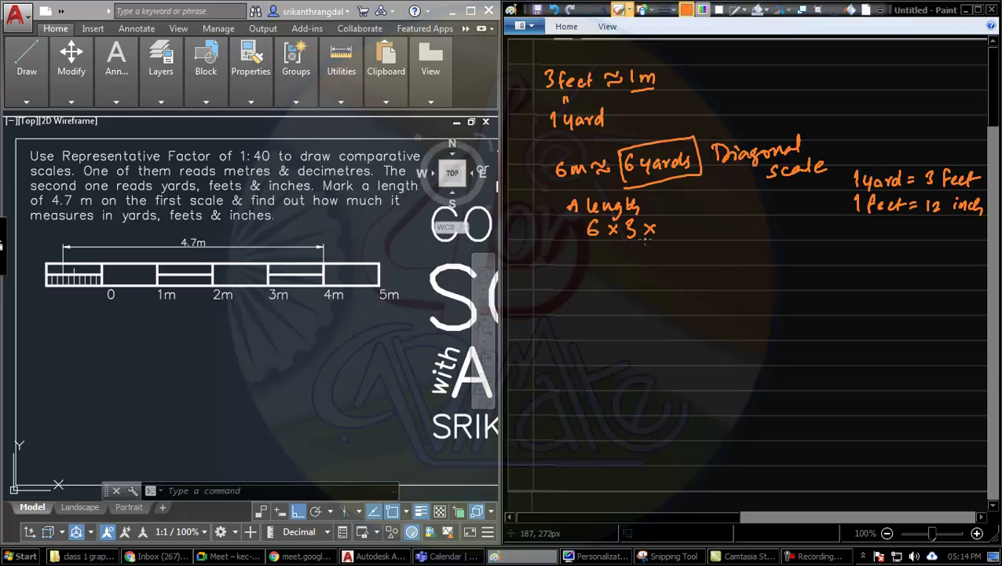
{"action": "mouse_move", "coordinate": [672, 221]}
{"action": "left_mouse_down"}
{"action": "mouse_move", "coordinate": [673, 237]}
{"action": "mouse_move", "coordinate": [689, 237]}
{"action": "left_mouse_up"}
{"action": "mouse_move", "coordinate": [856, 219]}
{"action": "left_mouse_down"}
{"action": "mouse_move", "coordinate": [856, 234]}
{"action": "mouse_move", "coordinate": [910, 234]}
{"action": "mouse_move", "coordinate": [892, 259]}
{"action": "left_mouse_up"}
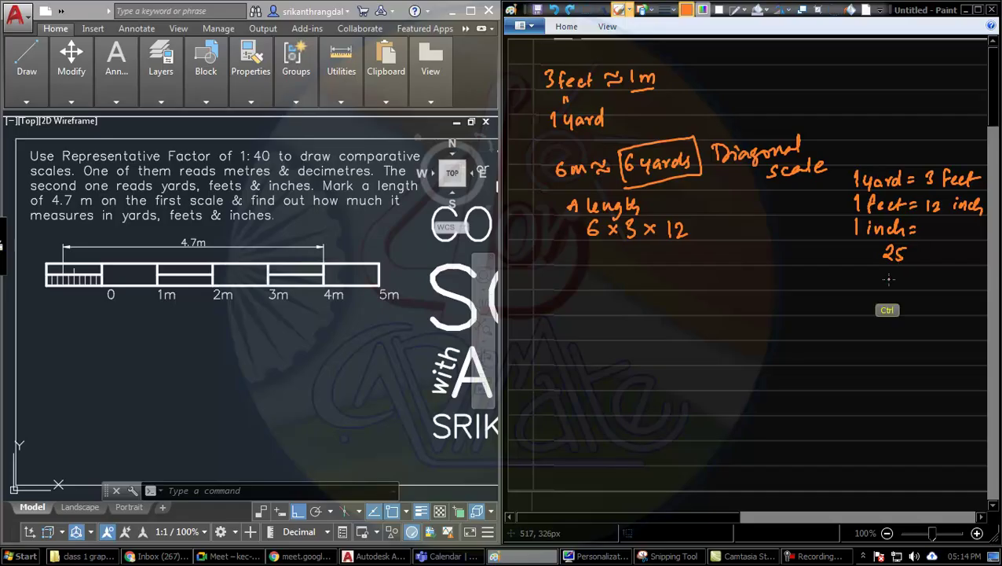
{"action": "mouse_move", "coordinate": [904, 250]}
{"action": "left_mouse_down"}
{"action": "mouse_move", "coordinate": [906, 260]}
{"action": "mouse_move", "coordinate": [959, 260]}
{"action": "left_mouse_up"}
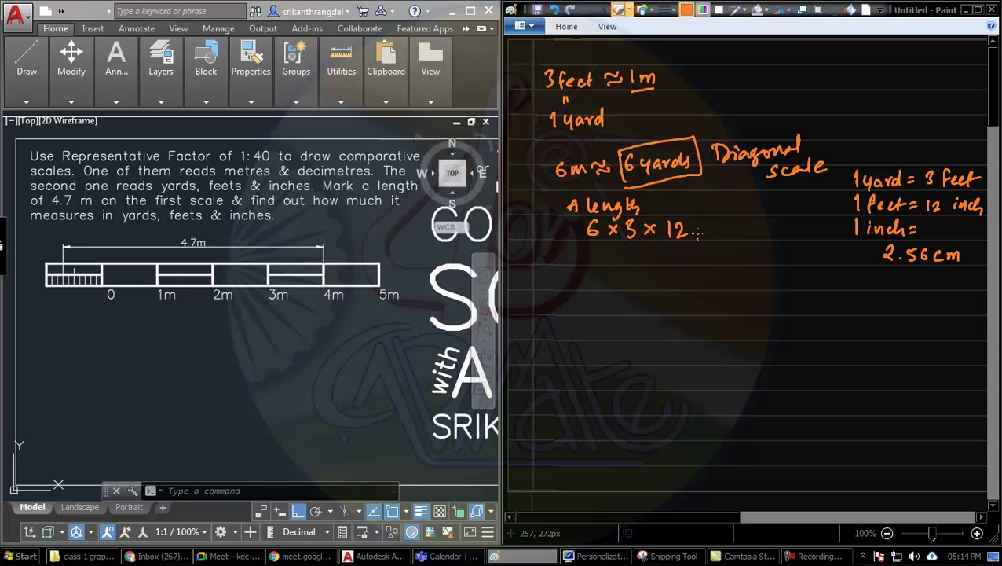
Finish the product with '× 2.56 cm' and underline 'A length'.
{"action": "mouse_move", "coordinate": [693, 226]}
{"action": "left_mouse_down"}
{"action": "mouse_move", "coordinate": [703, 236]}
{"action": "mouse_move", "coordinate": [693, 236]}
{"action": "mouse_move", "coordinate": [776, 235]}
{"action": "left_mouse_up"}
{"action": "left_click", "coordinate": [727, 233]}
{"action": "mouse_move", "coordinate": [781, 235]}
{"action": "left_mouse_down"}
{"action": "mouse_move", "coordinate": [789, 226]}
{"action": "mouse_move", "coordinate": [798, 235]}
{"action": "left_mouse_up"}
{"action": "left_click_drag", "start_coordinate": [566, 216], "coordinate": [589, 213]}
{"action": "left_click_drag", "start_coordinate": [569, 224], "coordinate": [584, 217]}
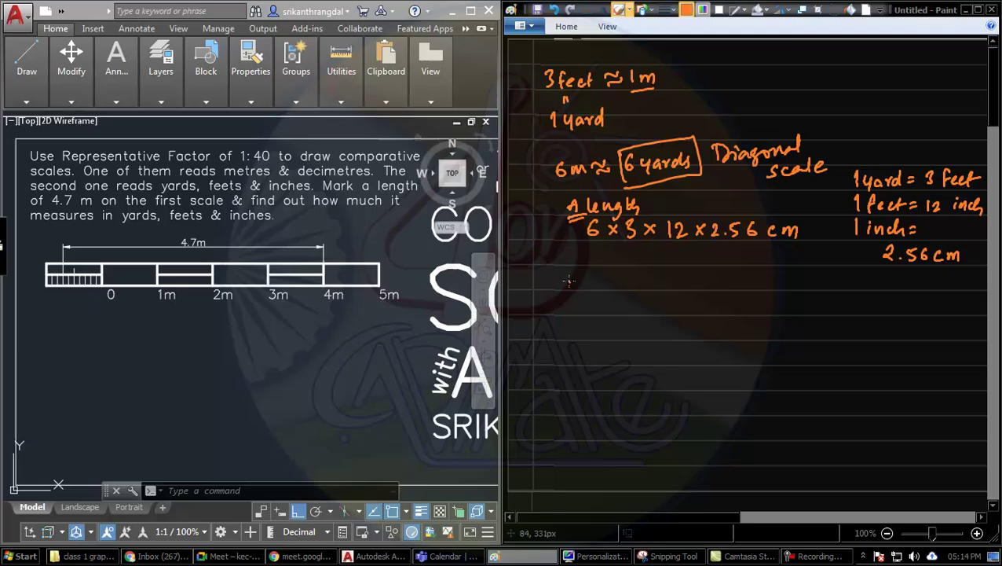
Write the 'D.lengths' heading below the product line.
{"action": "left_click", "coordinate": [260, 351]}
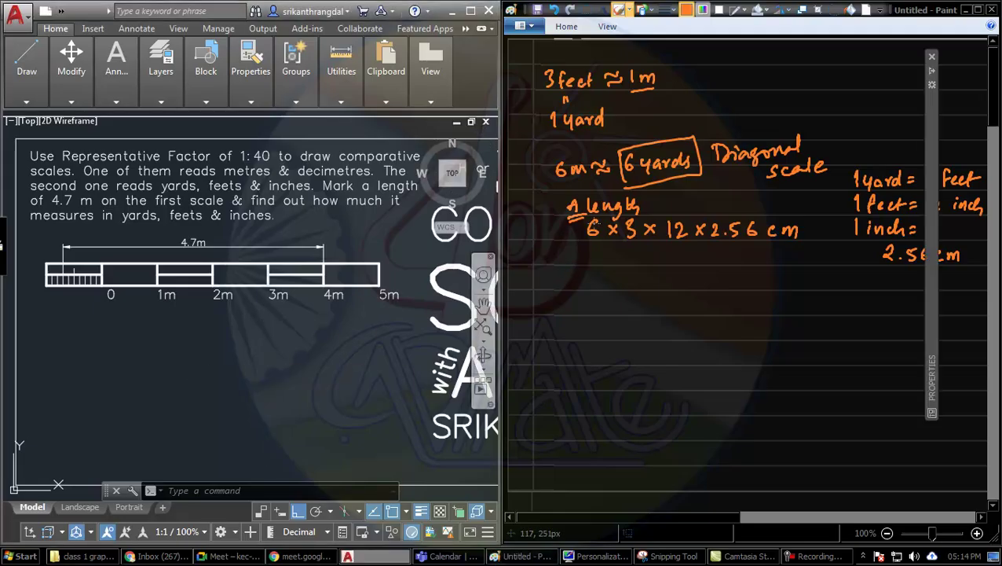
{"action": "left_click", "coordinate": [571, 273]}
{"action": "mouse_move", "coordinate": [566, 270]}
{"action": "left_mouse_down"}
{"action": "mouse_move", "coordinate": [566, 286]}
{"action": "mouse_move", "coordinate": [625, 276]}
{"action": "mouse_move", "coordinate": [627, 295]}
{"action": "mouse_move", "coordinate": [640, 280]}
{"action": "mouse_move", "coordinate": [648, 284]}
{"action": "left_mouse_up"}
{"action": "left_click", "coordinate": [585, 282]}
{"action": "left_click", "coordinate": [597, 301]}
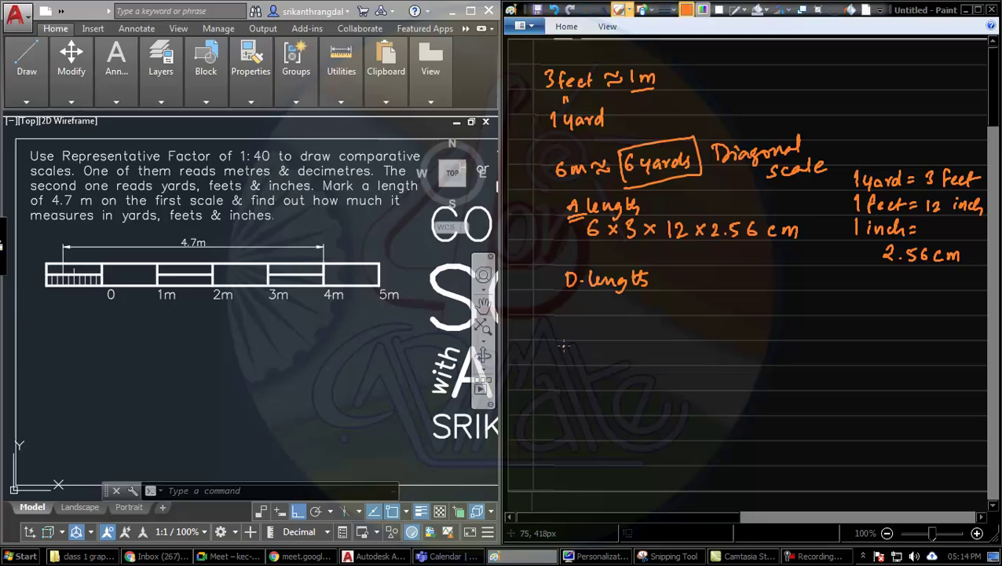
Write the formula R.F = D.lengths / A.lengths.
{"action": "mouse_move", "coordinate": [565, 345]}
{"action": "left_mouse_down"}
{"action": "mouse_move", "coordinate": [580, 358]}
{"action": "mouse_move", "coordinate": [609, 355]}
{"action": "left_mouse_up"}
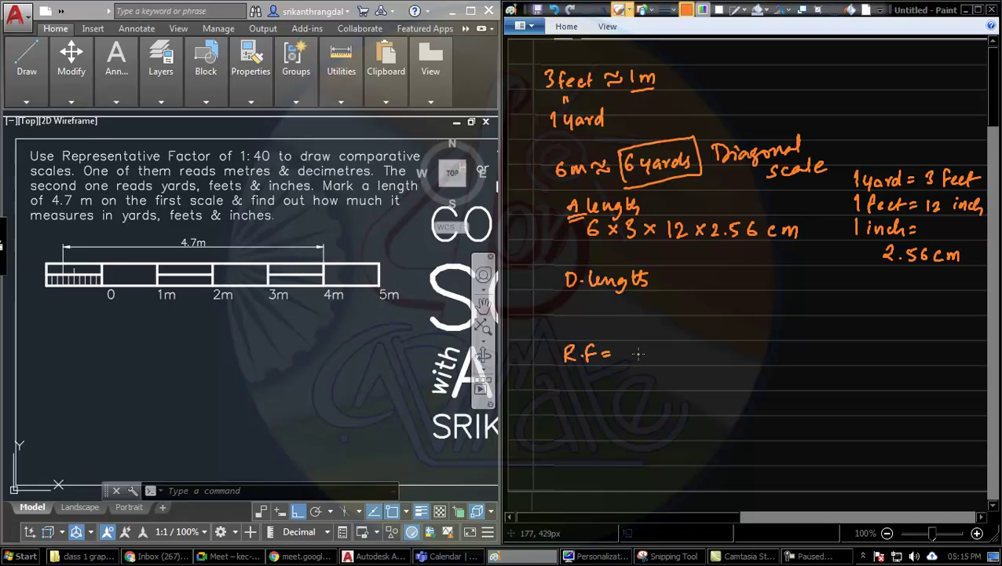
{"action": "mouse_move", "coordinate": [634, 344]}
{"action": "left_mouse_down"}
{"action": "mouse_move", "coordinate": [657, 347]}
{"action": "mouse_move", "coordinate": [669, 361]}
{"action": "mouse_move", "coordinate": [692, 355]}
{"action": "mouse_move", "coordinate": [690, 368]}
{"action": "mouse_move", "coordinate": [717, 357]}
{"action": "left_mouse_up"}
{"action": "left_click", "coordinate": [654, 358]}
{"action": "left_click_drag", "start_coordinate": [632, 367], "coordinate": [724, 365]}
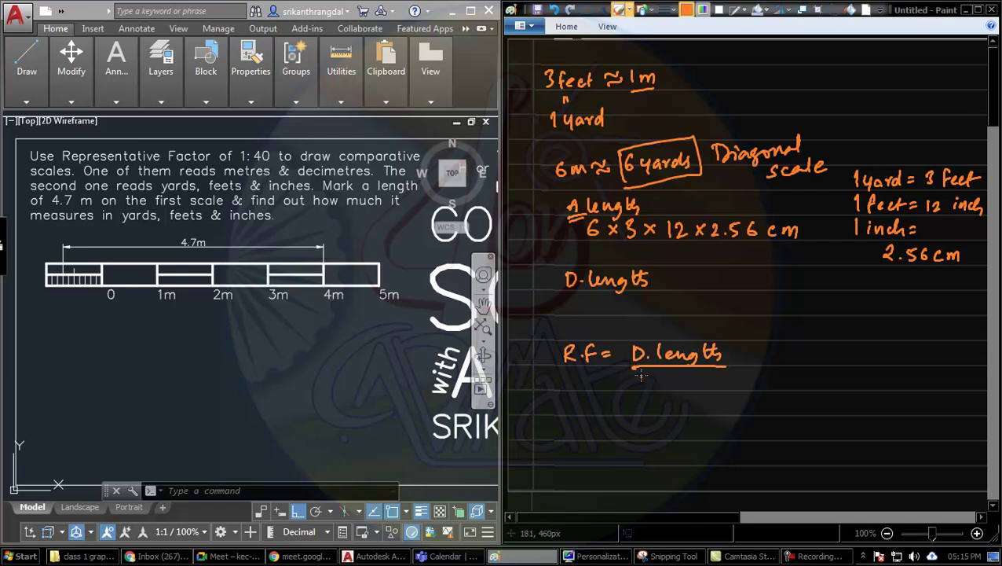
{"action": "mouse_move", "coordinate": [637, 386]}
{"action": "left_mouse_down"}
{"action": "mouse_move", "coordinate": [720, 373]}
{"action": "mouse_move", "coordinate": [718, 389]}
{"action": "mouse_move", "coordinate": [751, 361]}
{"action": "left_mouse_up"}
{"action": "left_click_drag", "start_coordinate": [741, 367], "coordinate": [752, 367]}
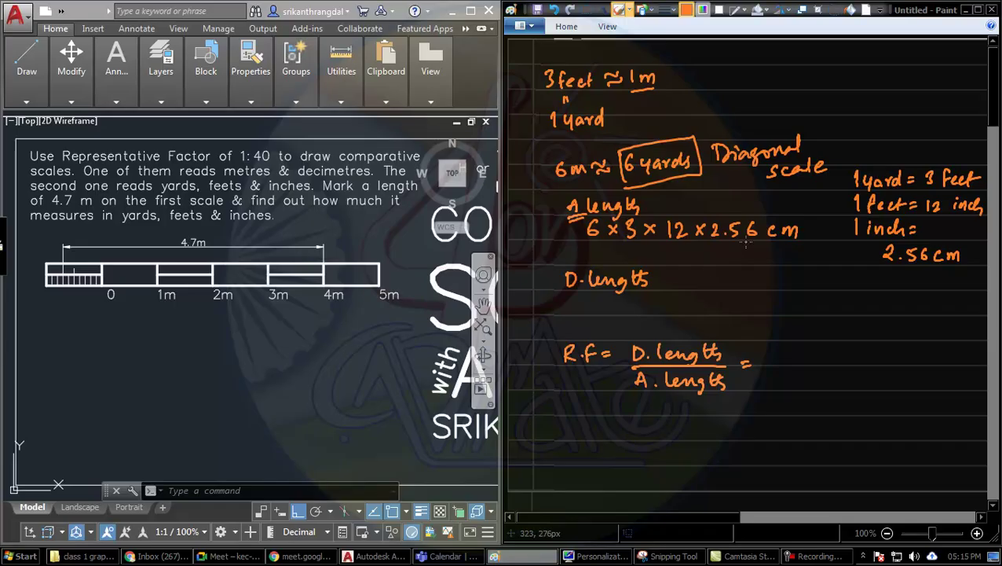
Write D.length = R.F × A.lengths = 1/40 ×, and underline the actual-length product above.
{"action": "mouse_move", "coordinate": [561, 425]}
{"action": "left_mouse_down"}
{"action": "mouse_move", "coordinate": [579, 433]}
{"action": "mouse_move", "coordinate": [651, 420]}
{"action": "mouse_move", "coordinate": [658, 432]}
{"action": "mouse_move", "coordinate": [751, 433]}
{"action": "mouse_move", "coordinate": [803, 430]}
{"action": "mouse_move", "coordinate": [812, 416]}
{"action": "mouse_move", "coordinate": [817, 433]}
{"action": "left_mouse_up"}
{"action": "left_click", "coordinate": [831, 429]}
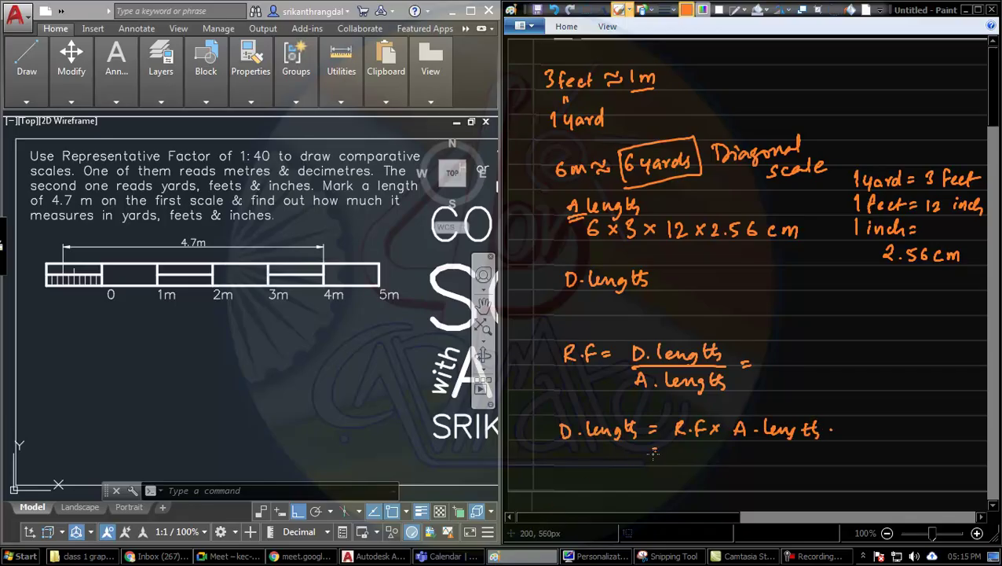
{"action": "left_click_drag", "start_coordinate": [651, 450], "coordinate": [661, 449]}
{"action": "mouse_move", "coordinate": [652, 456]}
{"action": "left_mouse_down"}
{"action": "mouse_move", "coordinate": [682, 449]}
{"action": "mouse_move", "coordinate": [688, 475]}
{"action": "left_mouse_up"}
{"action": "left_click_drag", "start_coordinate": [696, 467], "coordinate": [712, 464]}
{"action": "left_click_drag", "start_coordinate": [712, 455], "coordinate": [704, 464]}
{"action": "left_click_drag", "start_coordinate": [616, 245], "coordinate": [756, 241]}
Complete the expression as 1/40 × 6 × 3 × 12 × 2.56 cm and begin the result line.
{"action": "mouse_move", "coordinate": [734, 446]}
{"action": "left_mouse_down"}
{"action": "mouse_move", "coordinate": [726, 459]}
{"action": "mouse_move", "coordinate": [741, 462]}
{"action": "left_mouse_up"}
{"action": "mouse_move", "coordinate": [752, 448]}
{"action": "left_mouse_down"}
{"action": "mouse_move", "coordinate": [754, 460]}
{"action": "mouse_move", "coordinate": [780, 462]}
{"action": "left_mouse_up"}
{"action": "mouse_move", "coordinate": [780, 449]}
{"action": "left_mouse_down"}
{"action": "mouse_move", "coordinate": [773, 461]}
{"action": "mouse_move", "coordinate": [787, 464]}
{"action": "left_mouse_up"}
{"action": "mouse_move", "coordinate": [791, 451]}
{"action": "left_mouse_down"}
{"action": "mouse_move", "coordinate": [799, 463]}
{"action": "mouse_move", "coordinate": [821, 462]}
{"action": "left_mouse_up"}
{"action": "mouse_move", "coordinate": [820, 450]}
{"action": "left_mouse_down"}
{"action": "mouse_move", "coordinate": [811, 462]}
{"action": "mouse_move", "coordinate": [839, 456]}
{"action": "left_mouse_up"}
{"action": "mouse_move", "coordinate": [852, 444]}
{"action": "left_mouse_down"}
{"action": "mouse_move", "coordinate": [843, 461]}
{"action": "mouse_move", "coordinate": [903, 463]}
{"action": "left_mouse_up"}
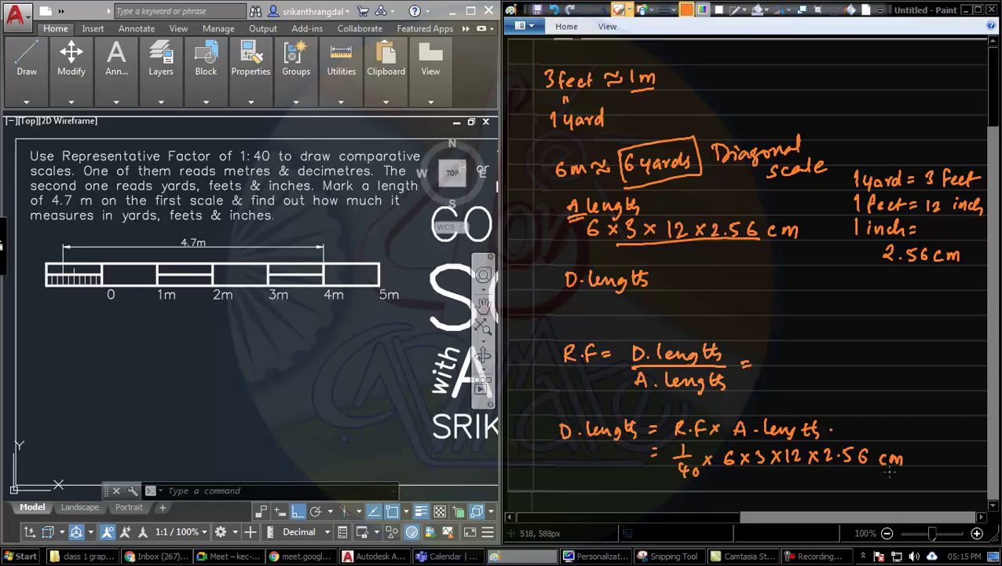
{"action": "left_click_drag", "start_coordinate": [667, 497], "coordinate": [672, 498]}
Launch Windows Calculator via Start search 'cal' and move it off the notes.
{"action": "key", "text": "super"}
{"action": "type", "text": "cal"}
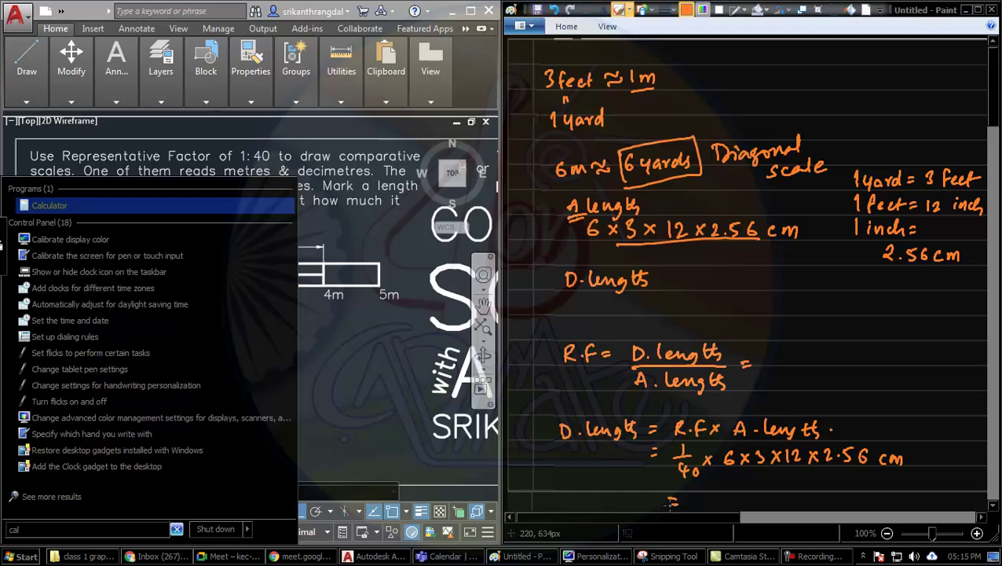
{"action": "key", "text": "Return"}
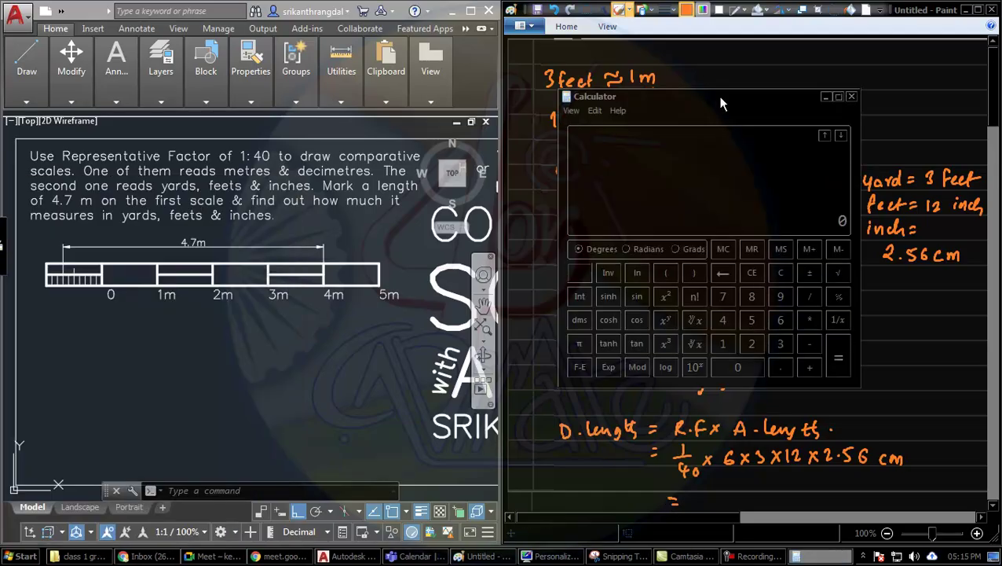
{"action": "mouse_move", "coordinate": [720, 102]}
{"action": "left_mouse_down"}
{"action": "mouse_move", "coordinate": [561, 138]}
{"action": "mouse_move", "coordinate": [367, 202]}
{"action": "mouse_move", "coordinate": [383, 201]}
{"action": "left_mouse_up"}
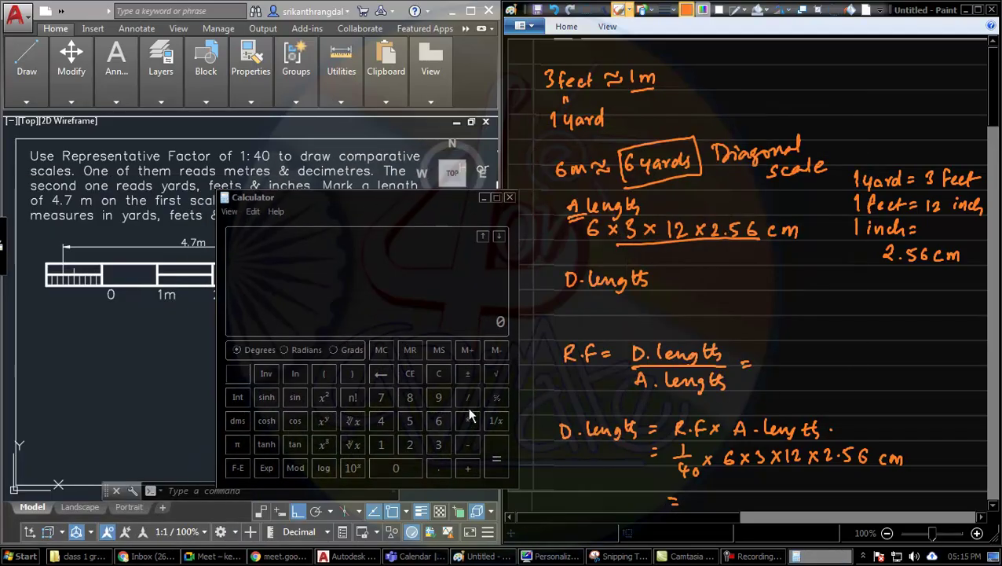
Calculate 6 × 3 × 12 × 2.56 = 552.96.
{"action": "left_click", "coordinate": [441, 420]}
{"action": "left_click", "coordinate": [462, 420]}
{"action": "left_click", "coordinate": [441, 446]}
{"action": "left_click", "coordinate": [468, 423]}
{"action": "left_click", "coordinate": [389, 449]}
{"action": "left_click", "coordinate": [412, 442]}
{"action": "left_click", "coordinate": [460, 420]}
{"action": "left_click", "coordinate": [416, 442]}
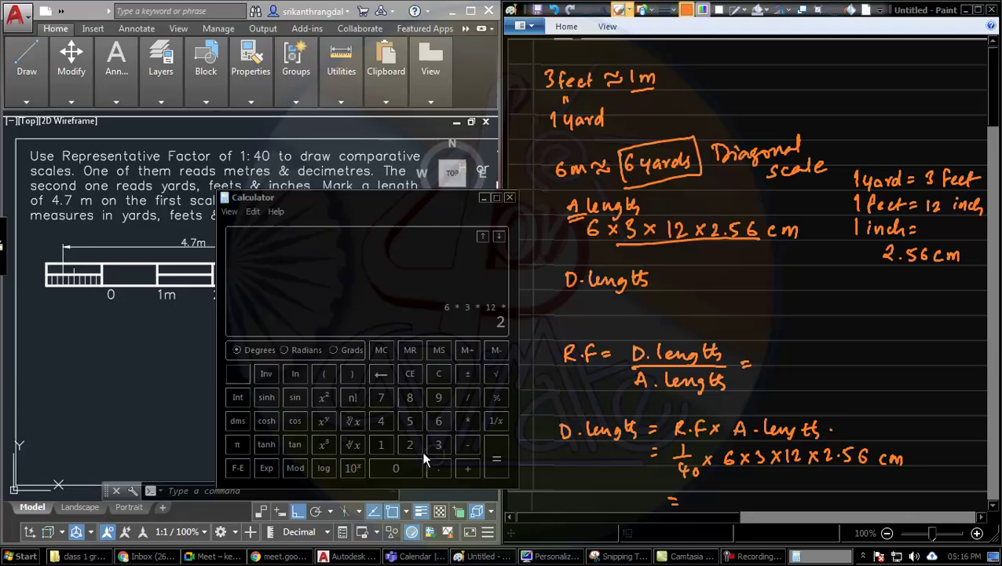
{"action": "left_click", "coordinate": [436, 467]}
{"action": "left_click", "coordinate": [410, 423]}
{"action": "left_click", "coordinate": [438, 423]}
{"action": "left_click", "coordinate": [497, 464]}
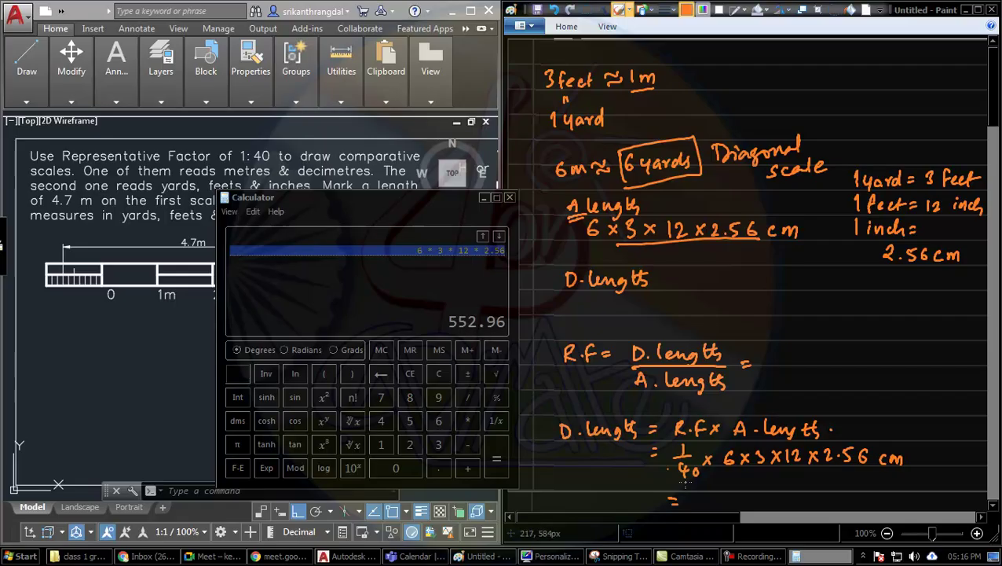
Divide 552.96 by 40 to get 13.824.
{"action": "left_click", "coordinate": [468, 420]}
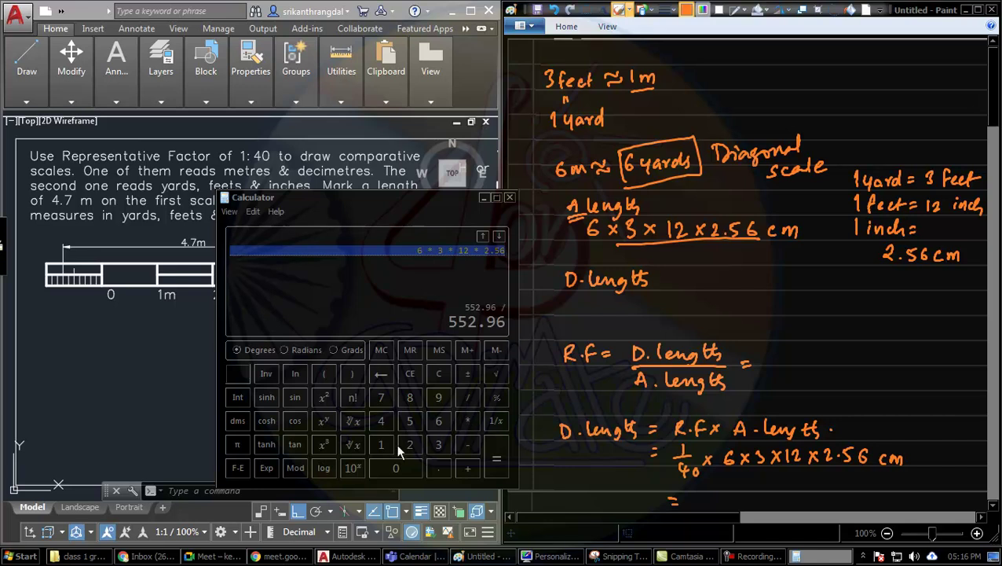
{"action": "left_click", "coordinate": [382, 422]}
{"action": "left_click", "coordinate": [395, 469]}
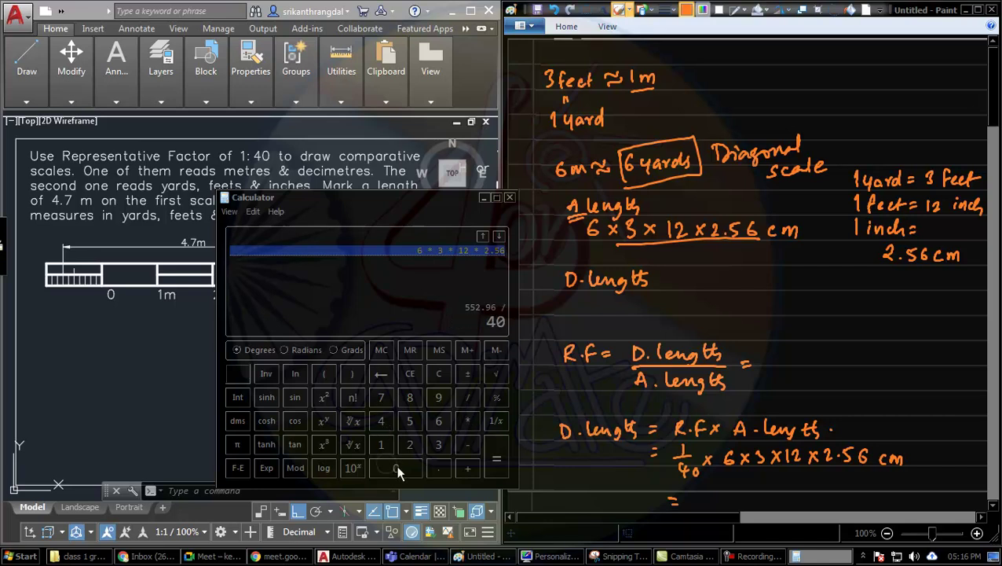
{"action": "left_click", "coordinate": [497, 464]}
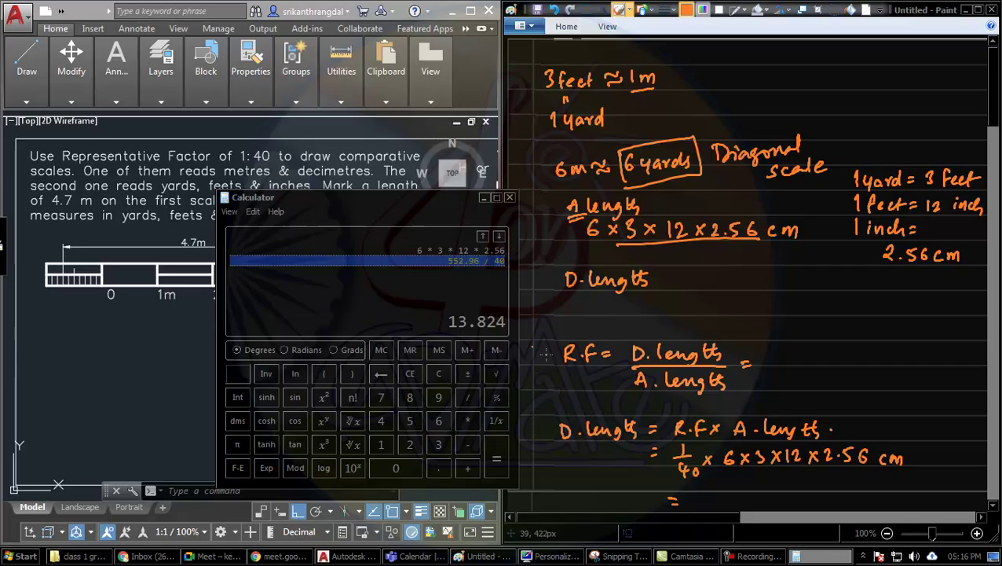
Write the 13.8 cm result with '6 yards' beside it and underline D.length.
{"action": "left_click", "coordinate": [689, 490]}
{"action": "mouse_move", "coordinate": [689, 489]}
{"action": "left_mouse_down"}
{"action": "mouse_move", "coordinate": [687, 504]}
{"action": "mouse_move", "coordinate": [719, 490]}
{"action": "mouse_move", "coordinate": [764, 500]}
{"action": "left_mouse_up"}
{"action": "left_click", "coordinate": [712, 502]}
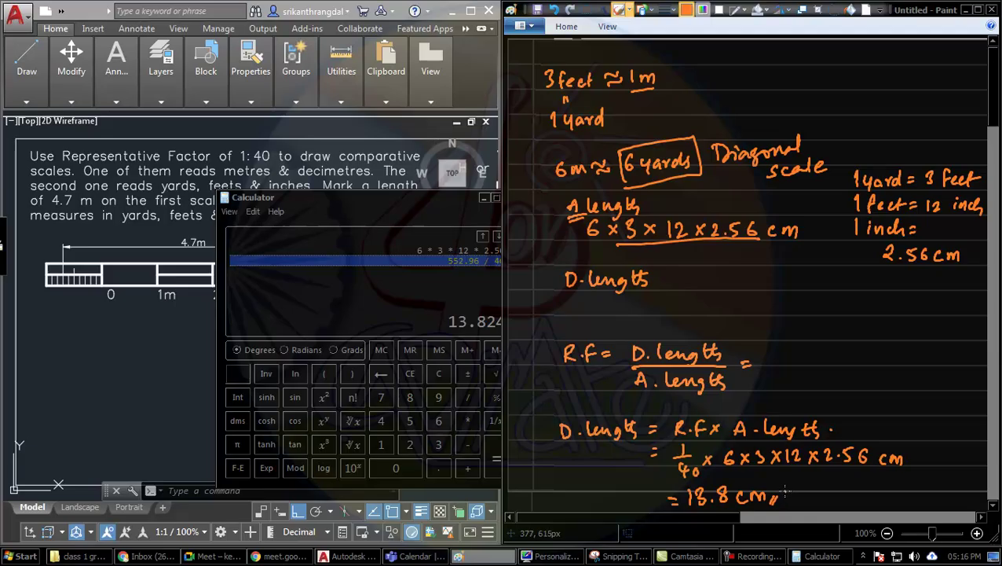
{"action": "left_click_drag", "start_coordinate": [574, 444], "coordinate": [616, 443]}
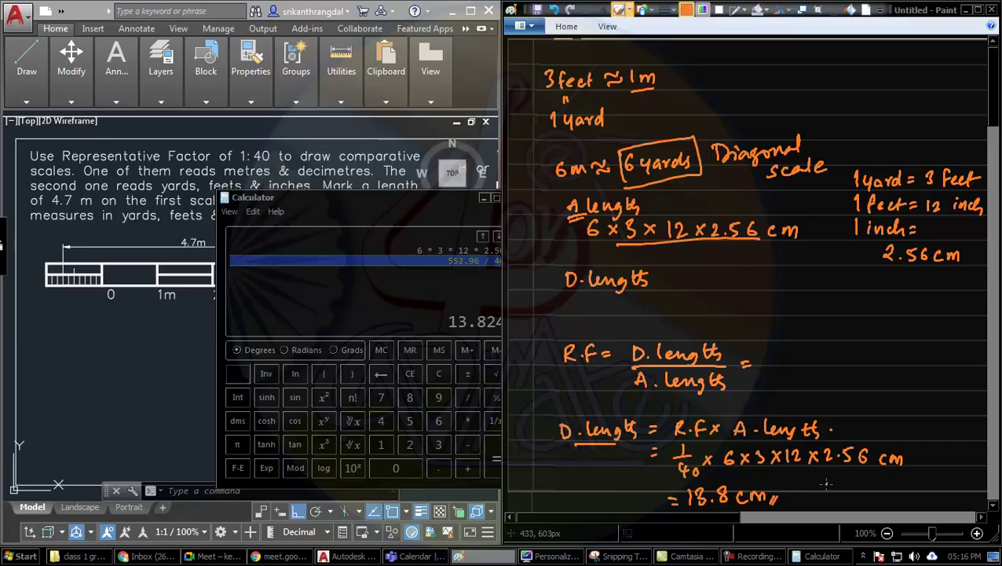
{"action": "mouse_move", "coordinate": [829, 480]}
{"action": "left_mouse_down"}
{"action": "mouse_move", "coordinate": [820, 490]}
{"action": "mouse_move", "coordinate": [854, 500]}
{"action": "mouse_move", "coordinate": [878, 483]}
{"action": "mouse_move", "coordinate": [897, 490]}
{"action": "left_mouse_up"}
{"action": "left_click", "coordinate": [900, 490]}
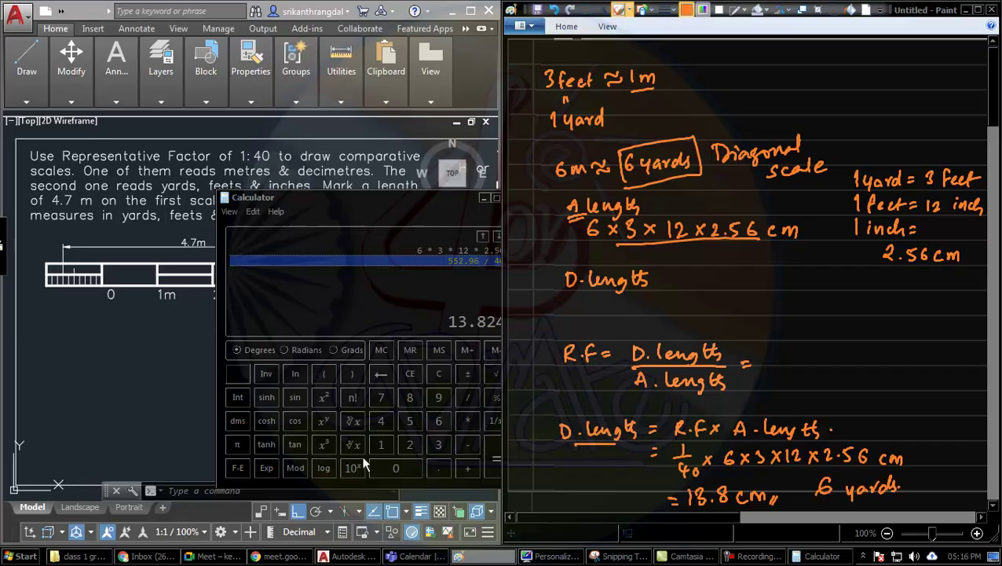
{"action": "left_click", "coordinate": [189, 374]}
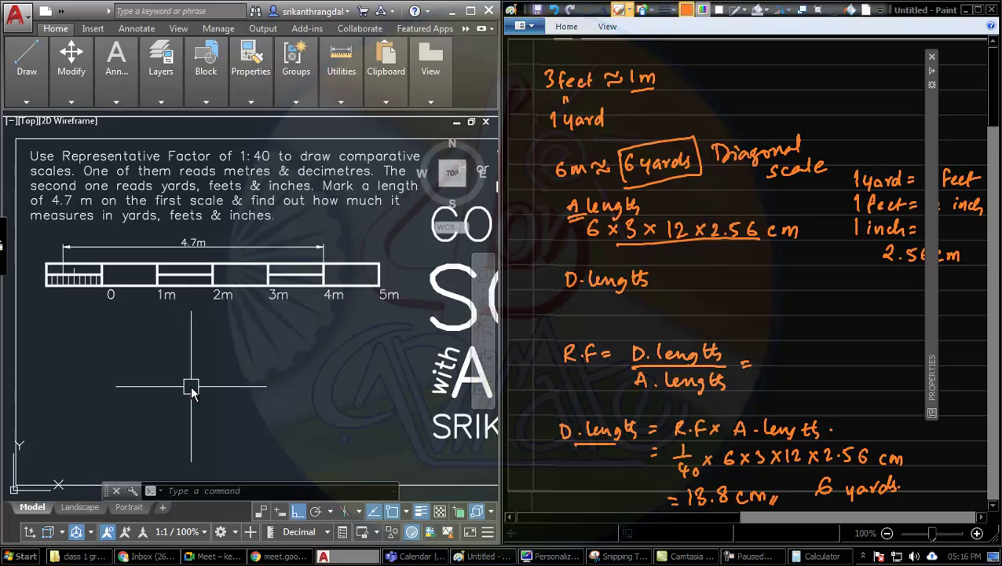
Draw a 138-unit horizontal base line below the metre scale.
{"action": "middle_click_drag", "start_coordinate": [195, 395], "coordinate": [187, 321]}
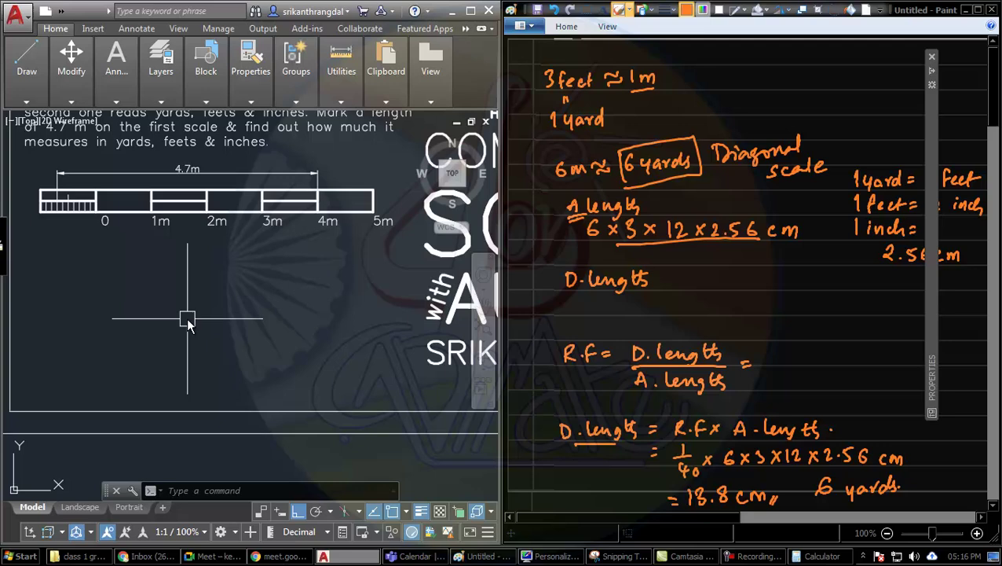
{"action": "type", "text": "l"}
{"action": "key", "text": "Return"}
{"action": "left_click", "coordinate": [43, 374]}
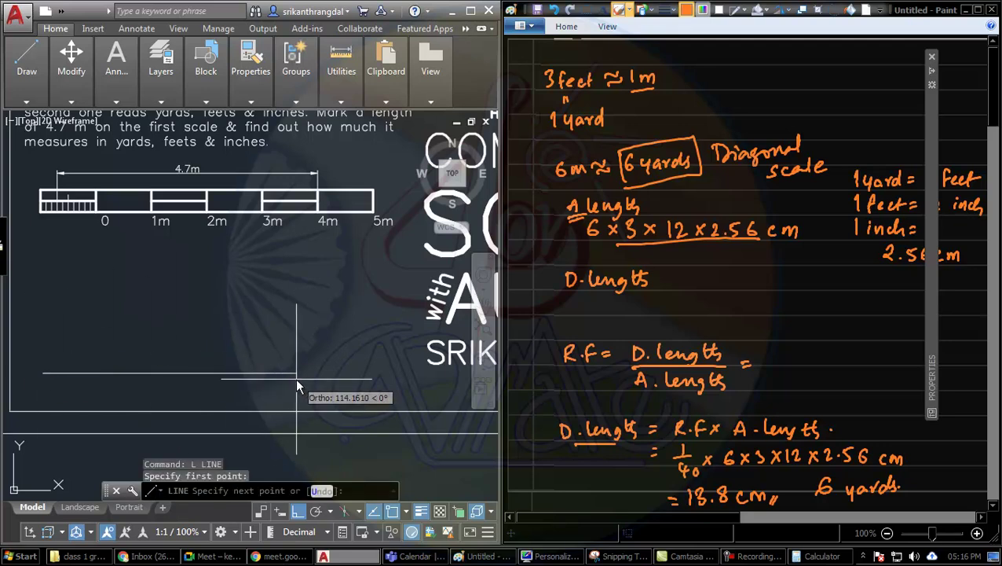
{"action": "type", "text": "138"}
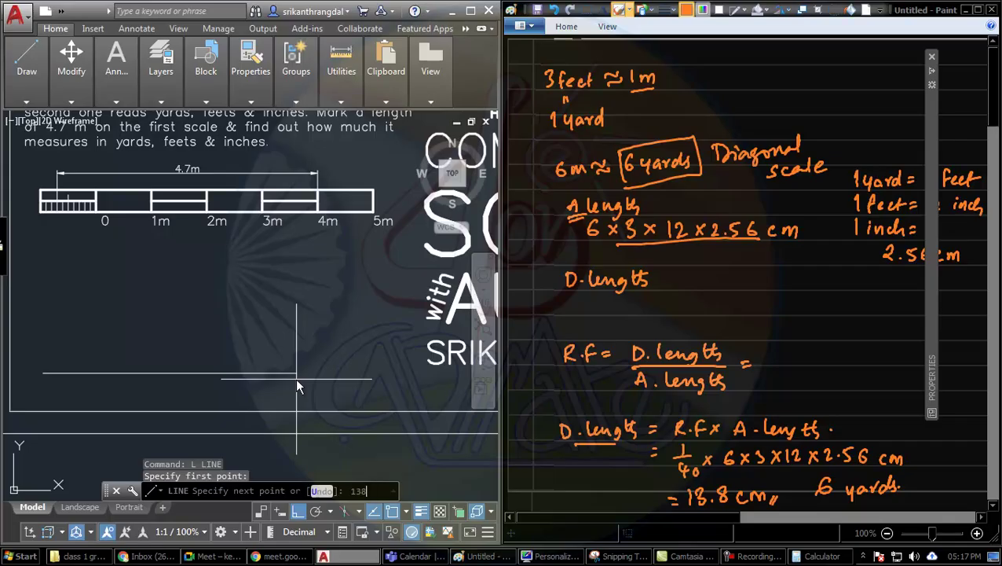
{"action": "key", "text": "Return"}
{"action": "key", "text": "Return"}
{"action": "mouse_move", "coordinate": [331, 432]}
{"action": "middle_mouse_down"}
{"action": "mouse_move", "coordinate": [348, 452]}
{"action": "mouse_move", "coordinate": [343, 479]}
{"action": "middle_mouse_up"}
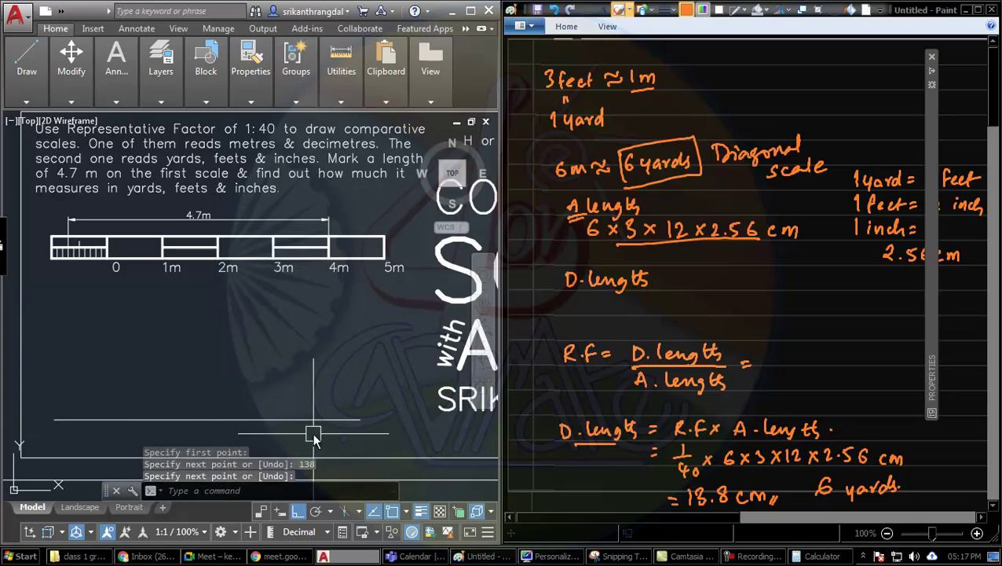
{"action": "middle_click_drag", "start_coordinate": [264, 366], "coordinate": [257, 377]}
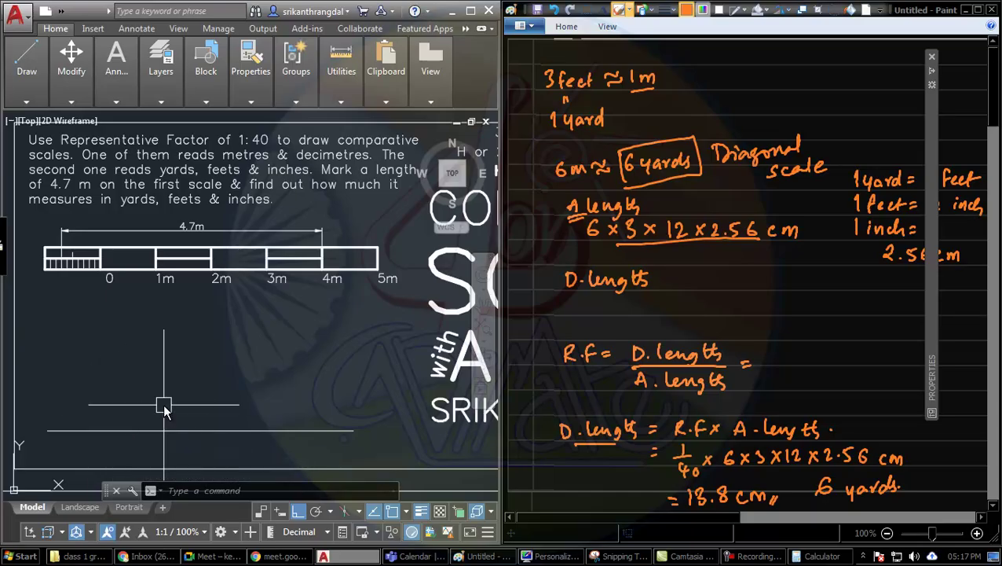
Jot and underline '12 parts' in the Paint notes.
{"action": "left_click", "coordinate": [759, 297]}
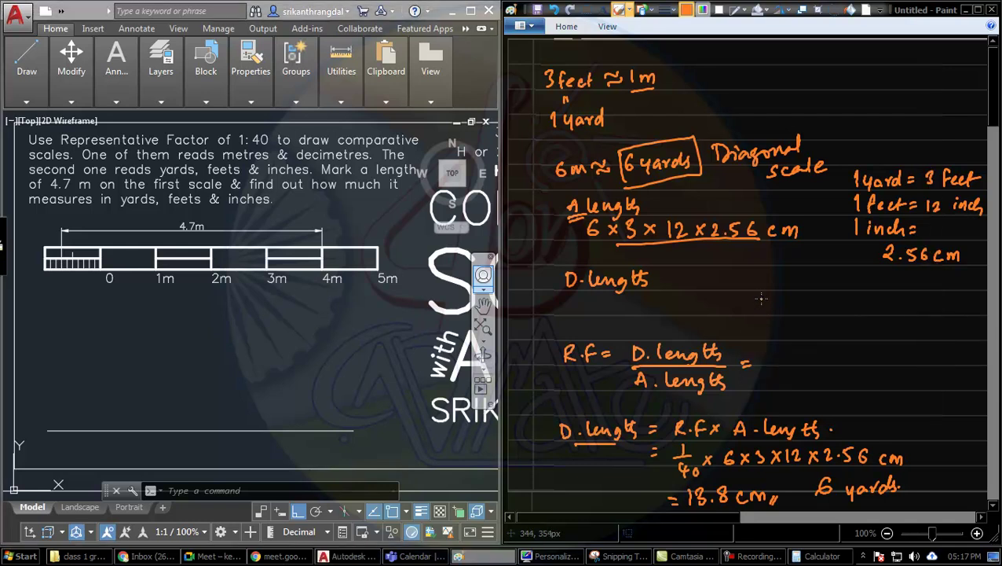
{"action": "left_click", "coordinate": [775, 311]}
{"action": "mouse_move", "coordinate": [784, 296]}
{"action": "left_mouse_down"}
{"action": "mouse_move", "coordinate": [775, 332]}
{"action": "mouse_move", "coordinate": [793, 336]}
{"action": "left_mouse_up"}
{"action": "left_click_drag", "start_coordinate": [794, 323], "coordinate": [819, 324]}
{"action": "mouse_move", "coordinate": [824, 309]}
{"action": "left_mouse_down"}
{"action": "mouse_move", "coordinate": [825, 330]}
{"action": "mouse_move", "coordinate": [831, 317]}
{"action": "left_mouse_up"}
{"action": "left_click_drag", "start_coordinate": [838, 317], "coordinate": [831, 330]}
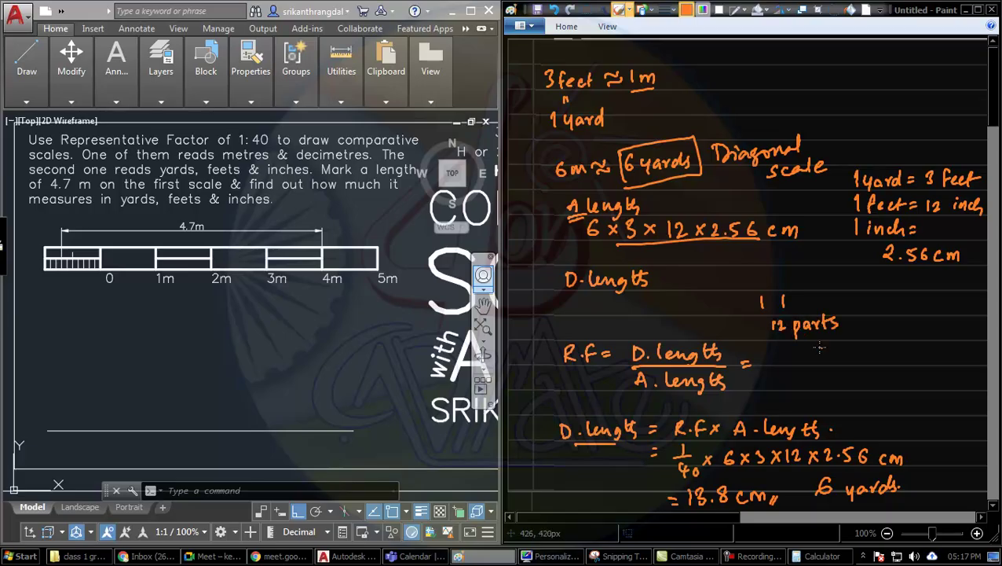
{"action": "left_click_drag", "start_coordinate": [769, 340], "coordinate": [856, 322]}
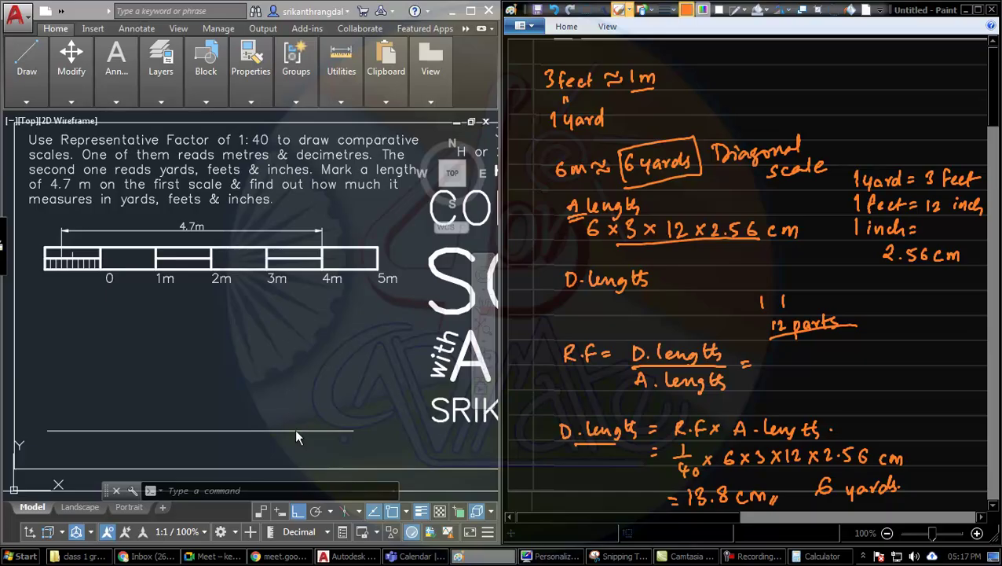
Offset the 138-unit base line by 60 units to form the scale's parallel edge.
{"action": "left_click", "coordinate": [218, 391]}
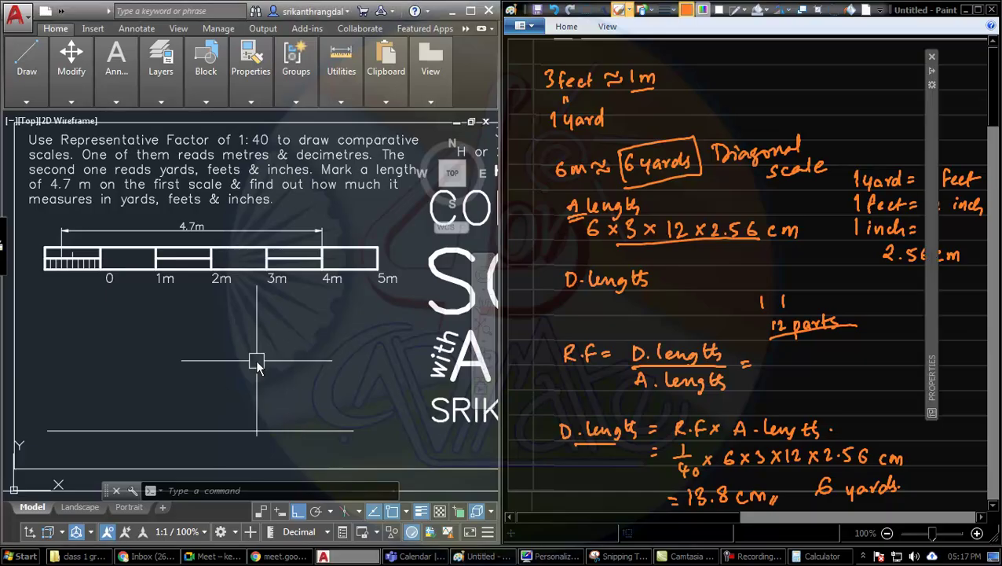
{"action": "type", "text": "o"}
{"action": "key", "text": "Return"}
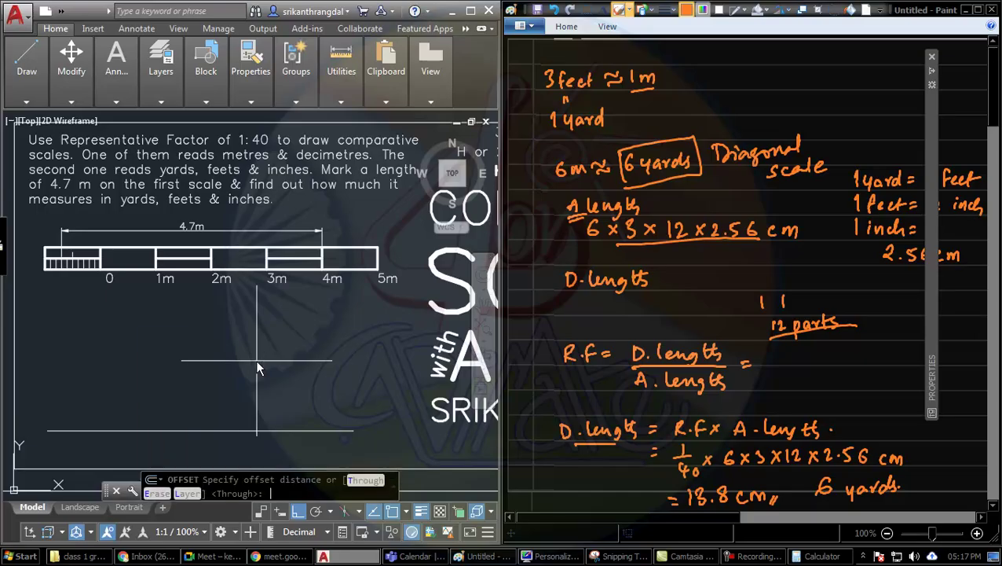
{"action": "type", "text": "60"}
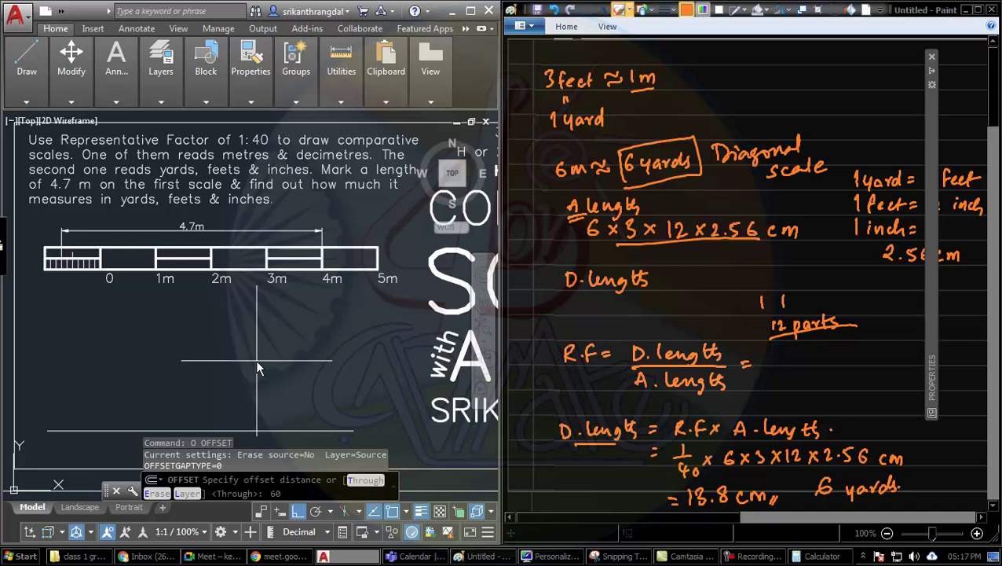
{"action": "key", "text": "Return"}
{"action": "left_click", "coordinate": [105, 429]}
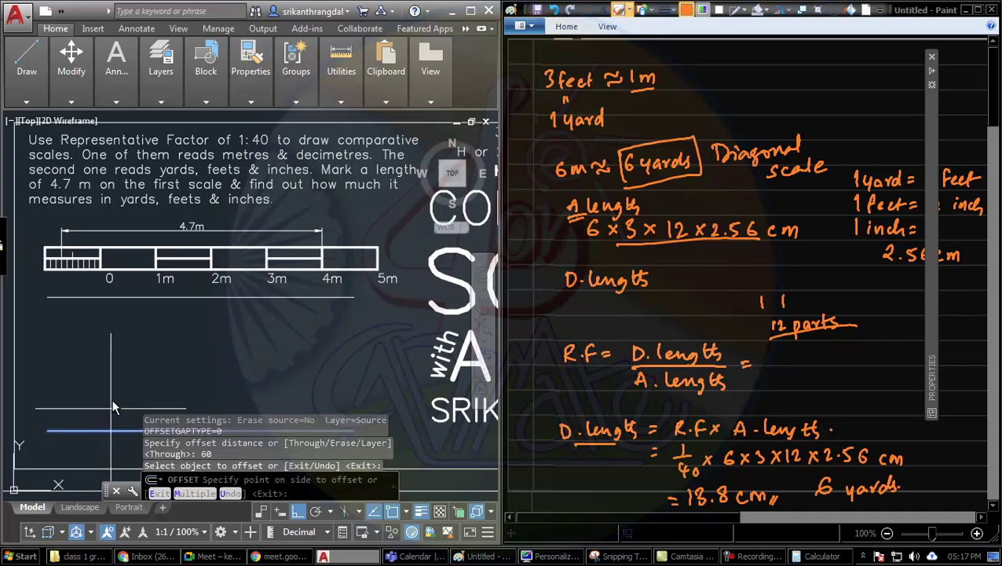
{"action": "left_click", "coordinate": [121, 333]}
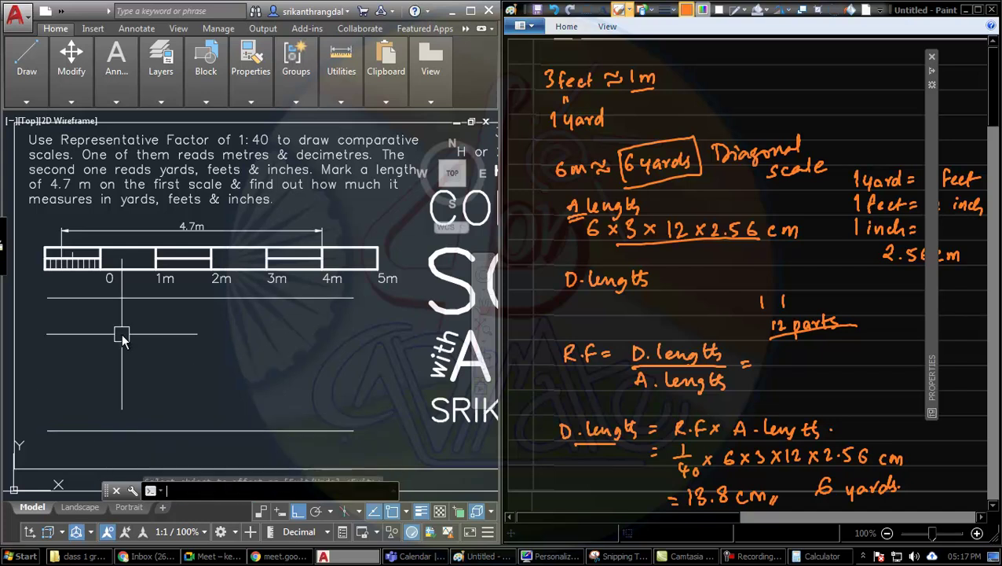
{"action": "key", "text": "Return"}
{"action": "middle_click_drag", "start_coordinate": [130, 353], "coordinate": [158, 332]}
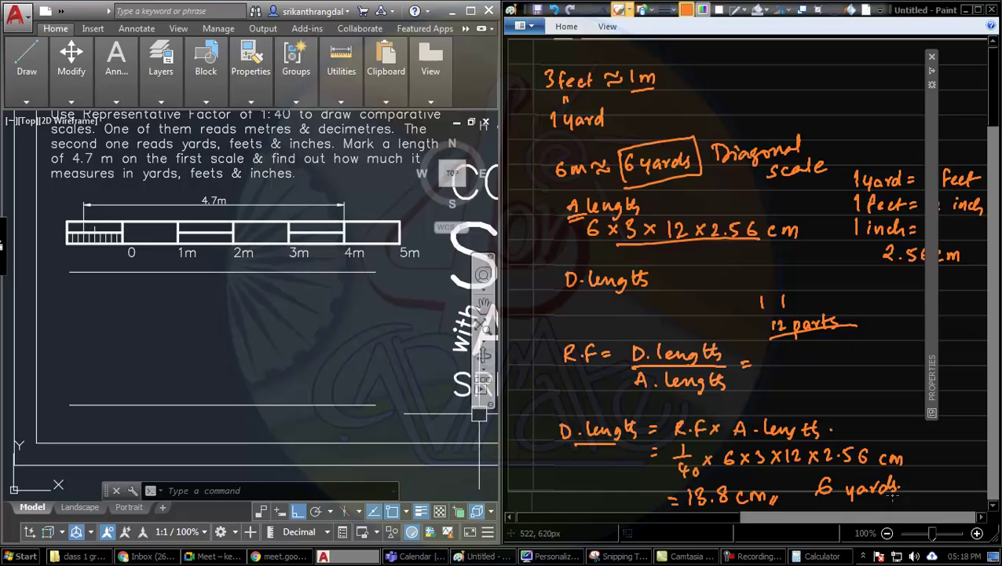
Divide the bottom 138-unit line into 6 equal segments with DIV for the yard divisions.
{"action": "left_click", "coordinate": [344, 368]}
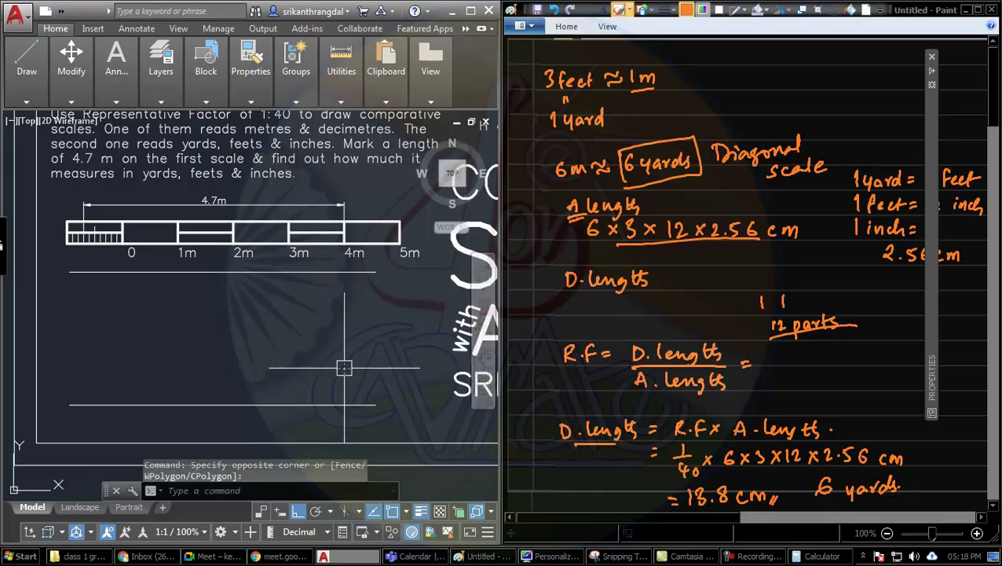
{"action": "type", "text": "DIV"}
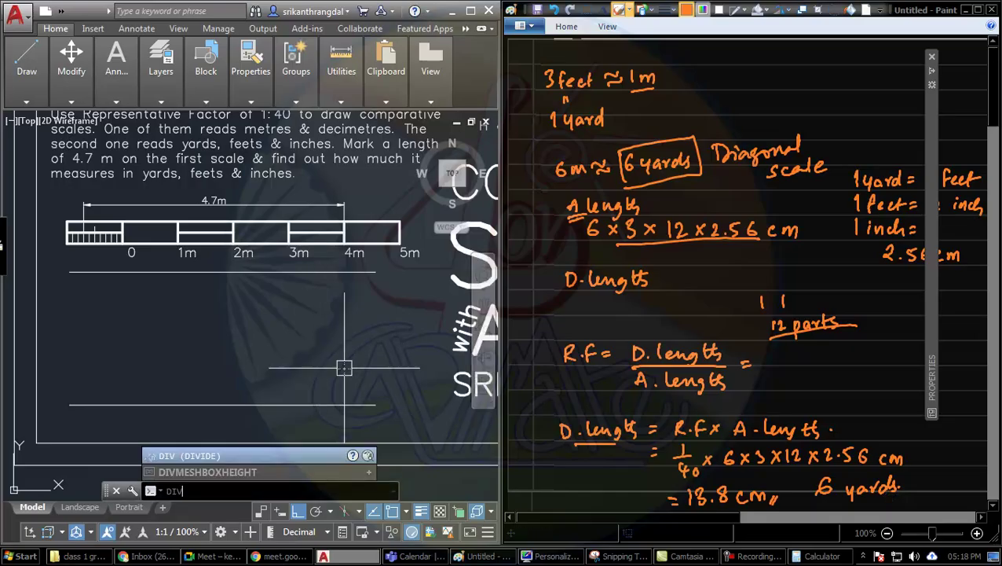
{"action": "key", "text": "Return"}
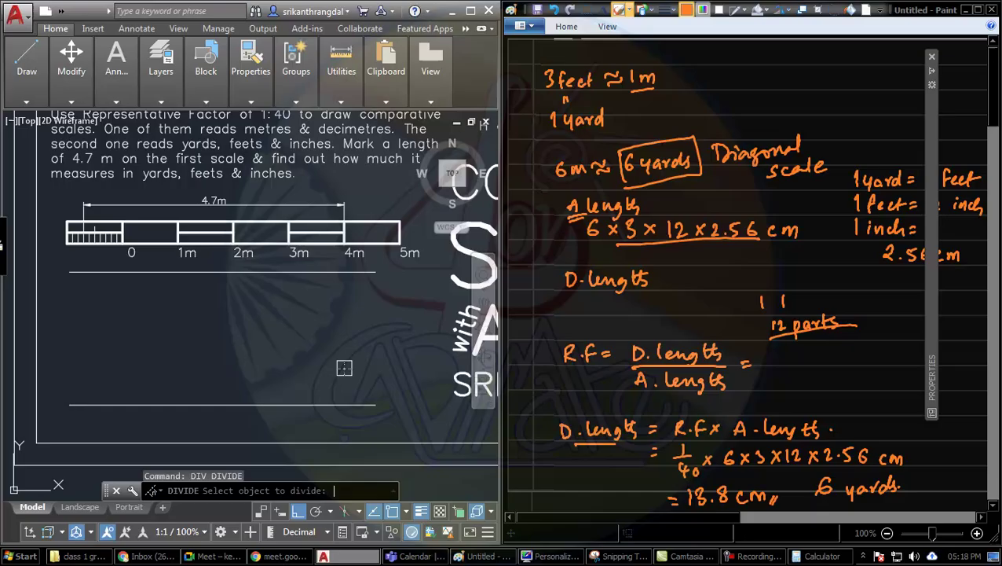
{"action": "left_click", "coordinate": [289, 405]}
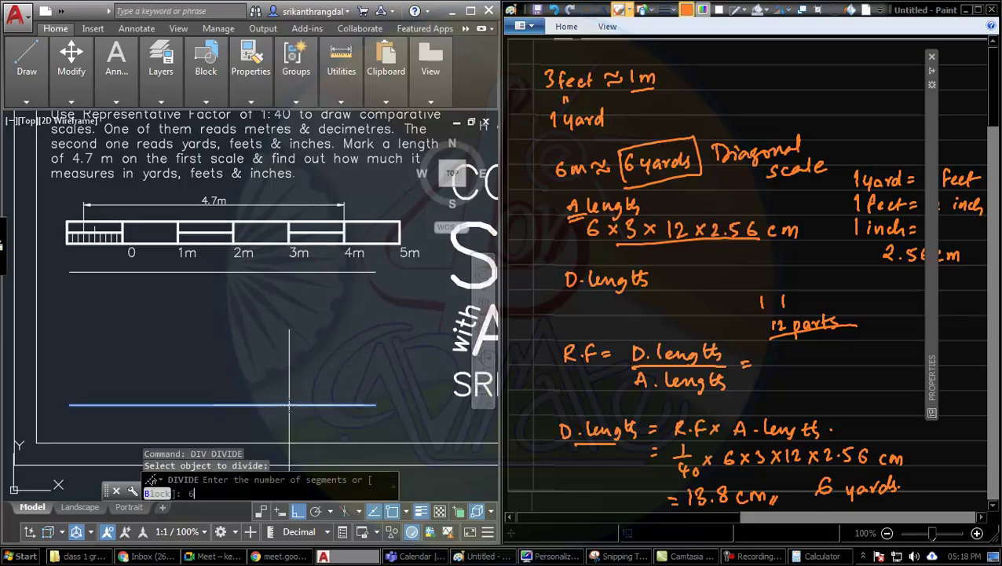
{"action": "key", "text": "Return"}
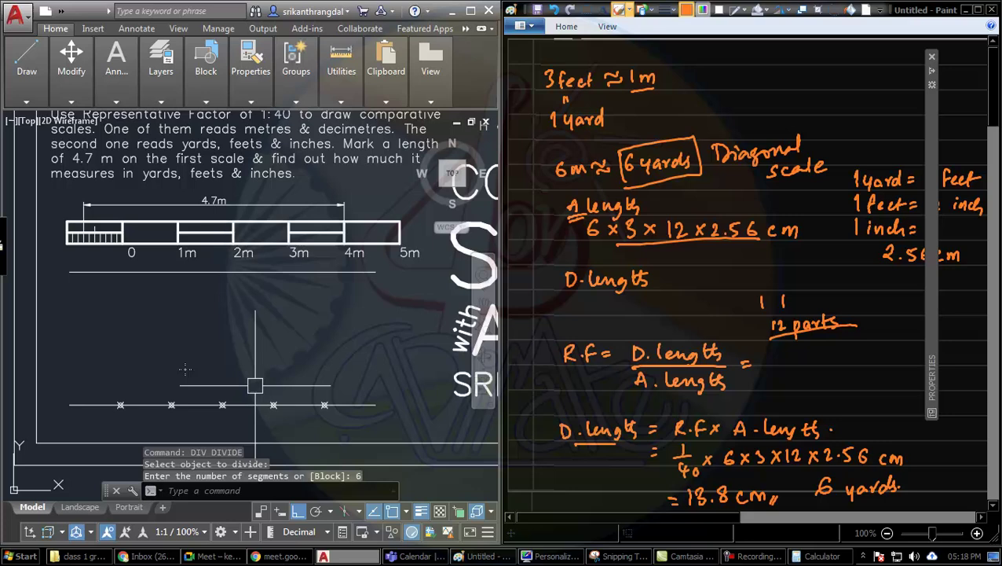
{"action": "left_click", "coordinate": [91, 364]}
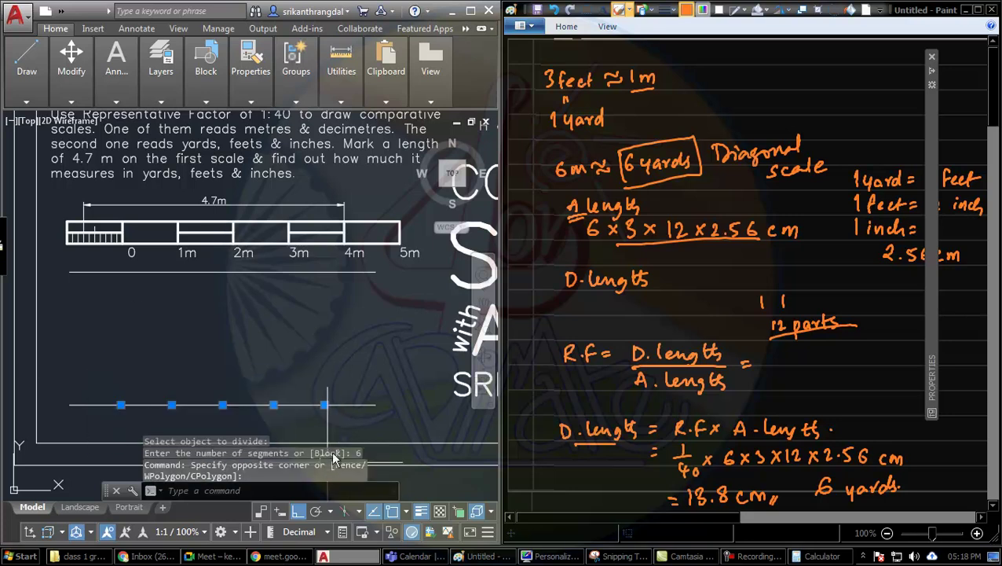
{"action": "left_click", "coordinate": [355, 406]}
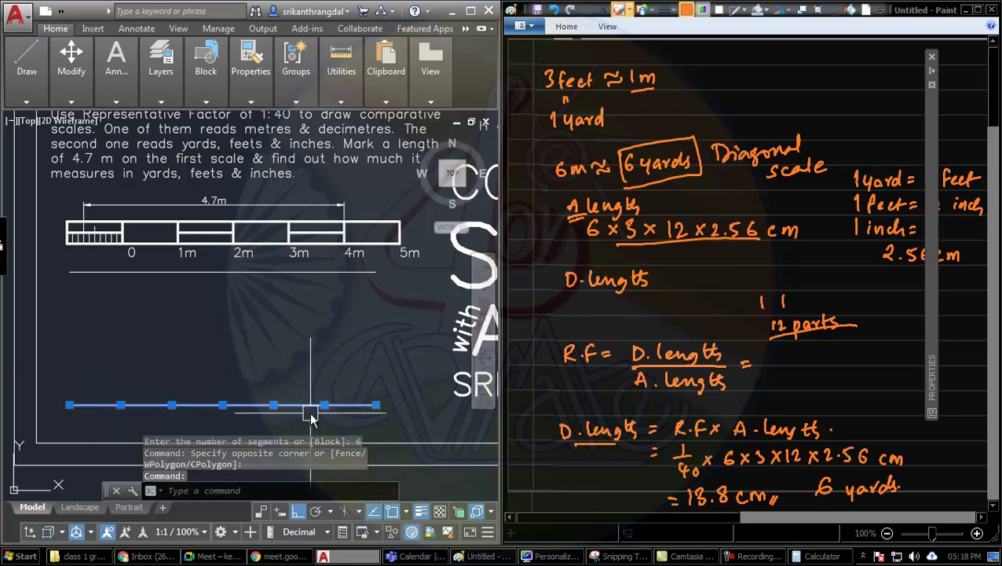
{"action": "key", "text": "Escape"}
{"action": "key", "text": "Escape"}
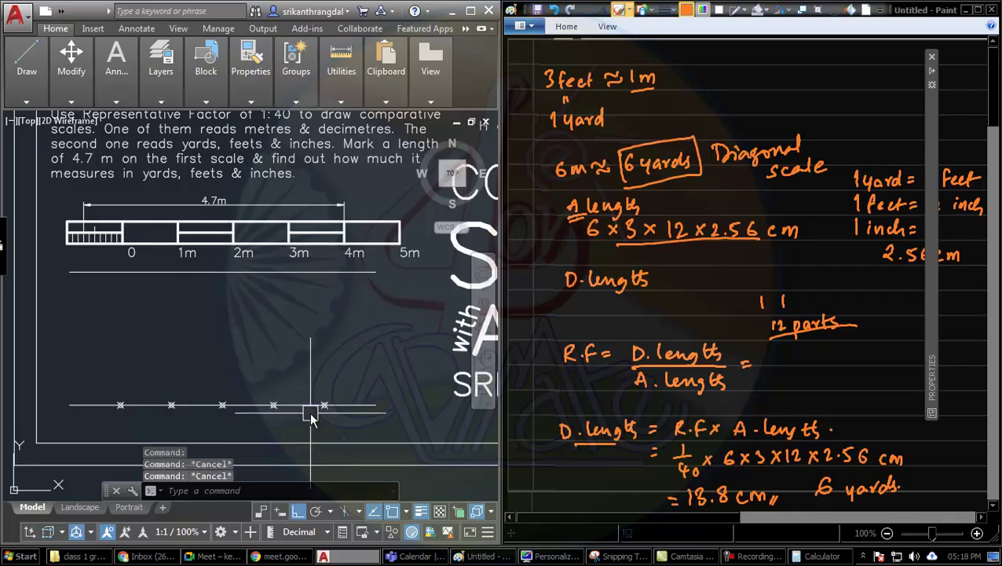
{"action": "type", "text": "l"}
{"action": "key", "text": "Return"}
Draw verticals joining the two horizontal lines at the left end and first two division points.
{"action": "left_click", "coordinate": [69, 405]}
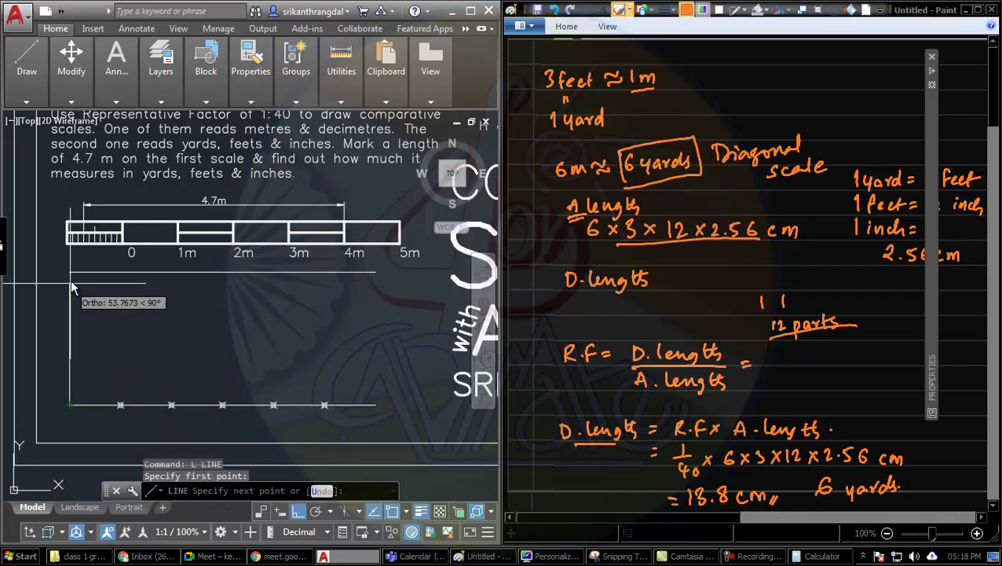
{"action": "left_click", "coordinate": [69, 273]}
{"action": "key", "text": "Return"}
{"action": "key", "text": "Return"}
{"action": "left_click", "coordinate": [122, 405]}
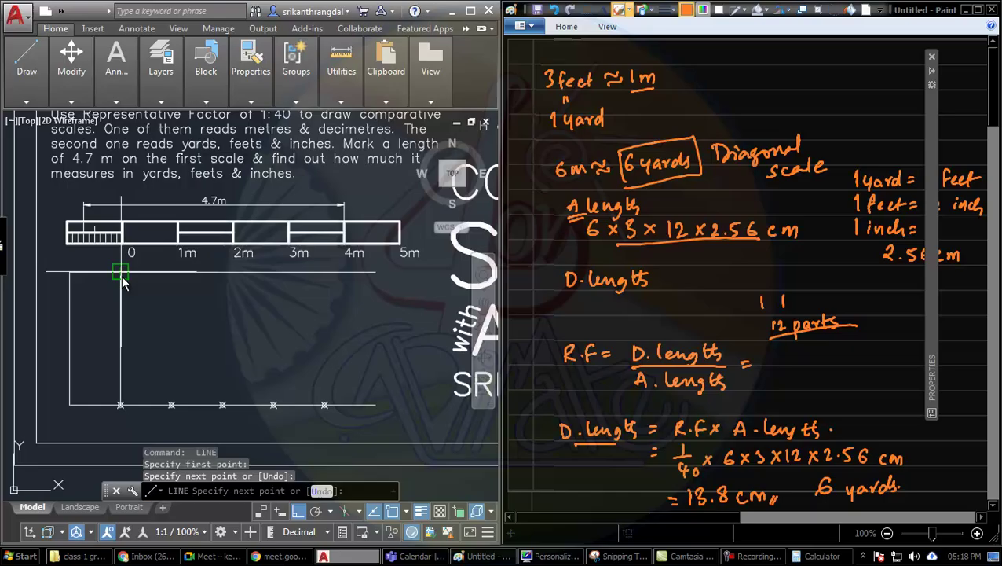
{"action": "left_click", "coordinate": [120, 272]}
{"action": "key", "text": "Return"}
{"action": "key", "text": "Return"}
{"action": "left_click", "coordinate": [171, 405]}
{"action": "left_click", "coordinate": [171, 272]}
{"action": "key", "text": "Return"}
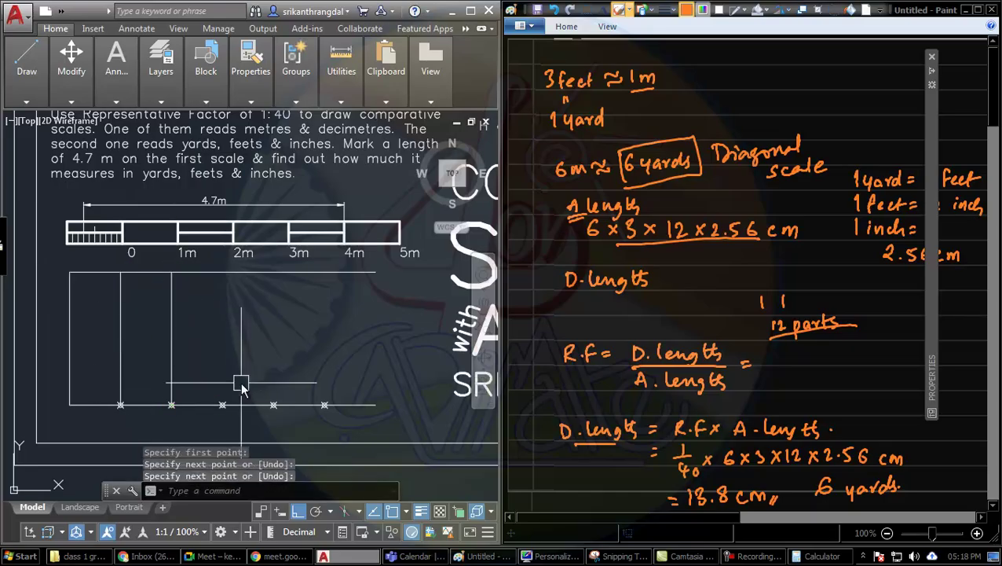
Offset the last vertical at one division's spacing to fill the remaining divisions and right end.
{"action": "type", "text": "o"}
{"action": "key", "text": "Return"}
{"action": "left_click", "coordinate": [171, 405]}
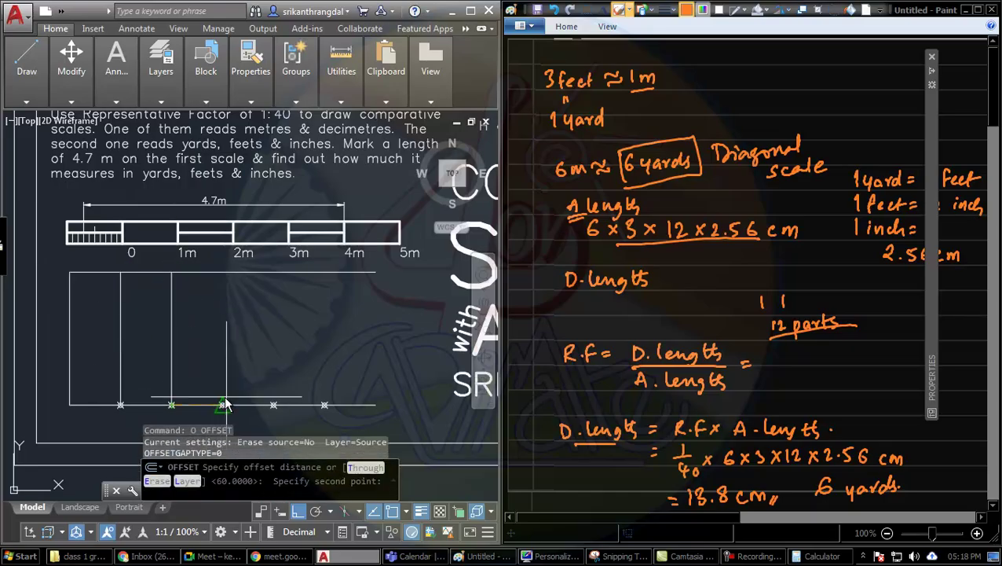
{"action": "left_click", "coordinate": [223, 405]}
{"action": "left_click", "coordinate": [172, 358]}
{"action": "left_click", "coordinate": [222, 342]}
{"action": "left_click", "coordinate": [223, 350]}
{"action": "left_click", "coordinate": [268, 345]}
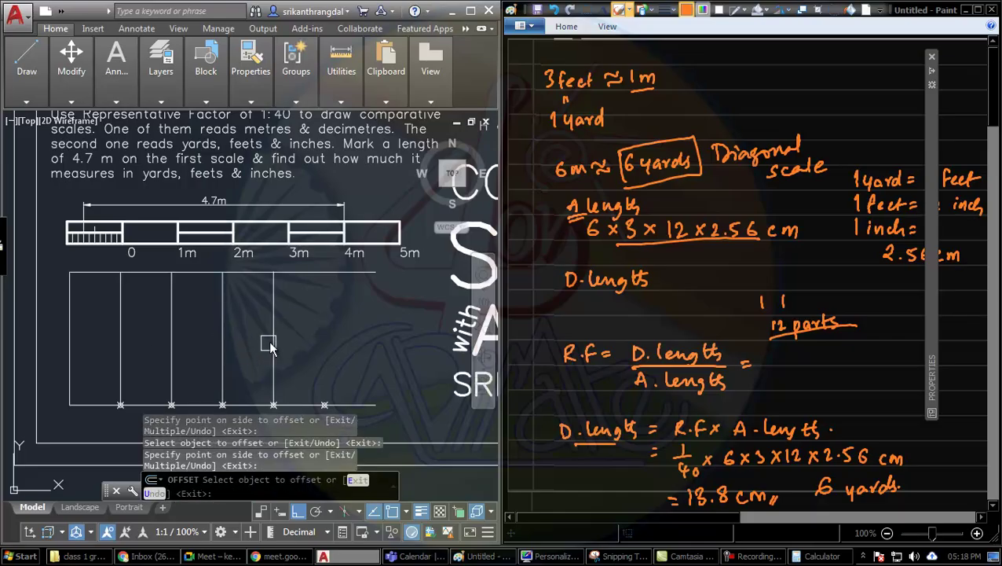
{"action": "left_click", "coordinate": [268, 344]}
{"action": "left_click", "coordinate": [366, 351]}
{"action": "key", "text": "Return"}
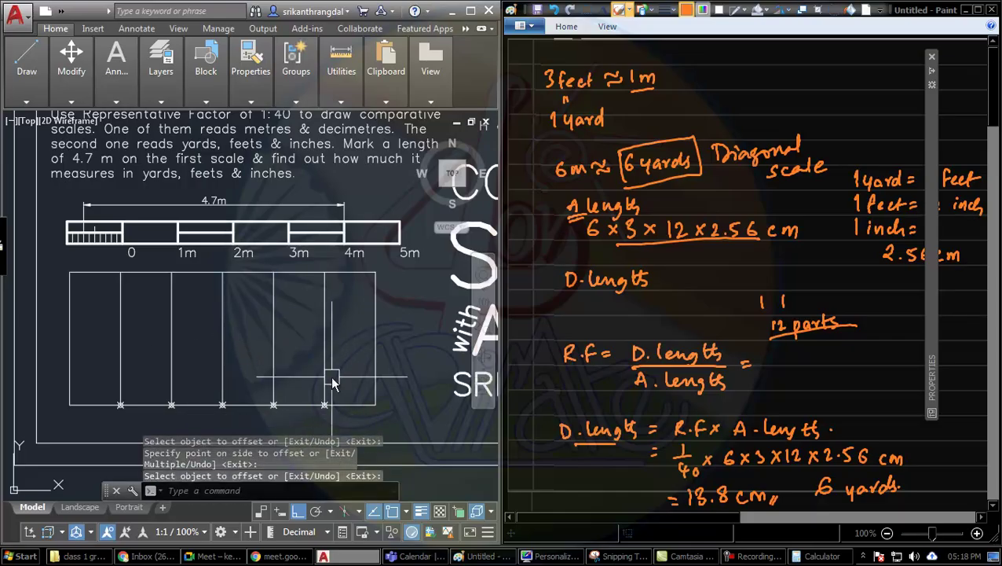
{"action": "middle_click_drag", "start_coordinate": [343, 389], "coordinate": [348, 372]}
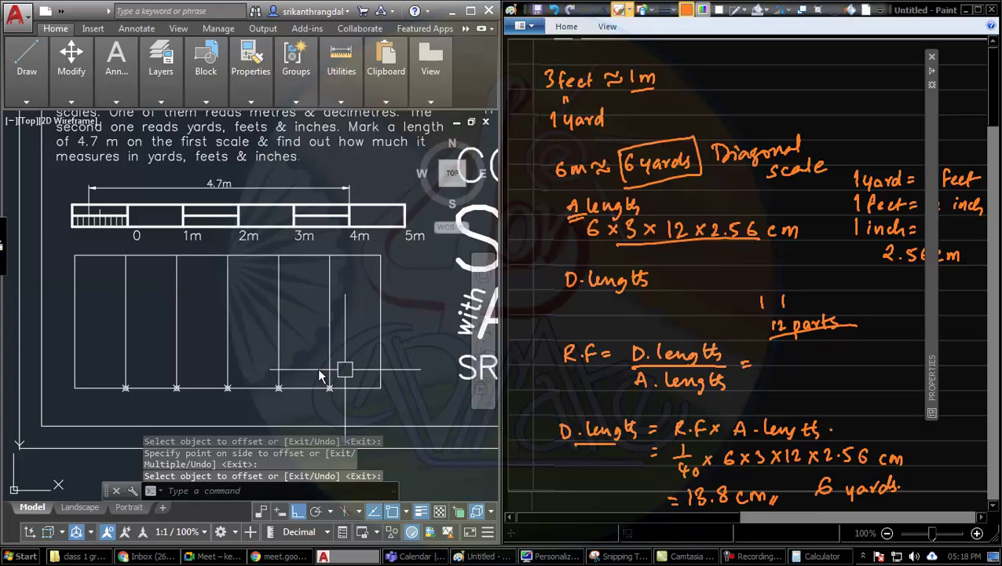
{"action": "middle_click_drag", "start_coordinate": [291, 391], "coordinate": [297, 400]}
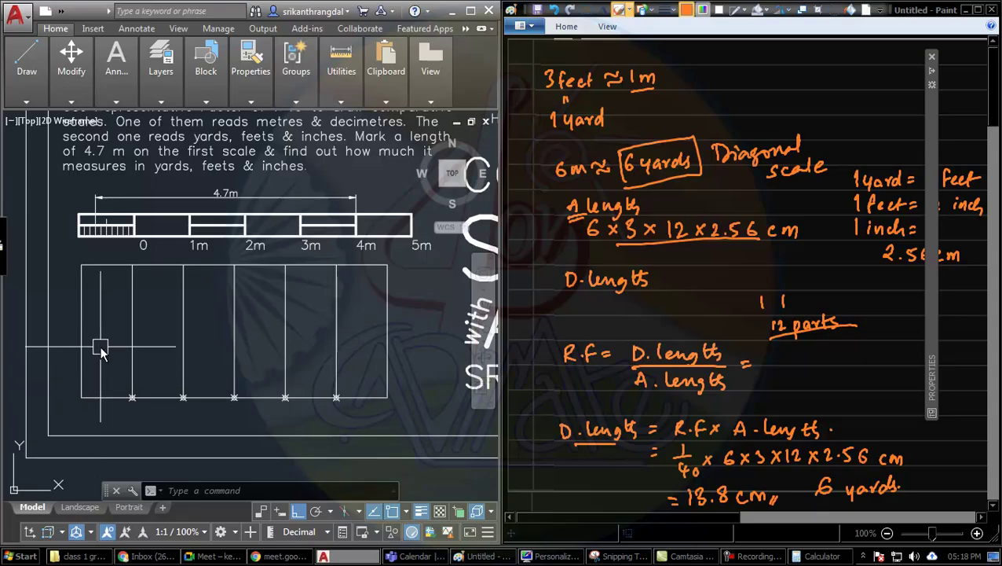
Offset the bottom edge upward at distance 5 to start the horizontal grid lines.
{"action": "type", "text": "o"}
{"action": "key", "text": "Return"}
{"action": "type", "text": "5"}
{"action": "key", "text": "Return"}
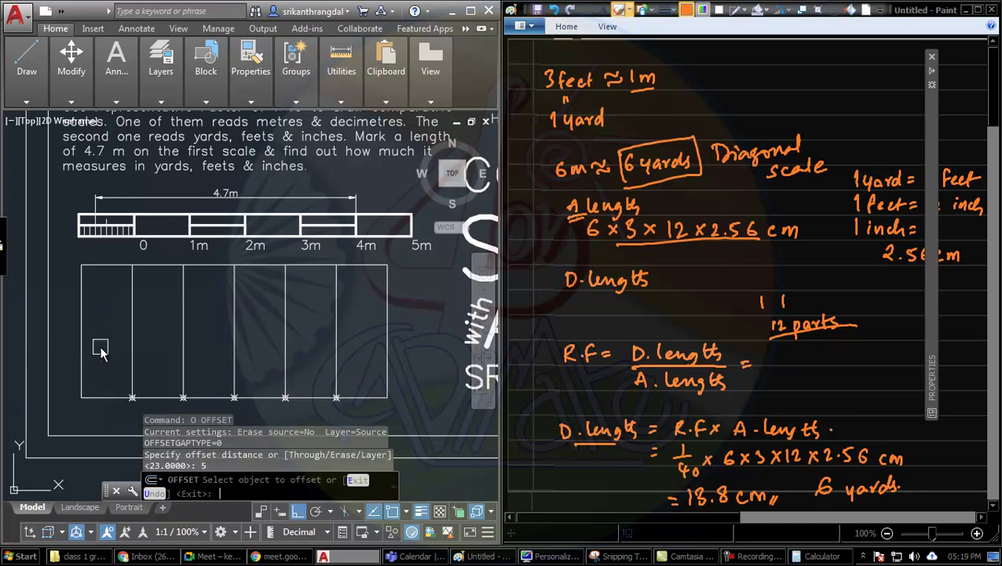
{"action": "left_click", "coordinate": [104, 397]}
{"action": "left_click", "coordinate": [100, 340]}
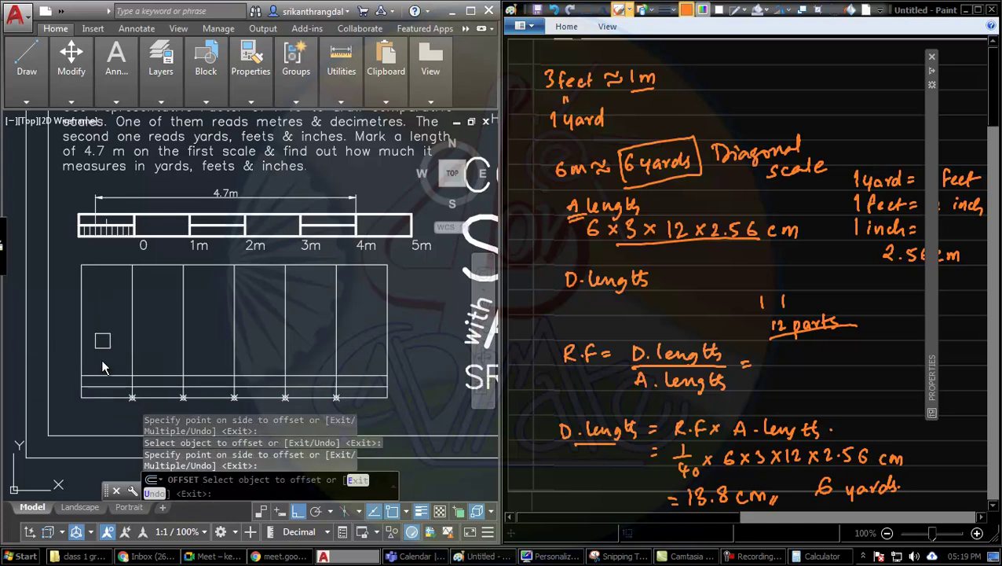
{"action": "left_click", "coordinate": [101, 365]}
{"action": "left_click", "coordinate": [100, 346]}
{"action": "left_click", "coordinate": [103, 355]}
{"action": "left_click", "coordinate": [106, 346]}
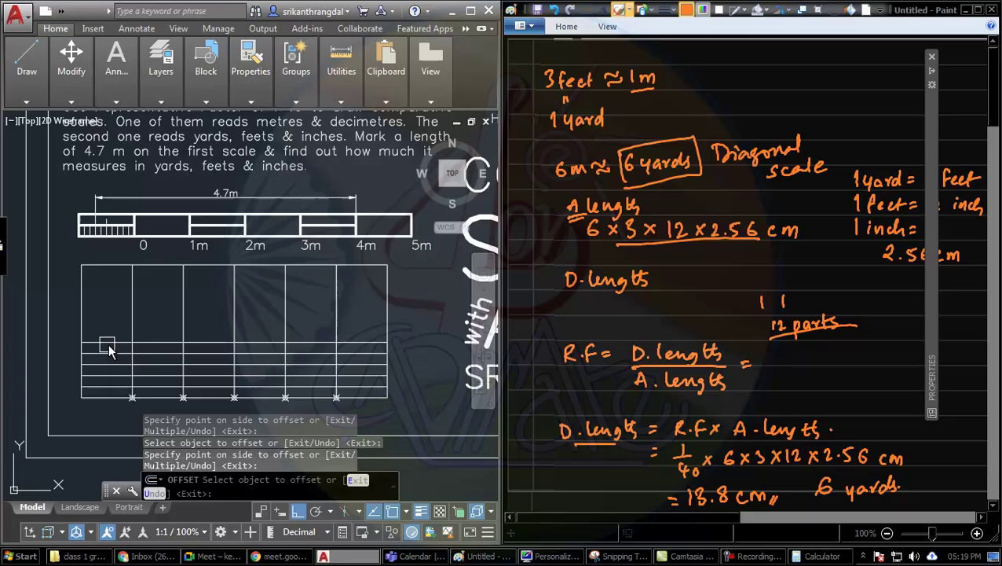
Continue offsetting 5-unit horizontal lines up to the top of the frame.
{"action": "left_click", "coordinate": [106, 339]}
{"action": "left_click", "coordinate": [105, 322]}
{"action": "left_click", "coordinate": [107, 331]}
{"action": "left_click", "coordinate": [110, 305]}
{"action": "left_click", "coordinate": [105, 324]}
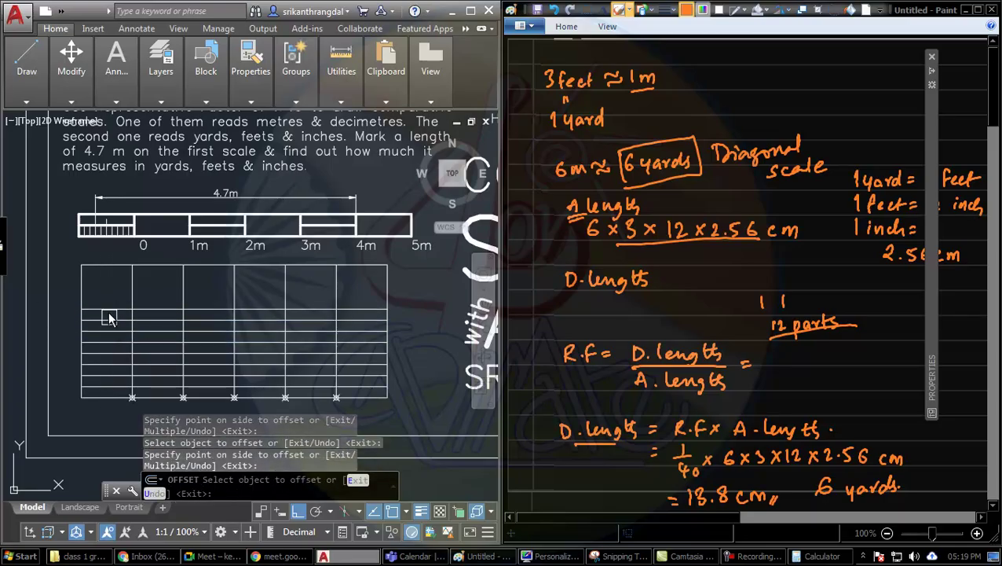
{"action": "left_click", "coordinate": [107, 310]}
{"action": "left_click", "coordinate": [110, 306]}
{"action": "left_click", "coordinate": [111, 287]}
{"action": "left_click", "coordinate": [112, 283]}
{"action": "left_click", "coordinate": [113, 272]}
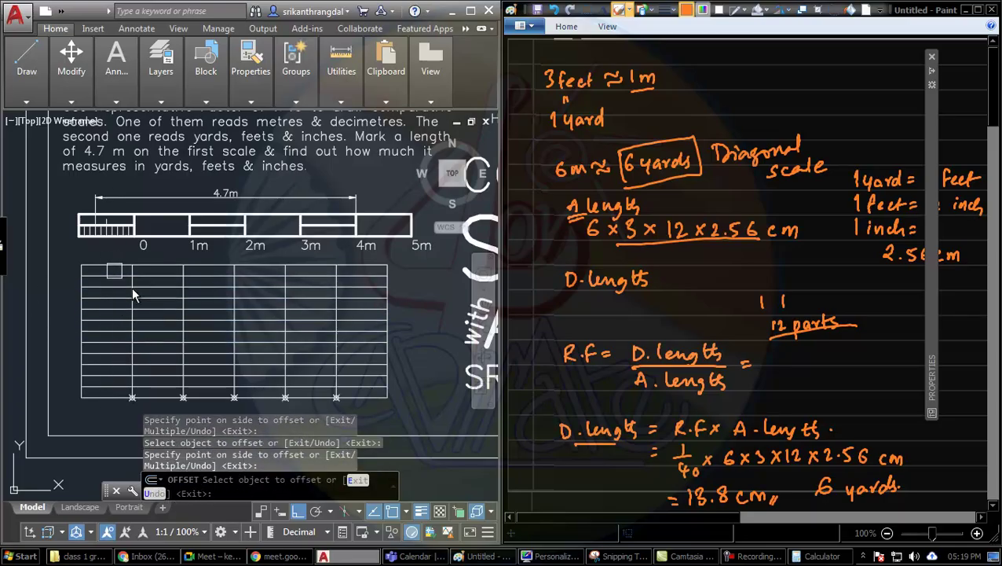
{"action": "left_click", "coordinate": [94, 314]}
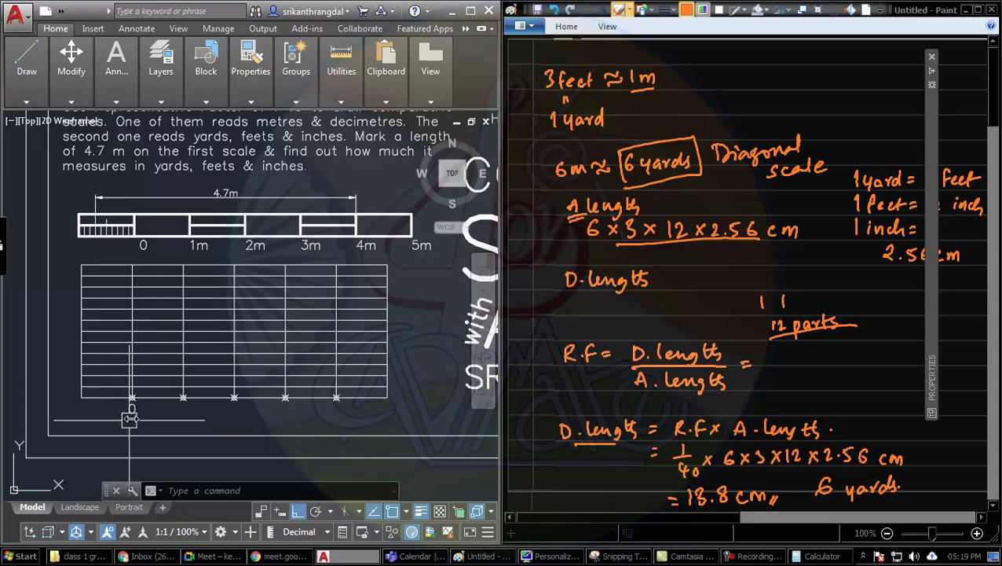
Copy the 0 label under each of the five remaining division markers.
{"action": "type", "text": "co"}
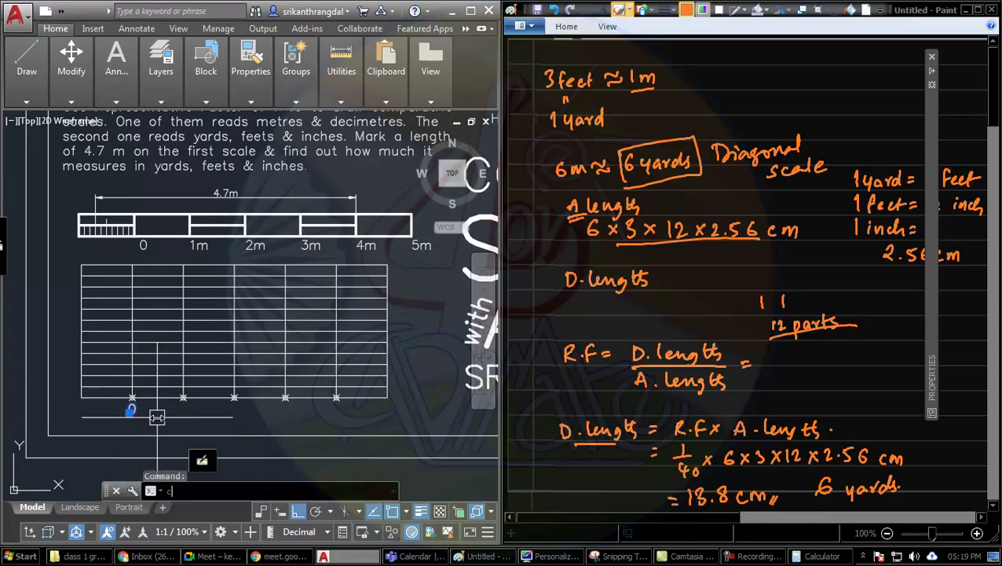
{"action": "key", "text": "Return"}
{"action": "left_click", "coordinate": [132, 397]}
{"action": "left_click", "coordinate": [183, 397]}
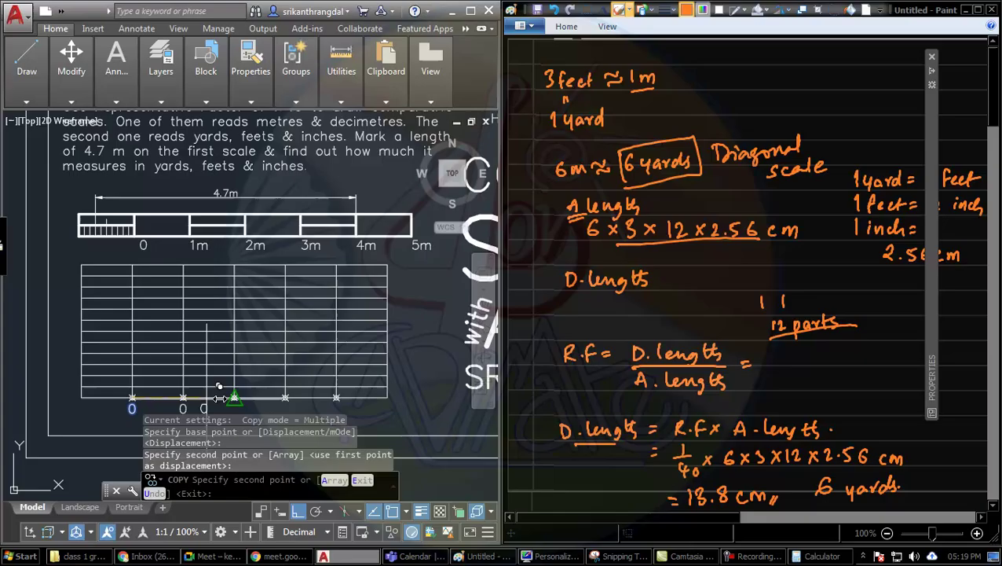
{"action": "left_click", "coordinate": [234, 397]}
{"action": "left_click", "coordinate": [286, 397]}
{"action": "left_click", "coordinate": [336, 397]}
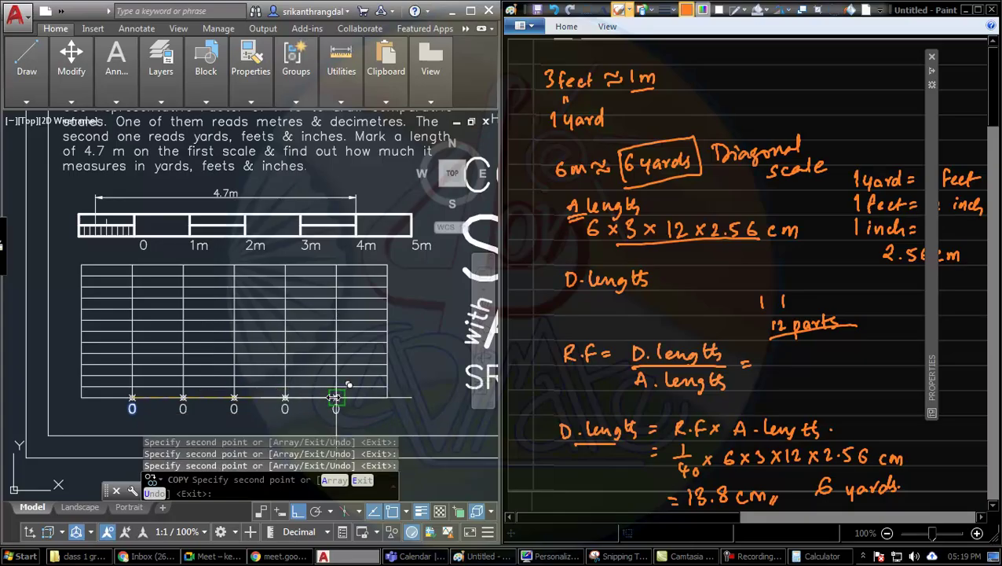
{"action": "left_click", "coordinate": [388, 397]}
{"action": "key", "text": "Return"}
Change the first two copied labels to 1y and 2y.
{"action": "double_click", "coordinate": [186, 408]}
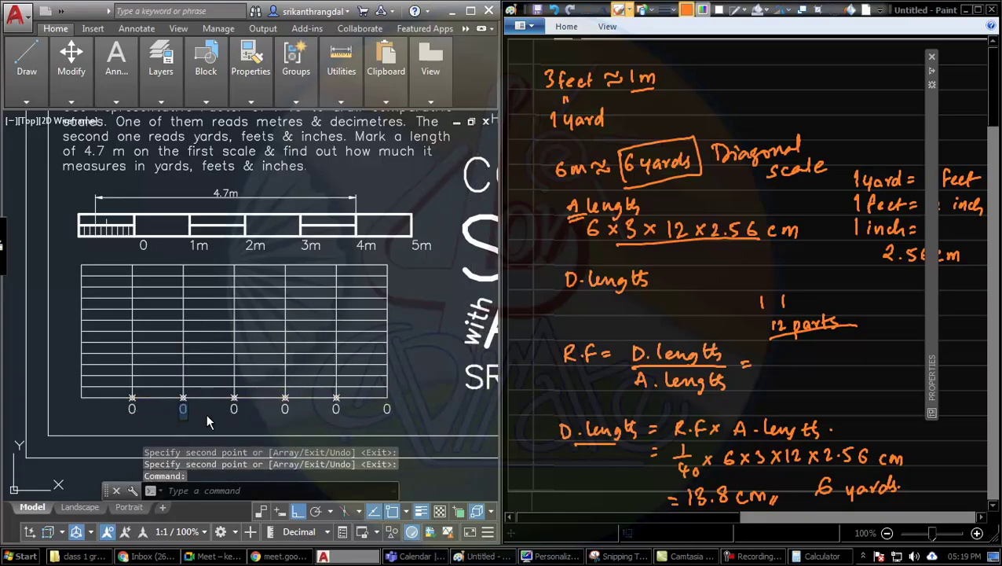
{"action": "type", "text": "1y"}
{"action": "key", "text": "Return"}
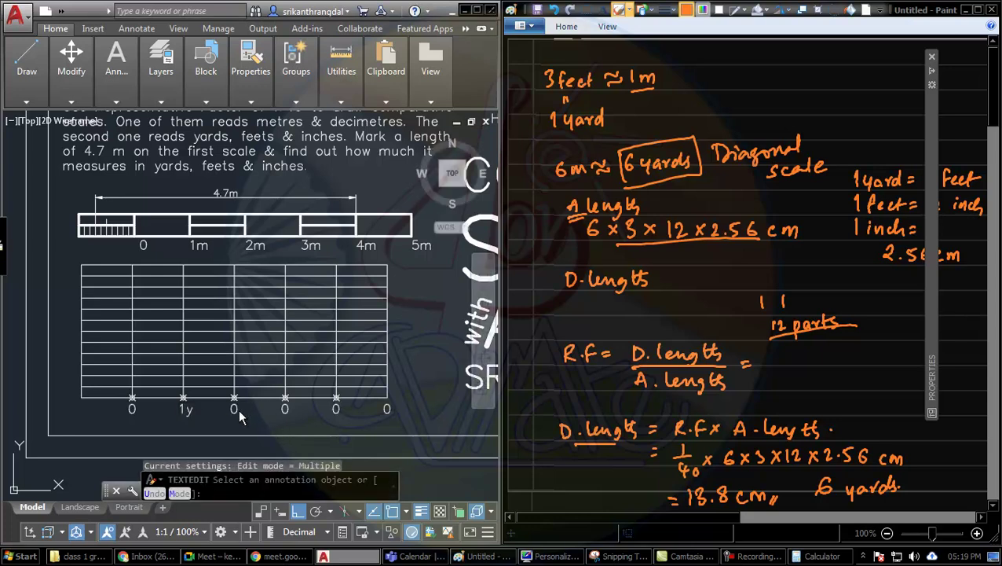
{"action": "left_click", "coordinate": [234, 408]}
{"action": "type", "text": "2y"}
{"action": "key", "text": "Return"}
Change the remaining copied labels to 3y, 4y and 5y.
{"action": "left_click", "coordinate": [285, 409]}
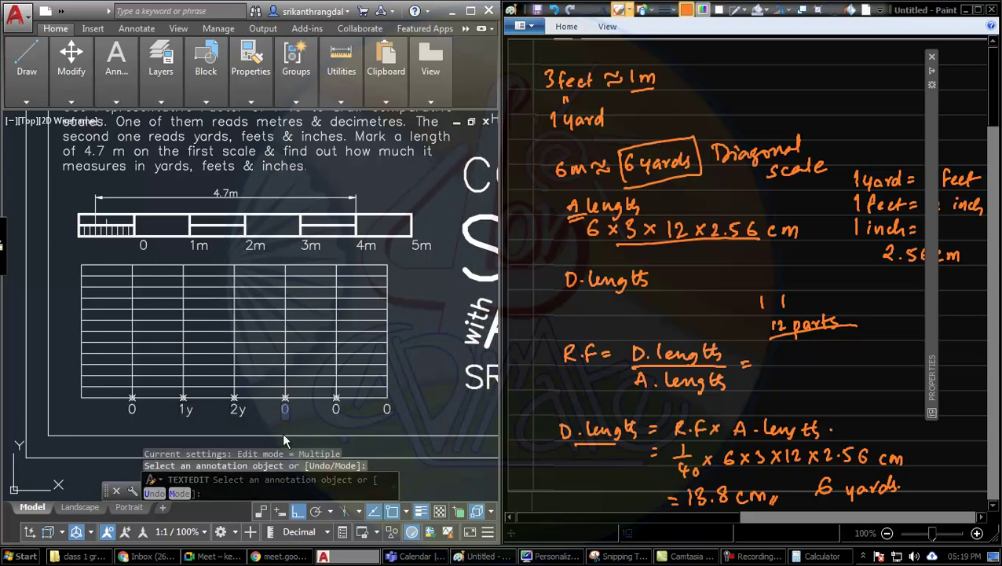
{"action": "type", "text": "3y"}
{"action": "key", "text": "Return"}
{"action": "left_click", "coordinate": [336, 409]}
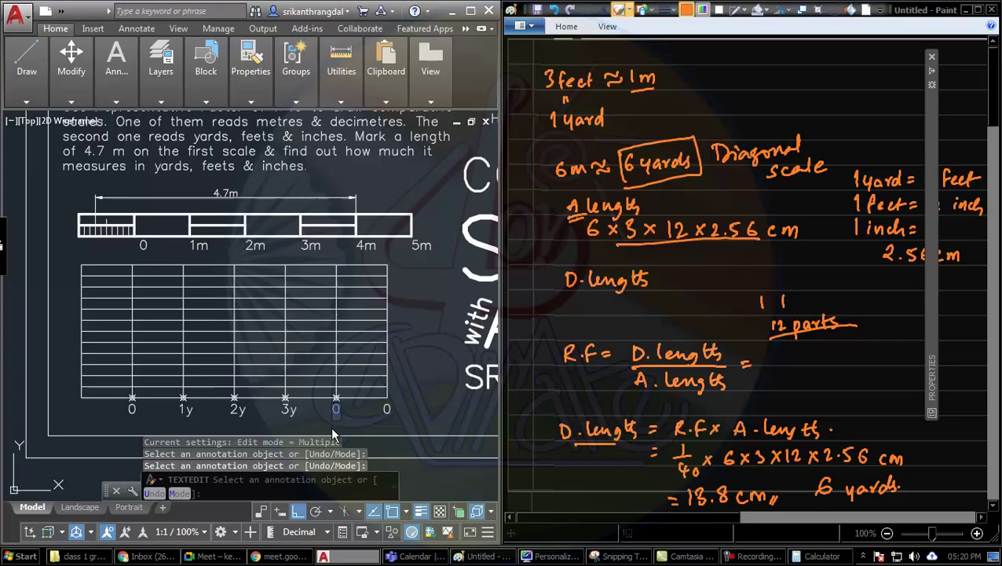
{"action": "type", "text": "4y"}
{"action": "key", "text": "Return"}
{"action": "left_click", "coordinate": [387, 409]}
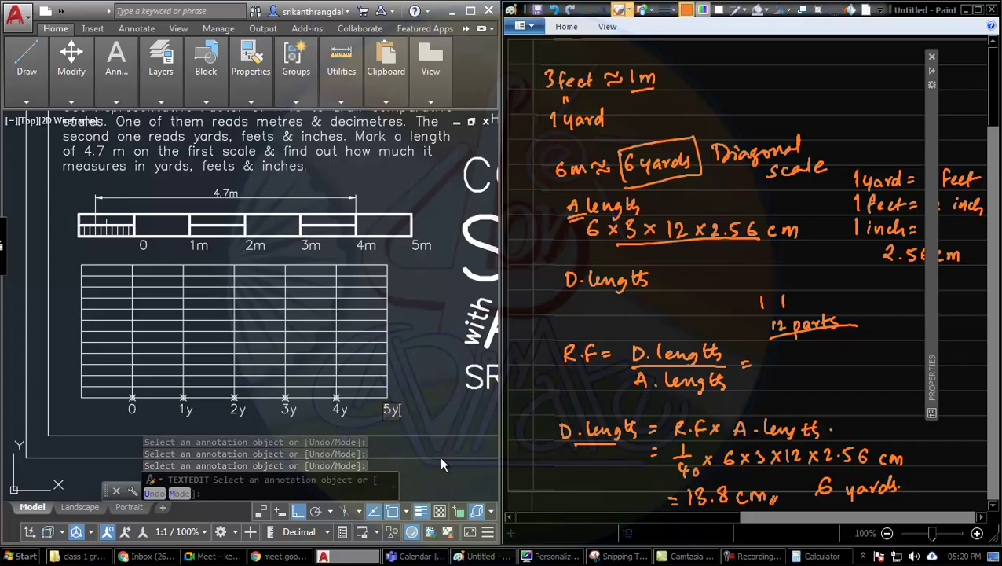
{"action": "key", "text": "Return"}
{"action": "key", "text": "Escape"}
{"action": "scroll", "coordinate": [212, 405], "scroll_direction": "up", "scroll_amount": 2}
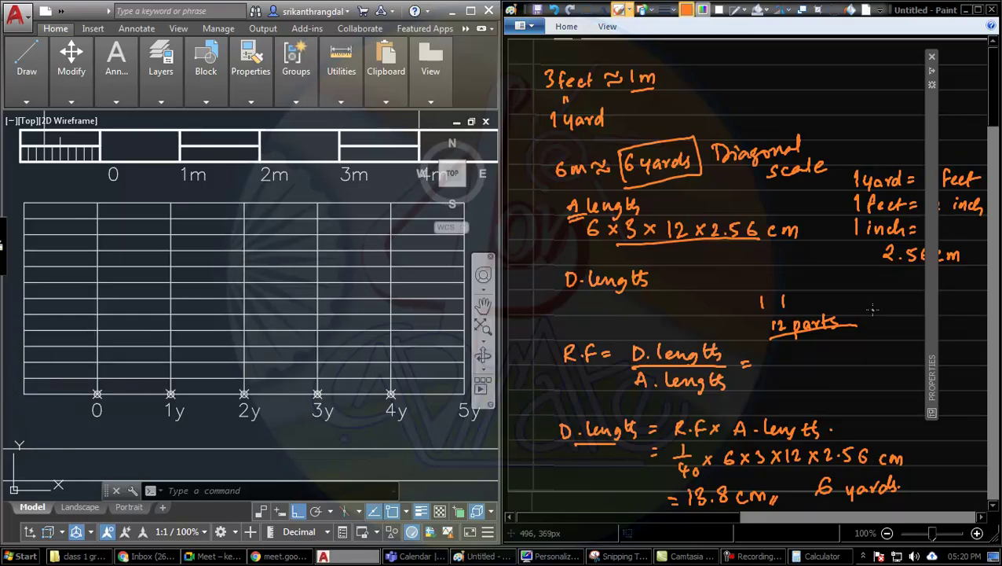
Draw a short line from the grid's bottom-left corner to the 0 mark.
{"action": "left_click", "coordinate": [878, 254]}
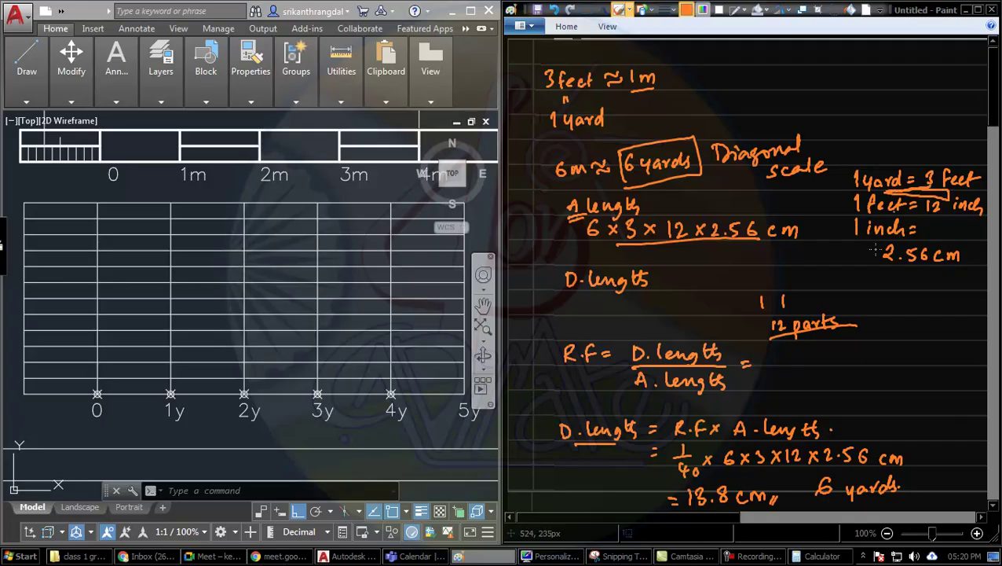
{"action": "left_click", "coordinate": [63, 410]}
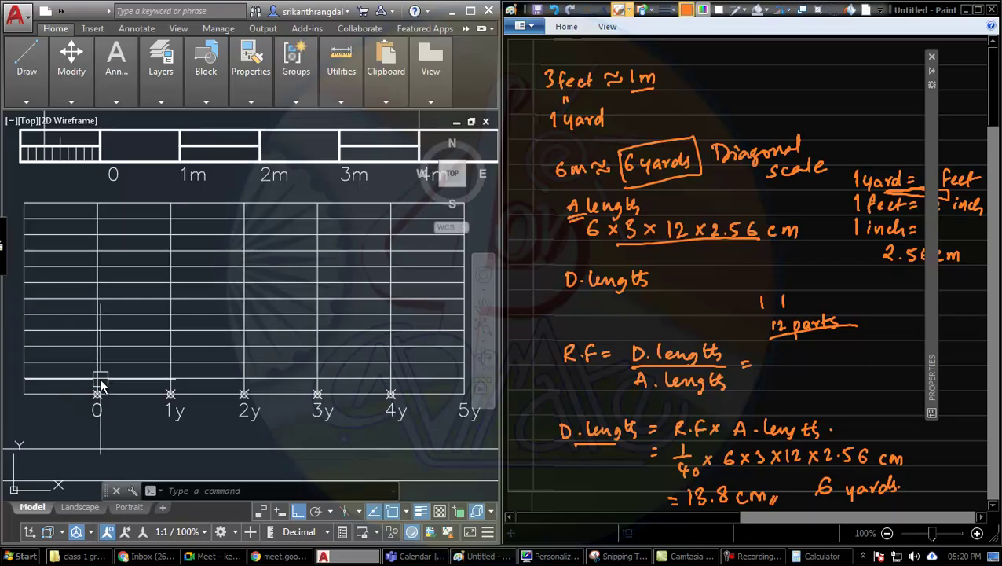
{"action": "type", "text": "L"}
{"action": "key", "text": "Return"}
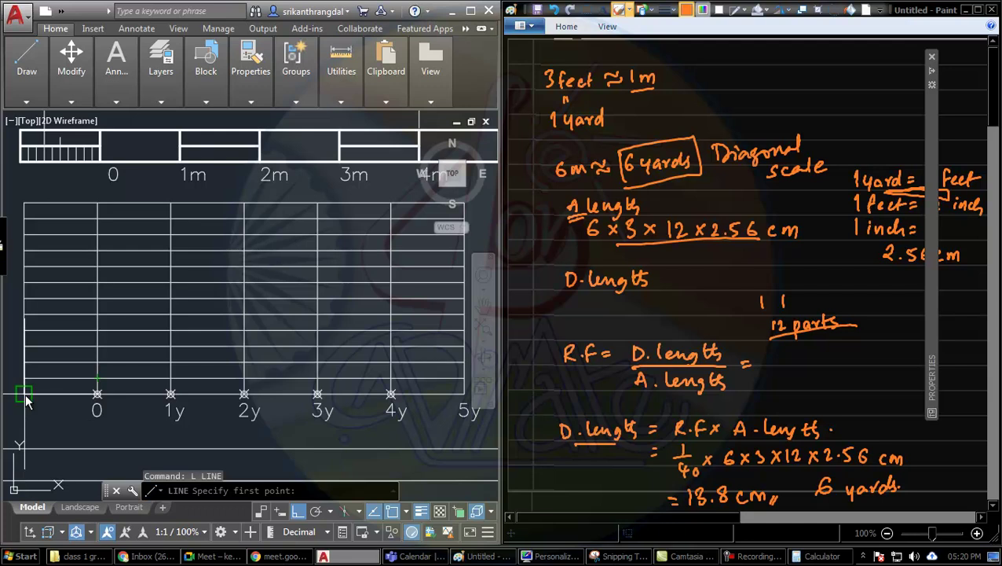
{"action": "left_click", "coordinate": [26, 396]}
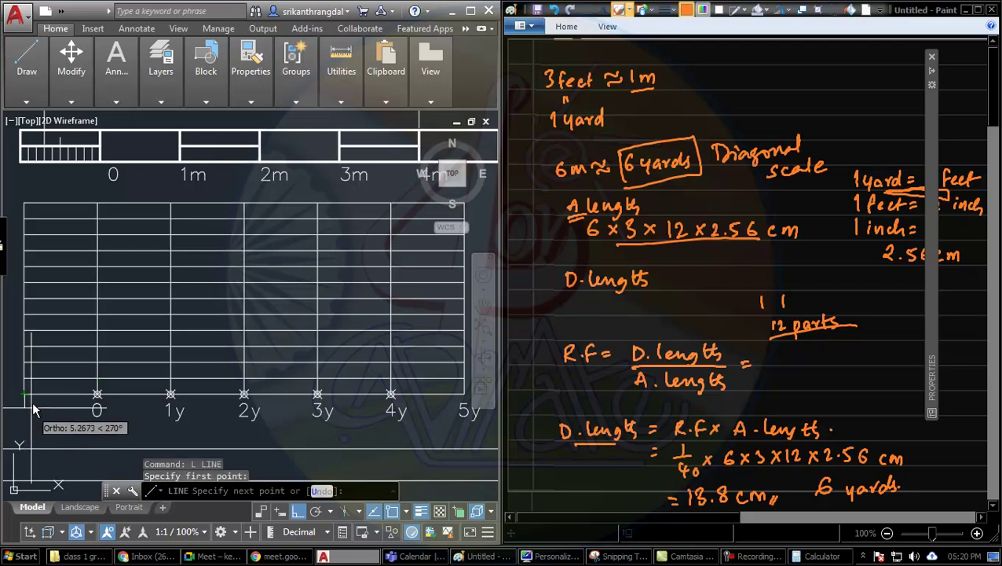
{"action": "left_click", "coordinate": [95, 393]}
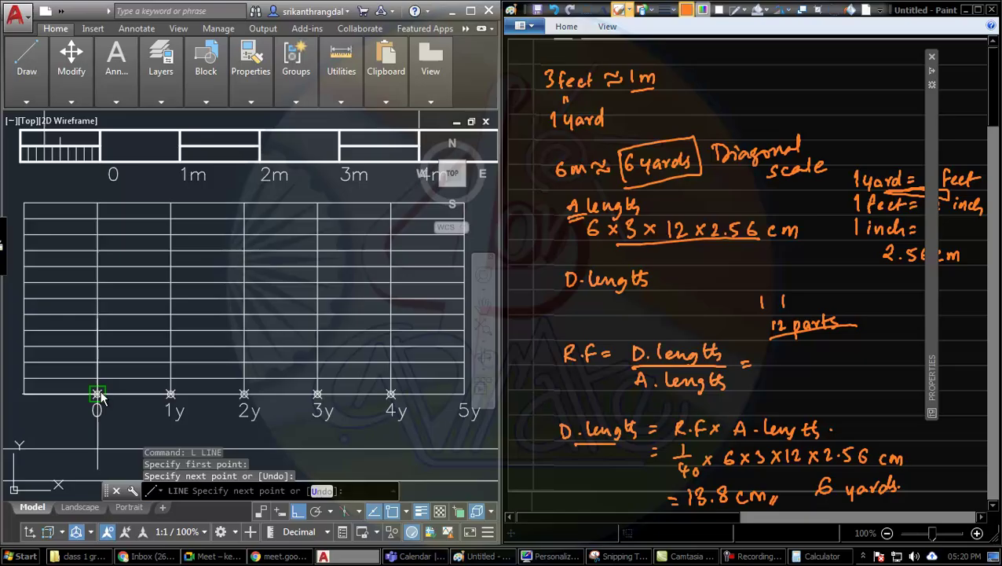
{"action": "key", "text": "Return"}
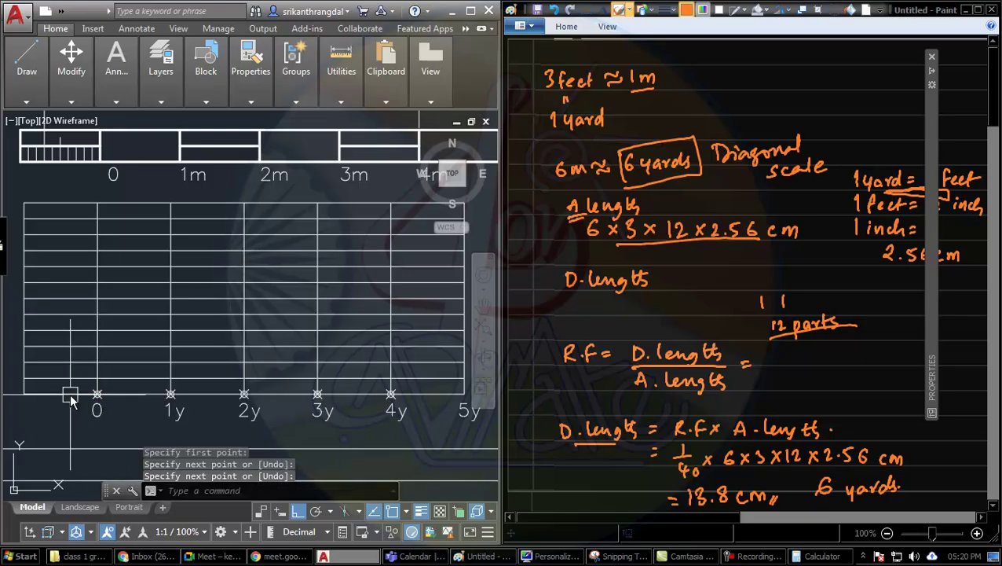
Select the new short line and the bottom line to check the segment left of 0.
{"action": "left_click", "coordinate": [69, 397]}
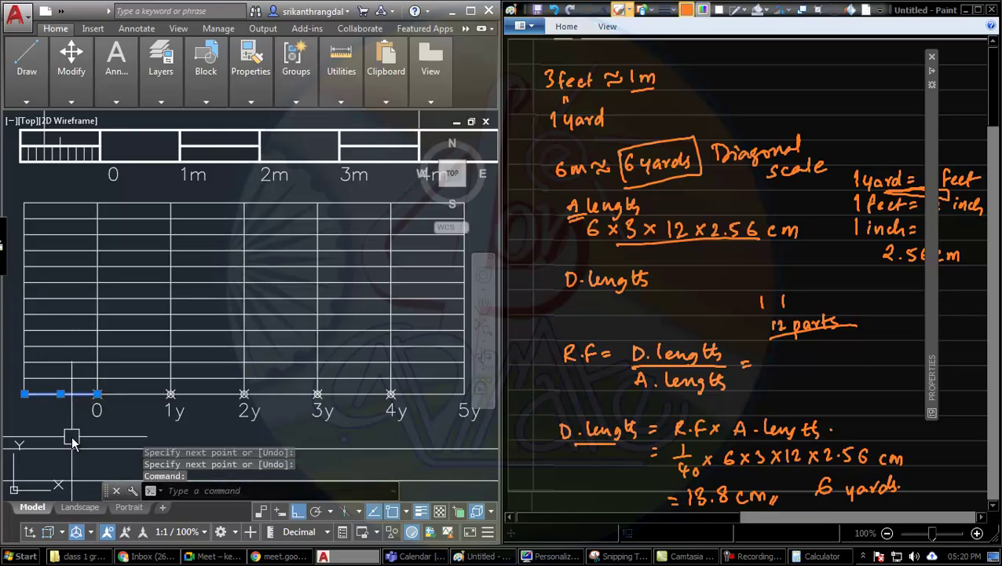
{"action": "key", "text": "Escape"}
{"action": "left_click", "coordinate": [43, 394]}
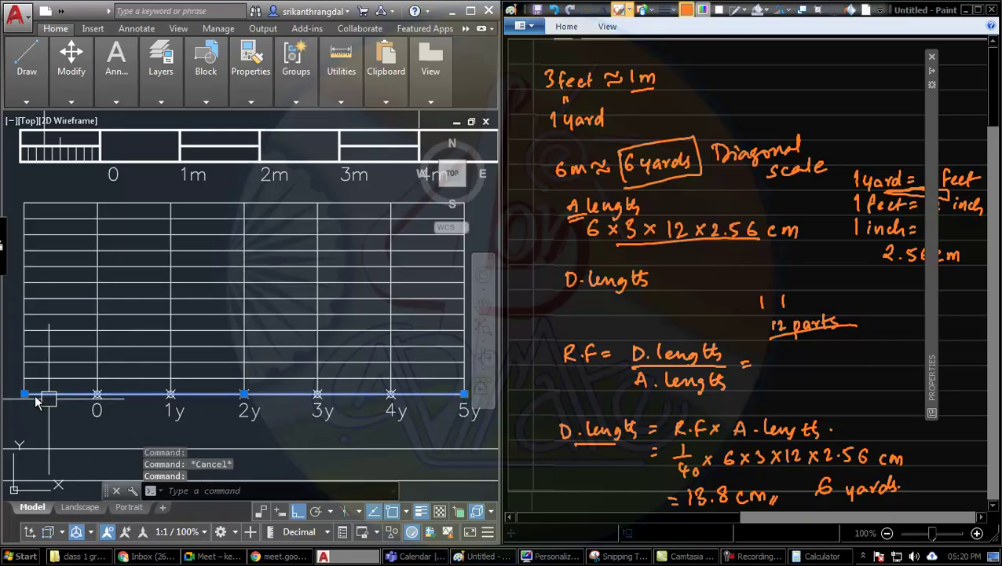
{"action": "key", "text": "Escape"}
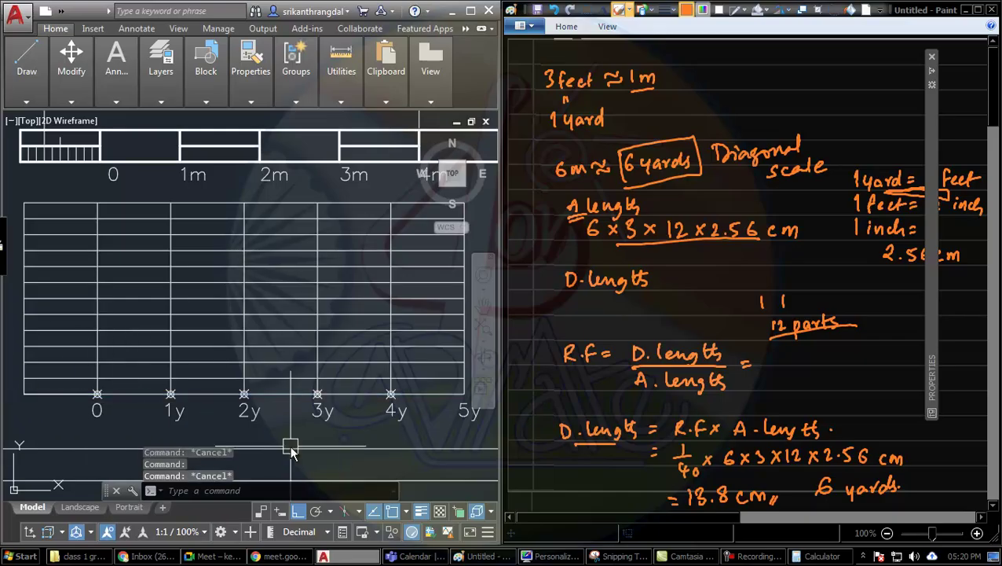
{"action": "left_click", "coordinate": [49, 393]}
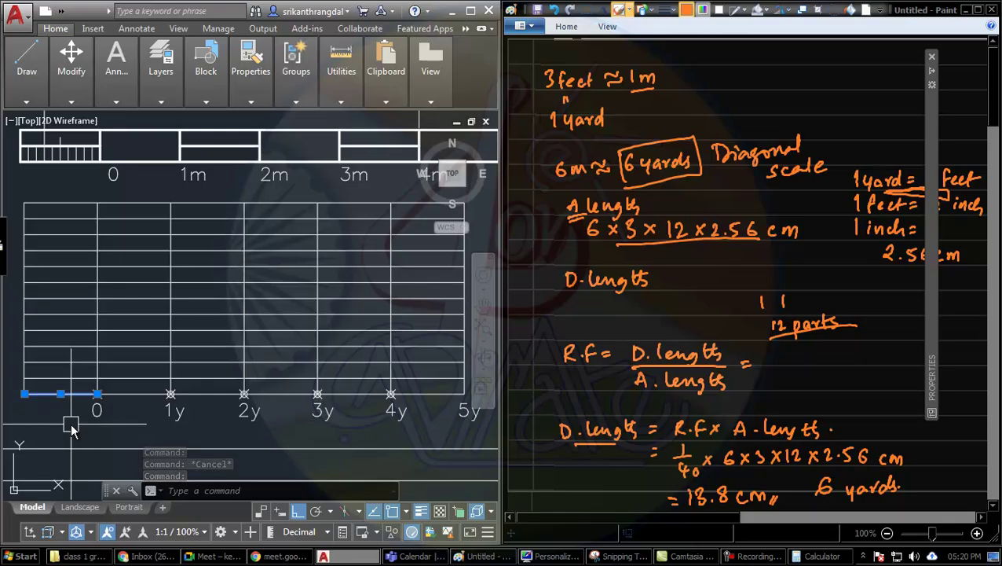
Divide the short segment left of 0 into 3 equal parts with DIV.
{"action": "key", "text": "Escape"}
{"action": "type", "text": "DIV"}
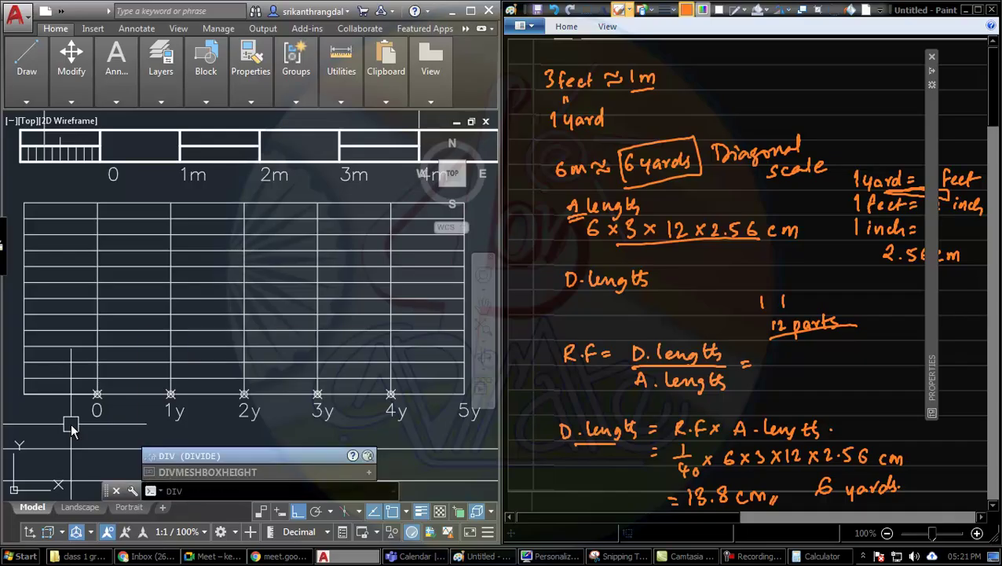
{"action": "key", "text": "Return"}
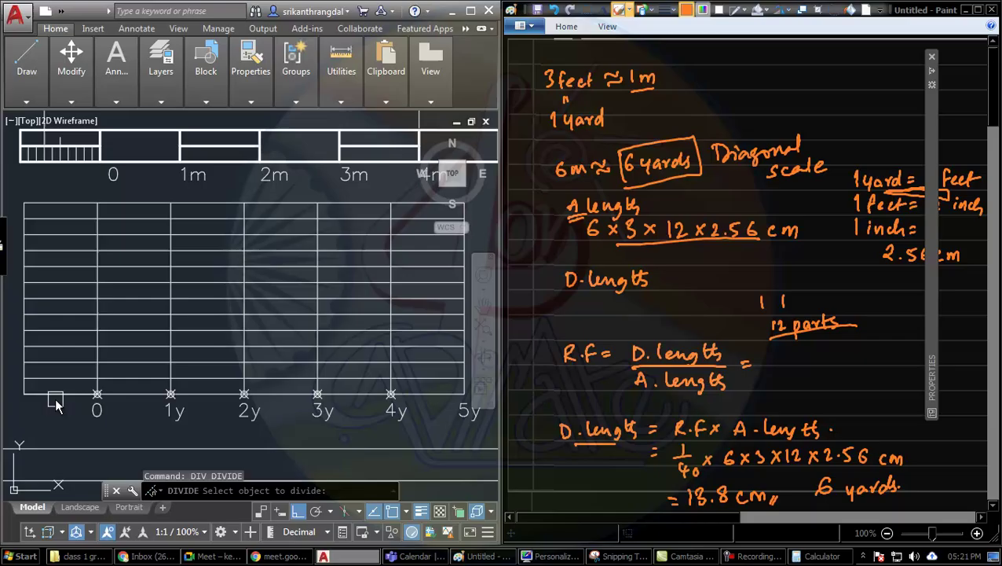
{"action": "left_click", "coordinate": [55, 398]}
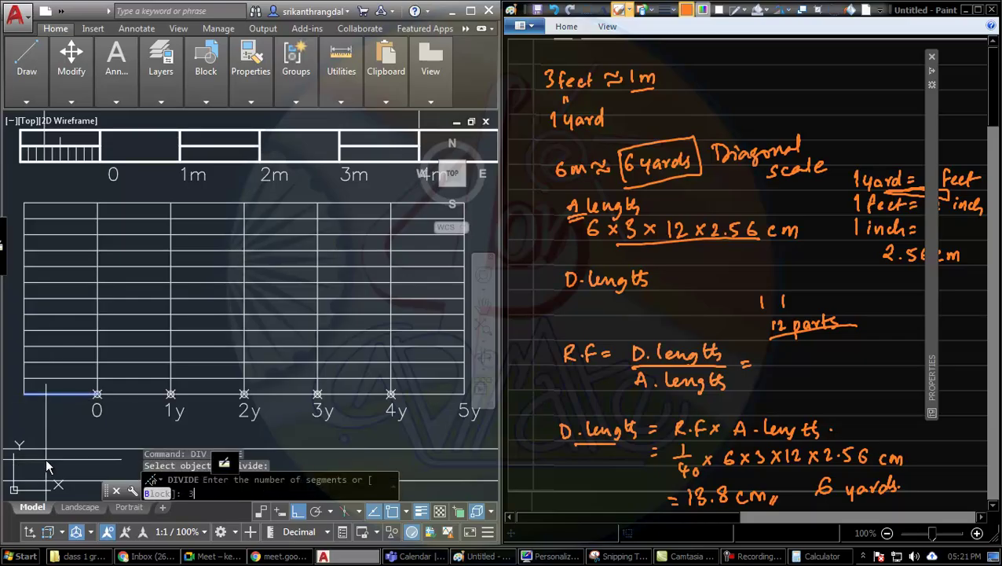
{"action": "type", "text": "3"}
{"action": "key", "text": "Return"}
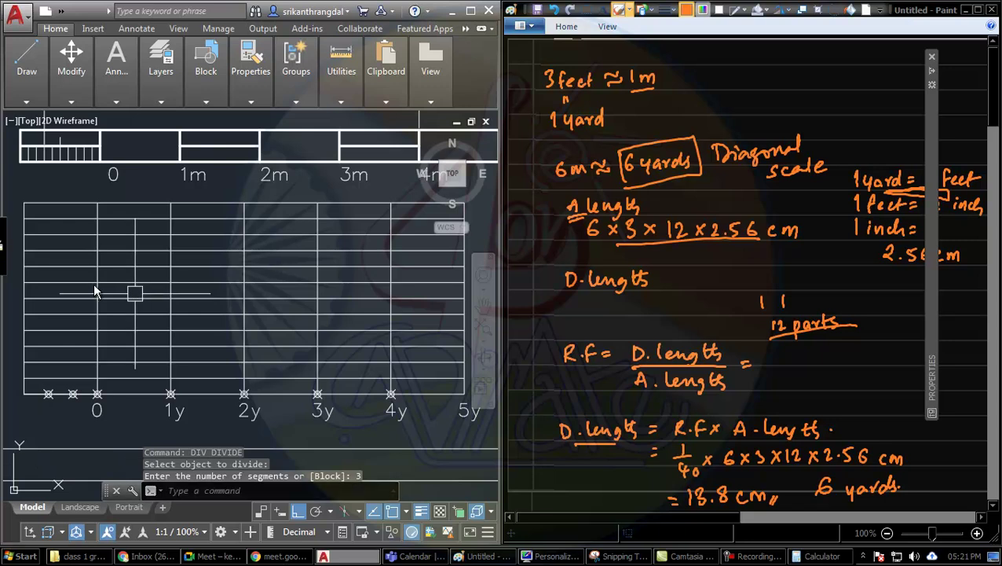
Select the new division points and the short line to verify them.
{"action": "left_click", "coordinate": [36, 432]}
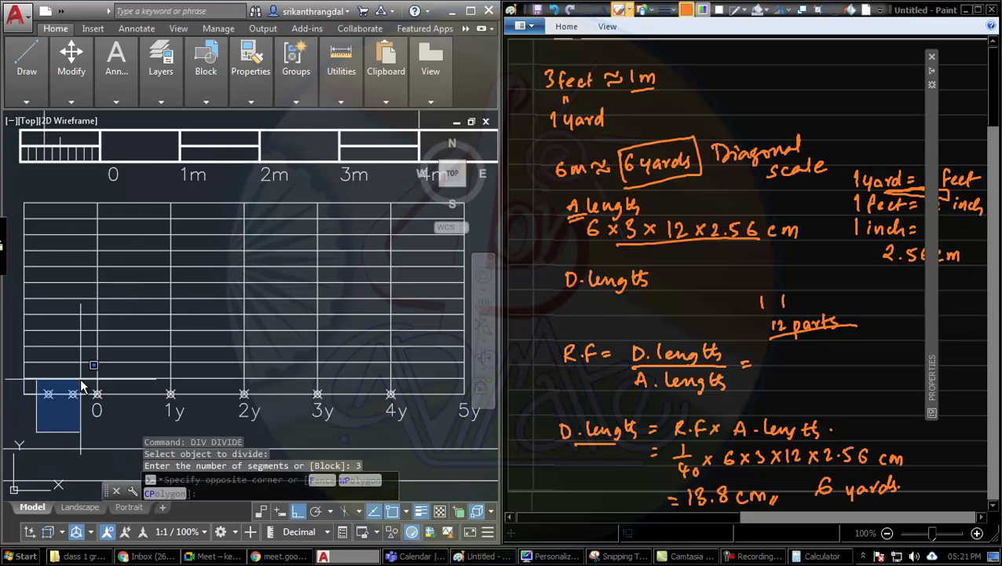
{"action": "left_click", "coordinate": [81, 385]}
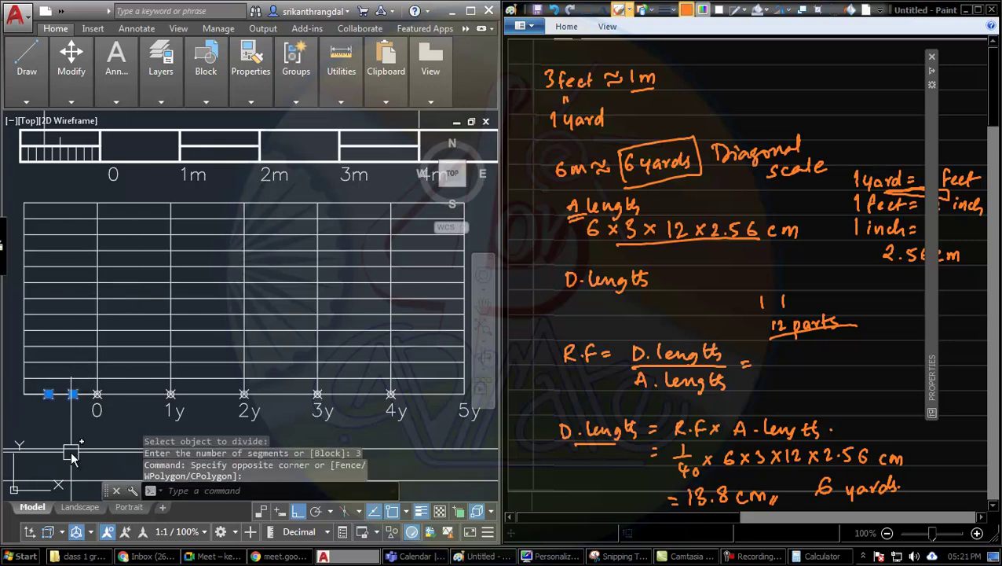
{"action": "left_click", "coordinate": [37, 402]}
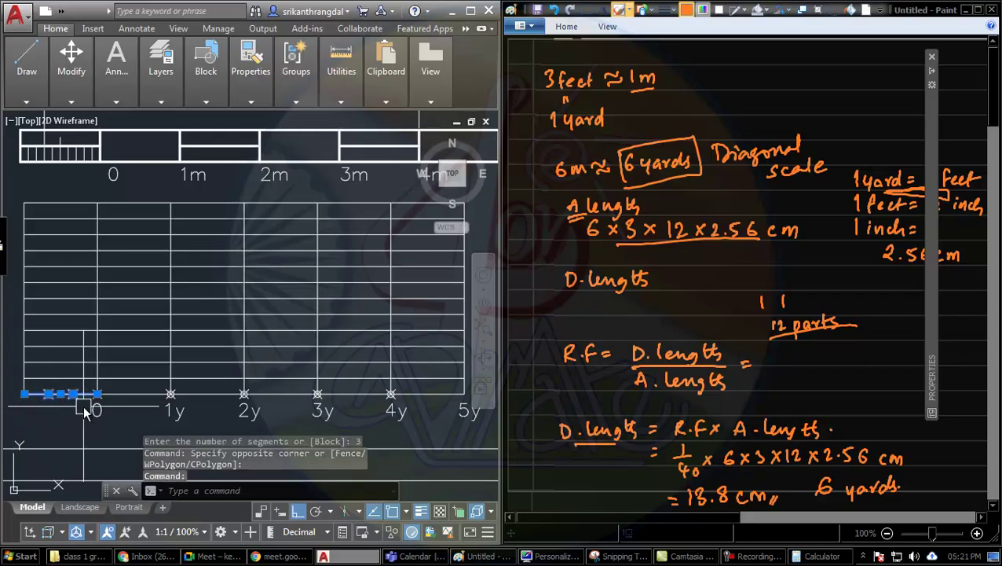
{"action": "key", "text": "Escape"}
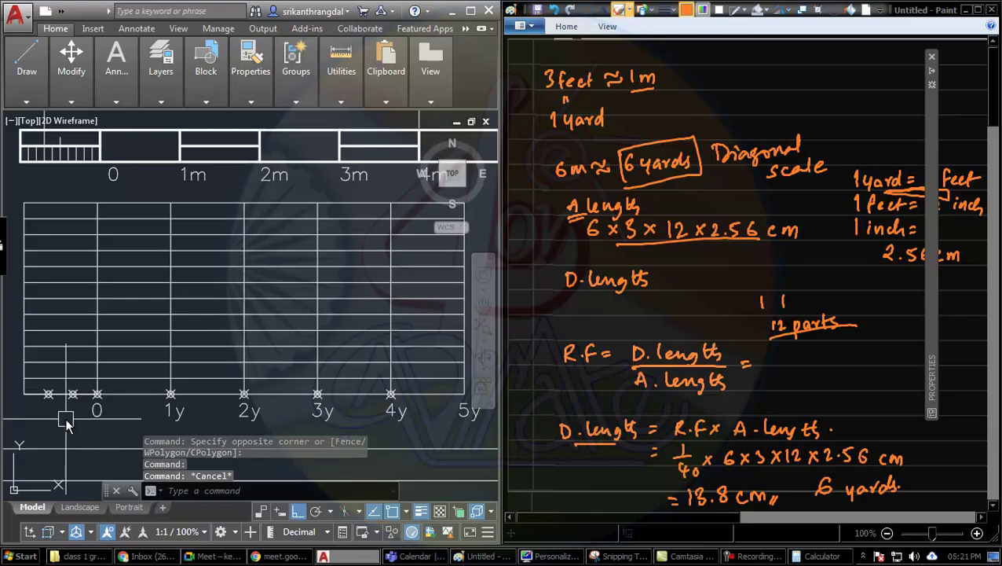
Draw a diagonal from the first foot mark to the grid's top-left corner.
{"action": "type", "text": "l"}
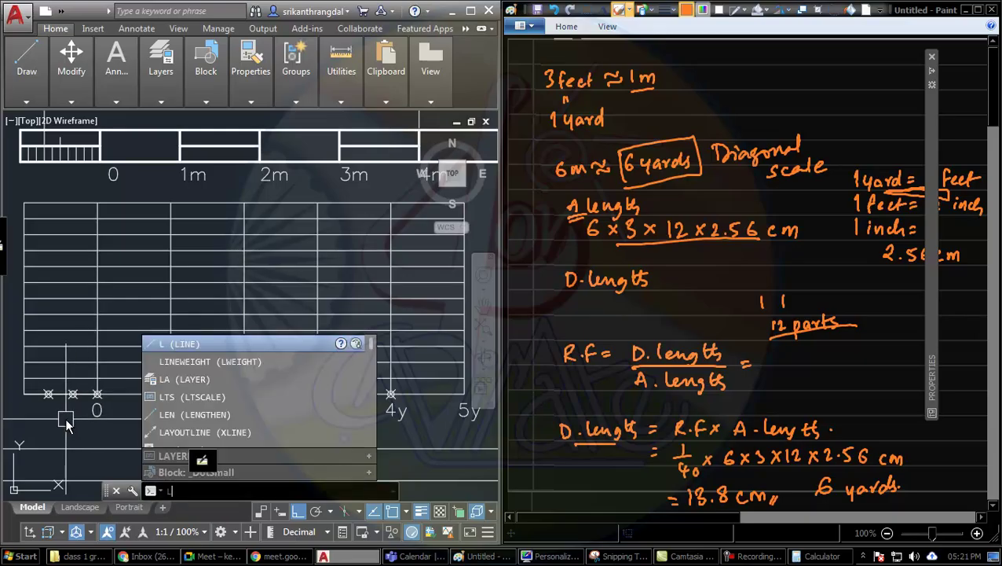
{"action": "key", "text": "Return"}
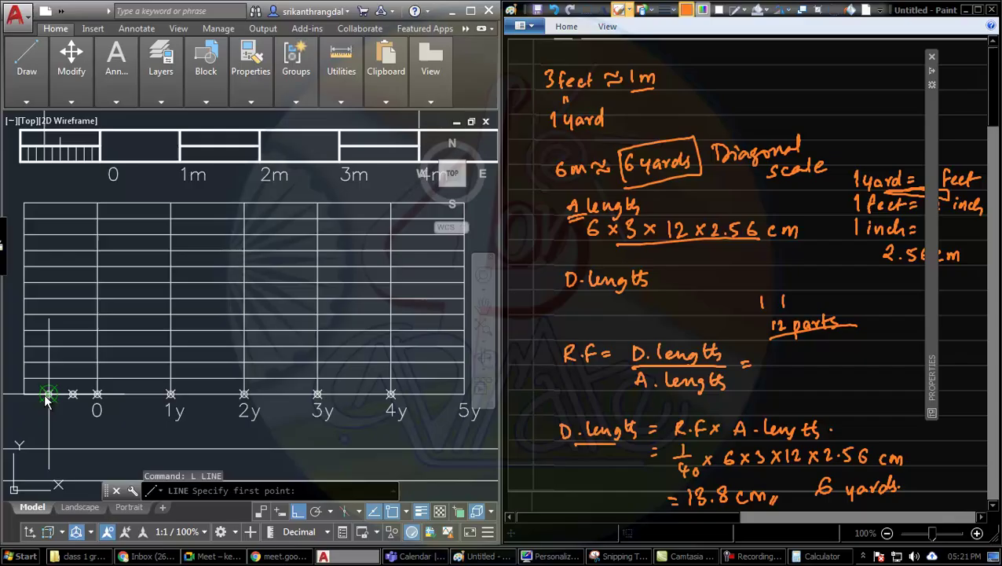
{"action": "left_click", "coordinate": [47, 393]}
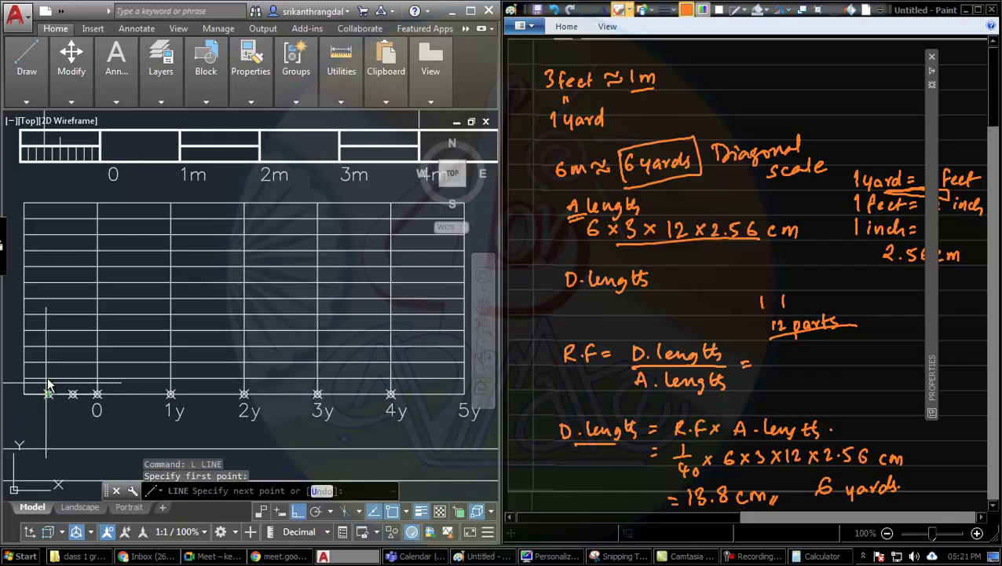
{"action": "left_click", "coordinate": [25, 206]}
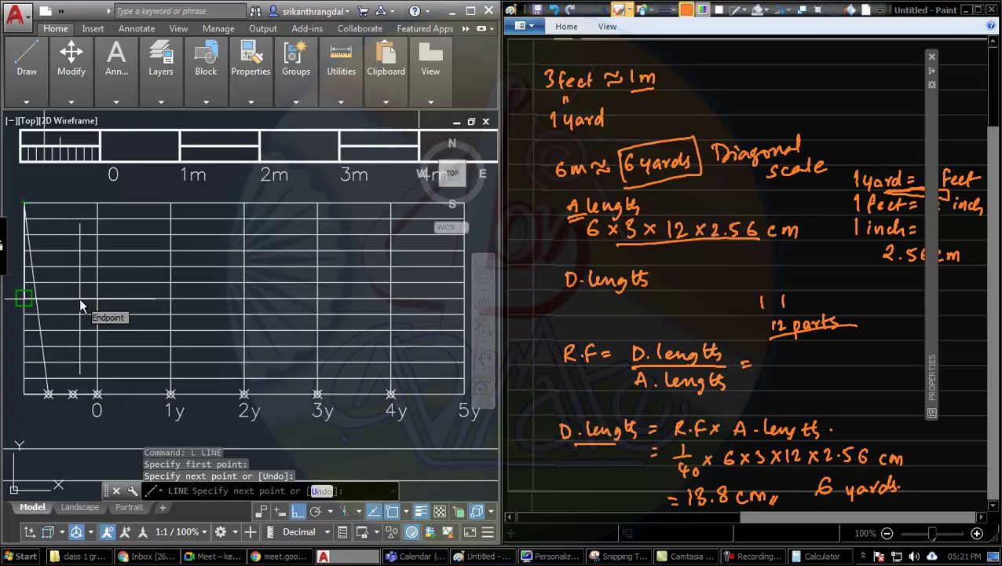
{"action": "key", "text": "Return"}
Copy the diagonal to the next foot mark and to the 0 mark.
{"action": "left_click", "coordinate": [37, 302]}
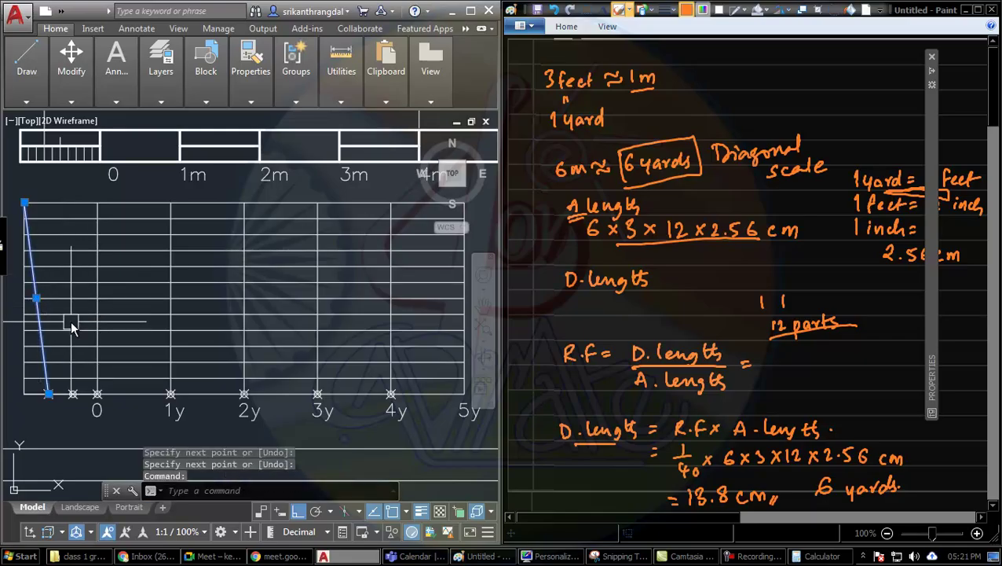
{"action": "type", "text": "Co"}
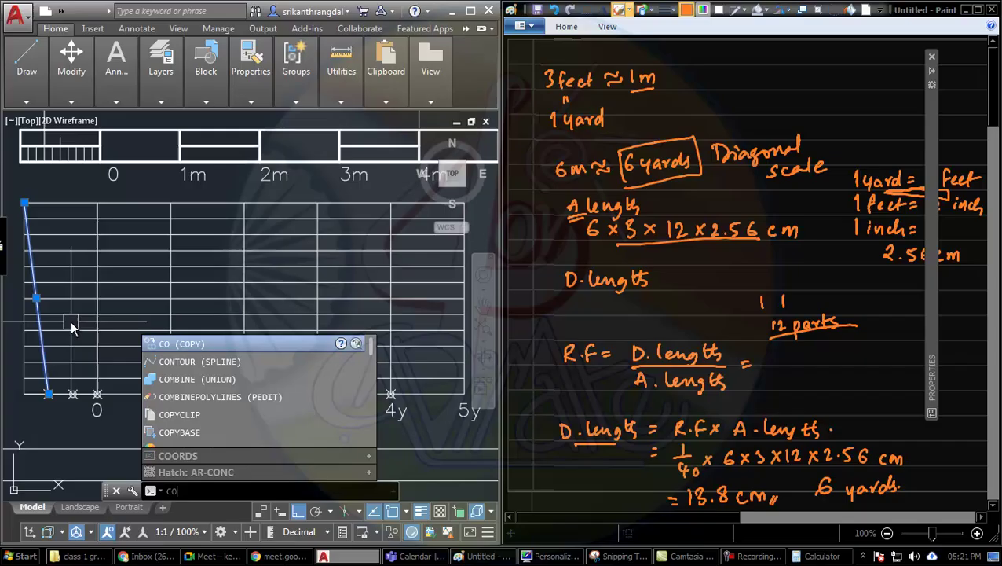
{"action": "key", "text": "Return"}
{"action": "left_click", "coordinate": [48, 395]}
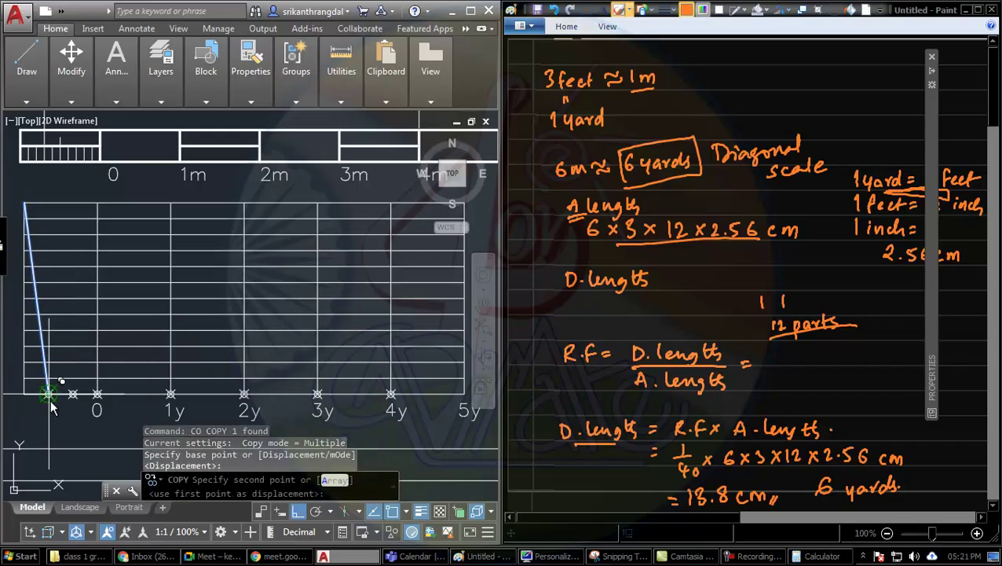
{"action": "left_click", "coordinate": [72, 394]}
{"action": "left_click", "coordinate": [97, 394]}
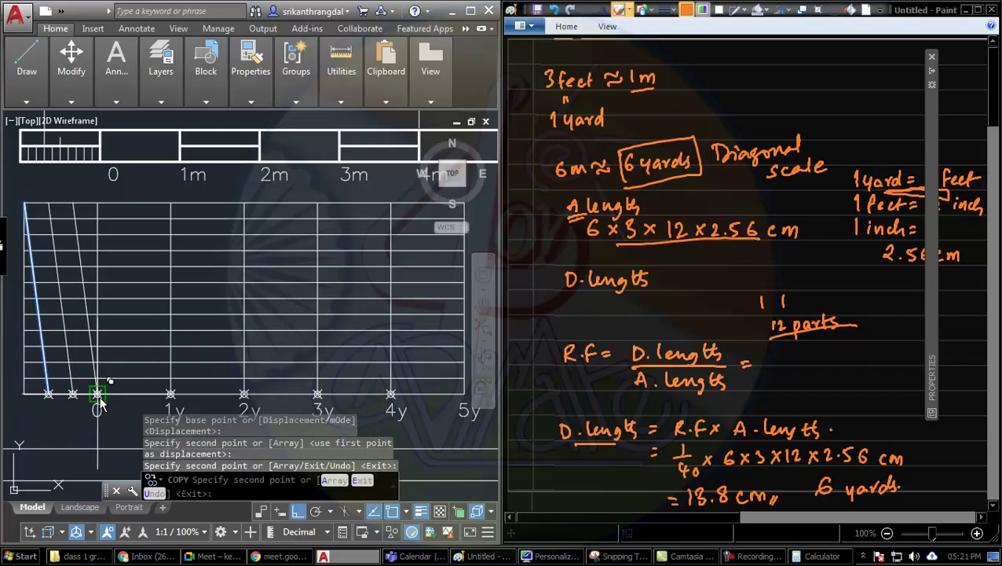
{"action": "key", "text": "Return"}
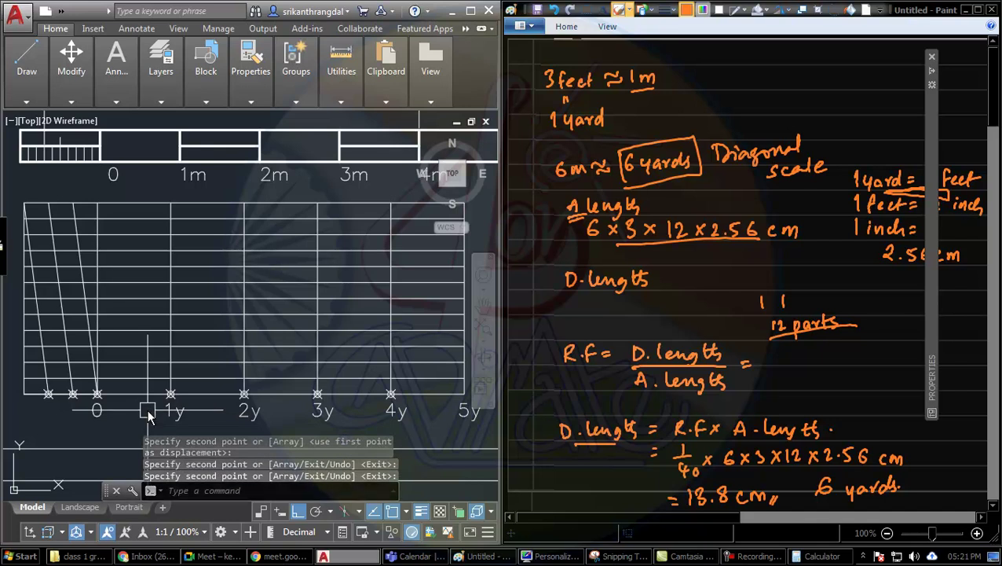
{"action": "left_click", "coordinate": [102, 416]}
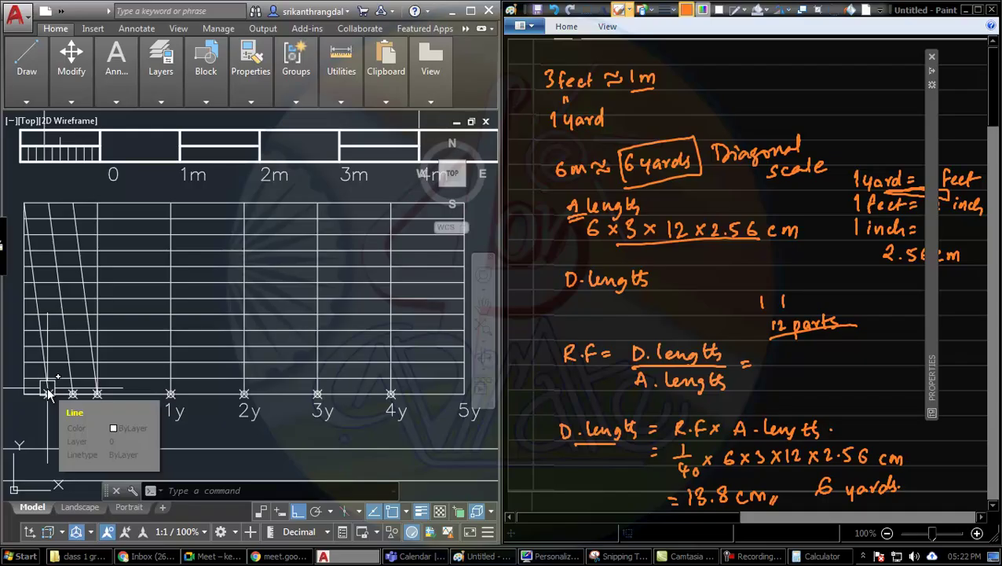
{"action": "key", "text": "Escape"}
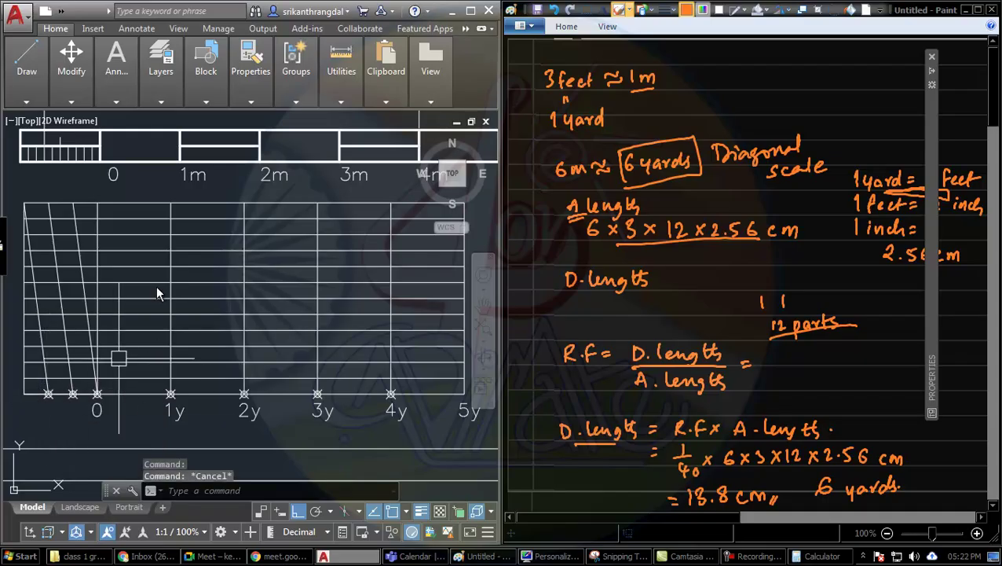
{"action": "middle_click_drag", "start_coordinate": [219, 271], "coordinate": [211, 370]}
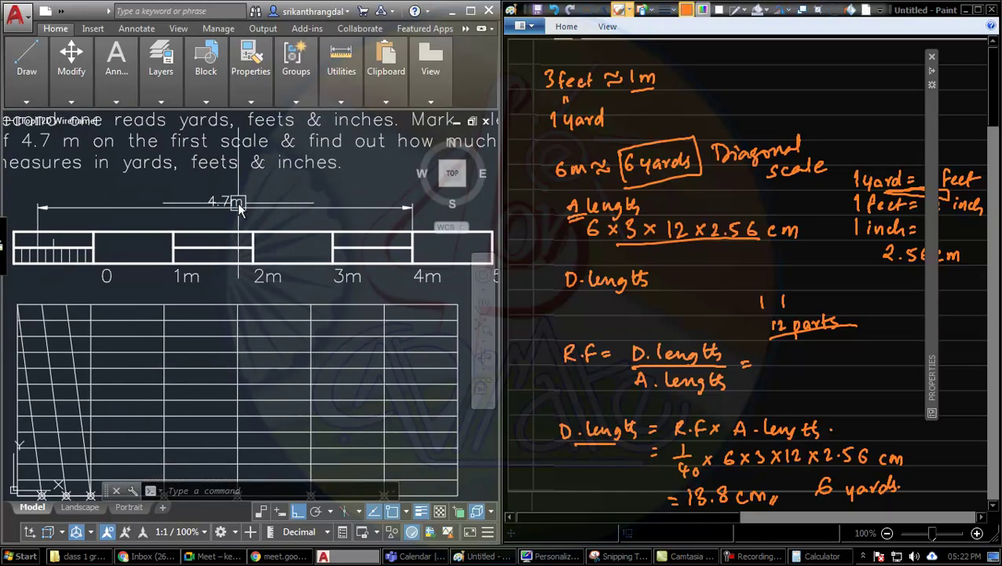
{"action": "middle_click_drag", "start_coordinate": [230, 416], "coordinate": [228, 353]}
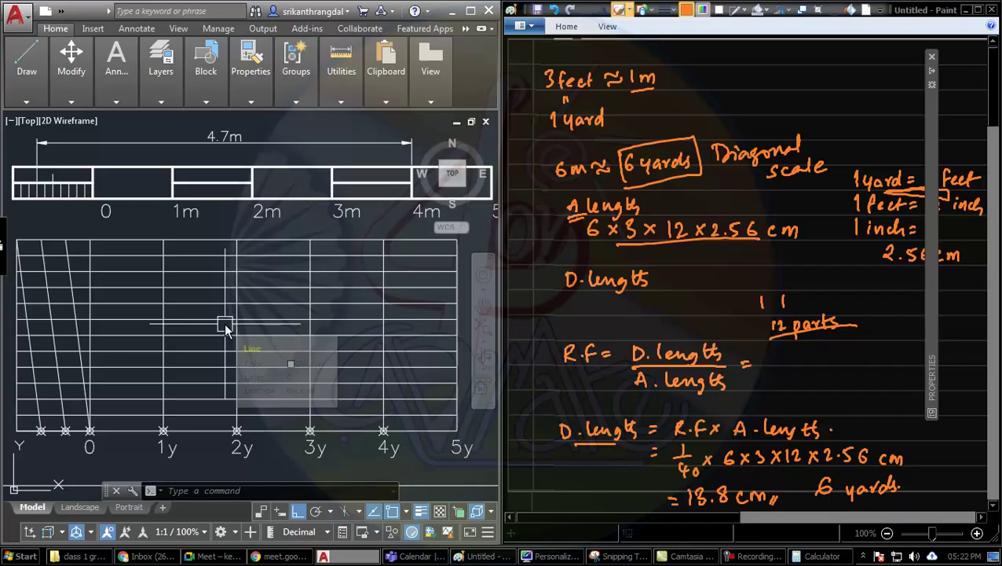
{"action": "middle_click_drag", "start_coordinate": [227, 306], "coordinate": [230, 331]}
{"action": "key", "text": "Escape"}
{"action": "key", "text": "Escape"}
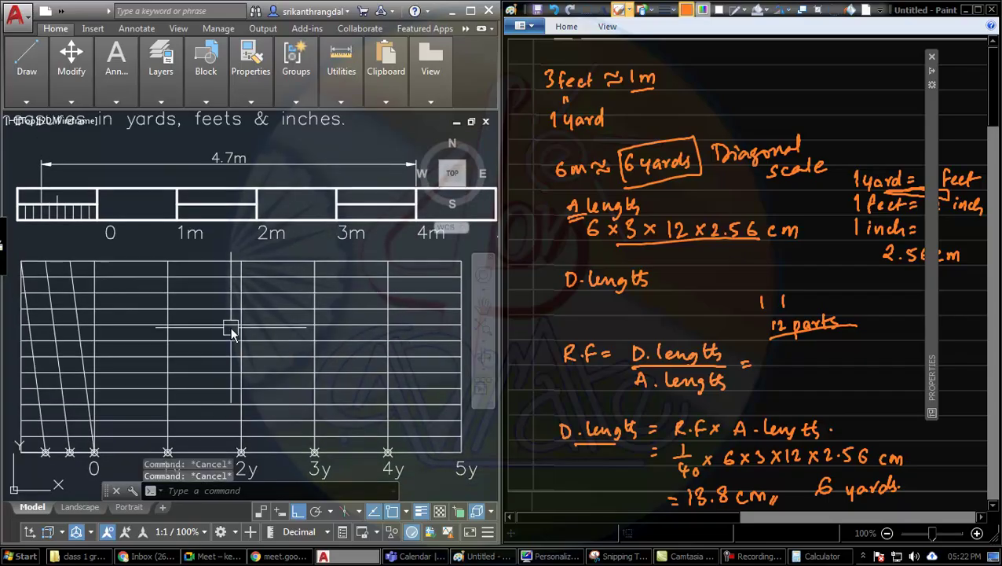
Draw a circle centred at the 4 m mark with radius reaching the 4.7 m dimension's left end.
{"action": "type", "text": "c"}
{"action": "key", "text": "Return"}
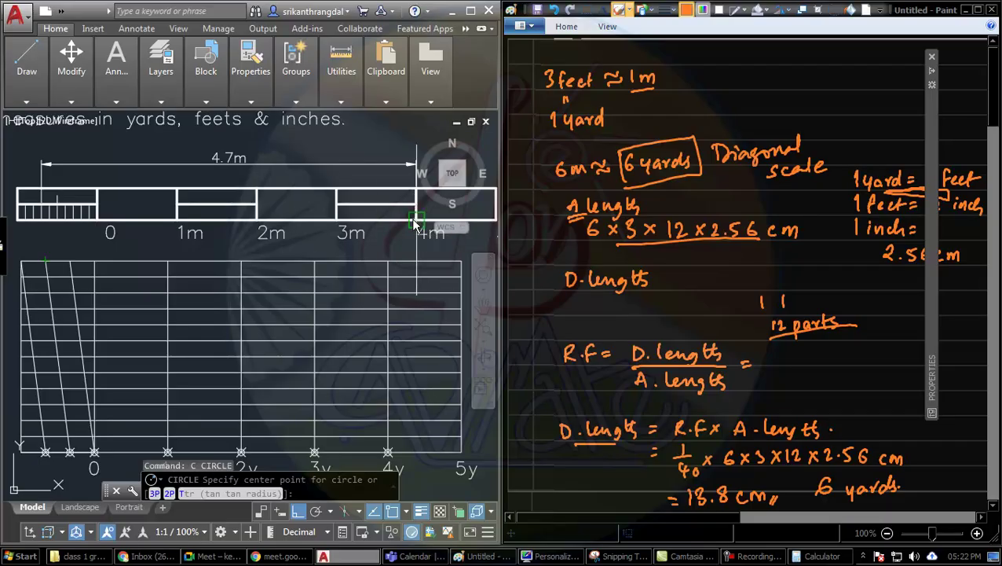
{"action": "left_click", "coordinate": [416, 224]}
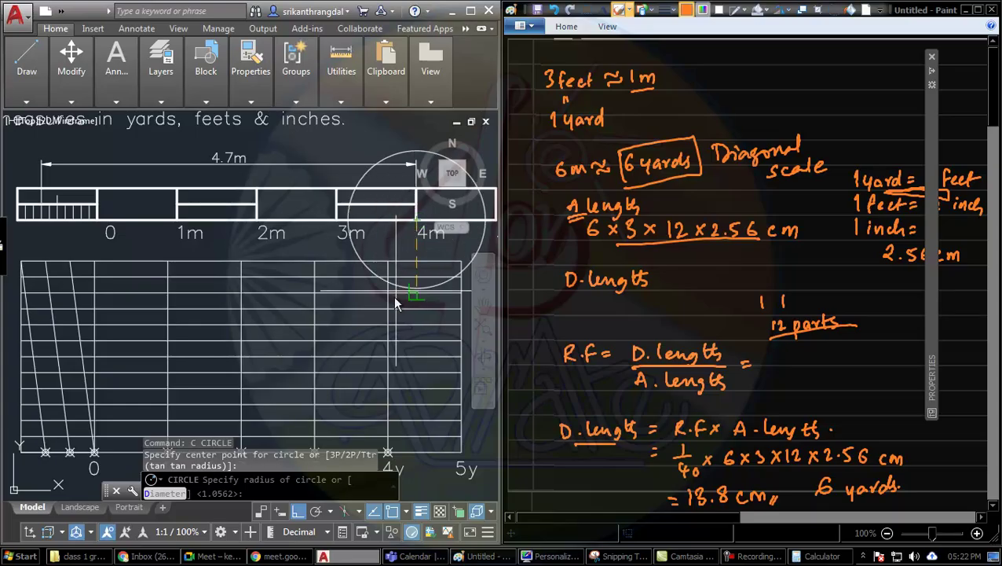
{"action": "left_click", "coordinate": [42, 224]}
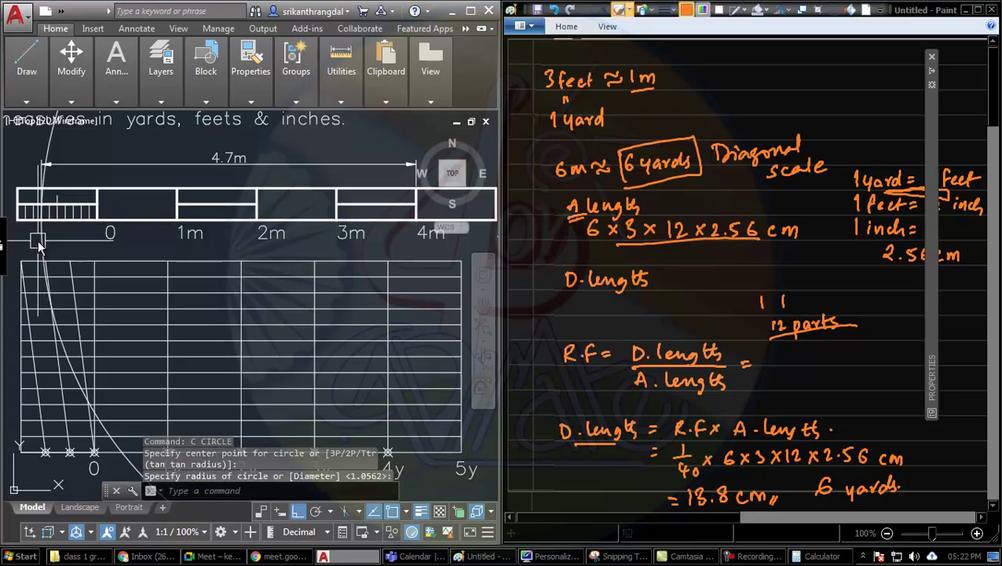
{"action": "left_click", "coordinate": [38, 244]}
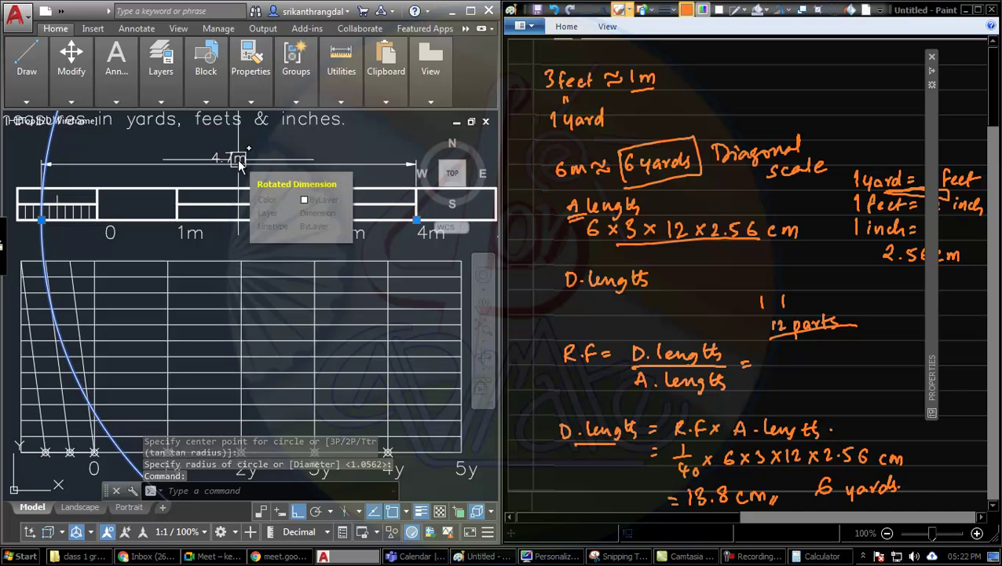
Move the circle's centre grip to the 4y mark, then onto the 5y mark.
{"action": "left_click", "coordinate": [417, 220]}
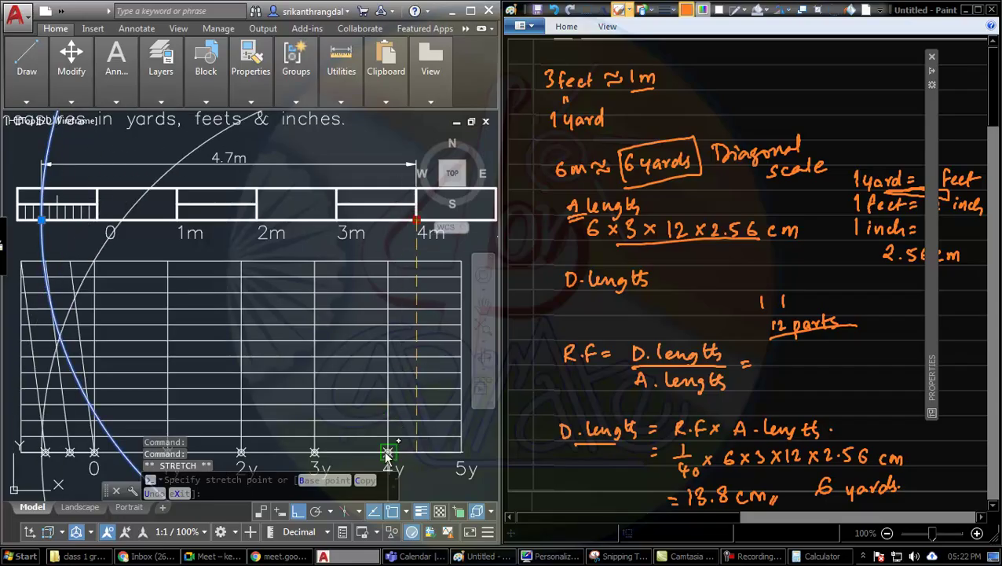
{"action": "left_click", "coordinate": [387, 454]}
{"action": "mouse_move", "coordinate": [358, 407]}
{"action": "middle_mouse_down"}
{"action": "mouse_move", "coordinate": [374, 330]}
{"action": "mouse_move", "coordinate": [360, 343]}
{"action": "middle_mouse_up"}
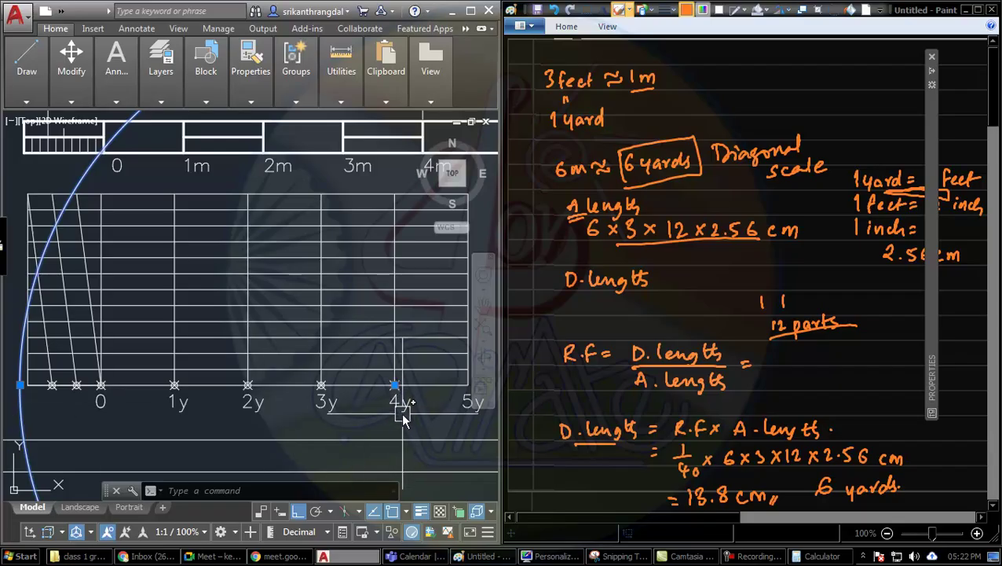
{"action": "middle_click_drag", "start_coordinate": [399, 419], "coordinate": [387, 413]}
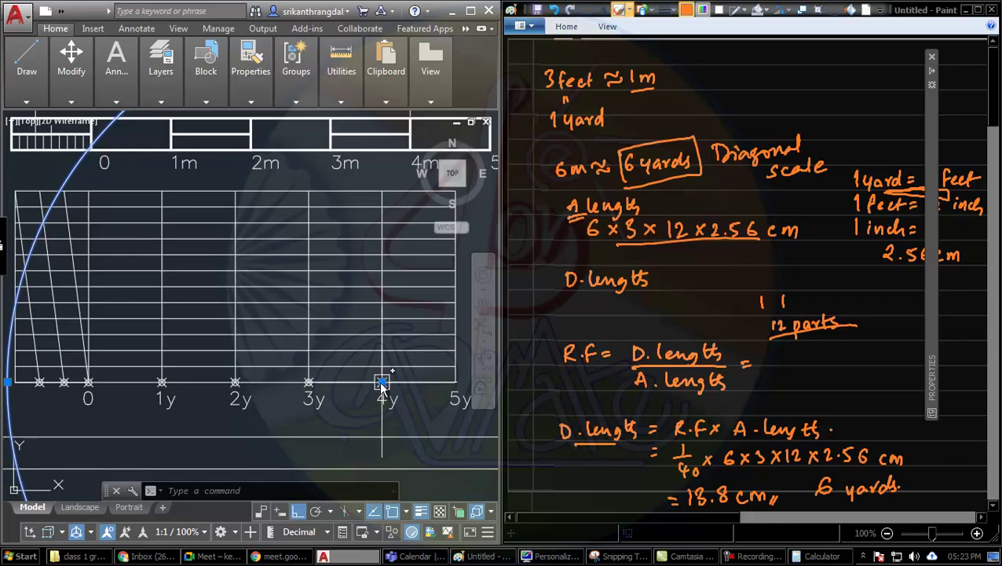
{"action": "left_click", "coordinate": [382, 383]}
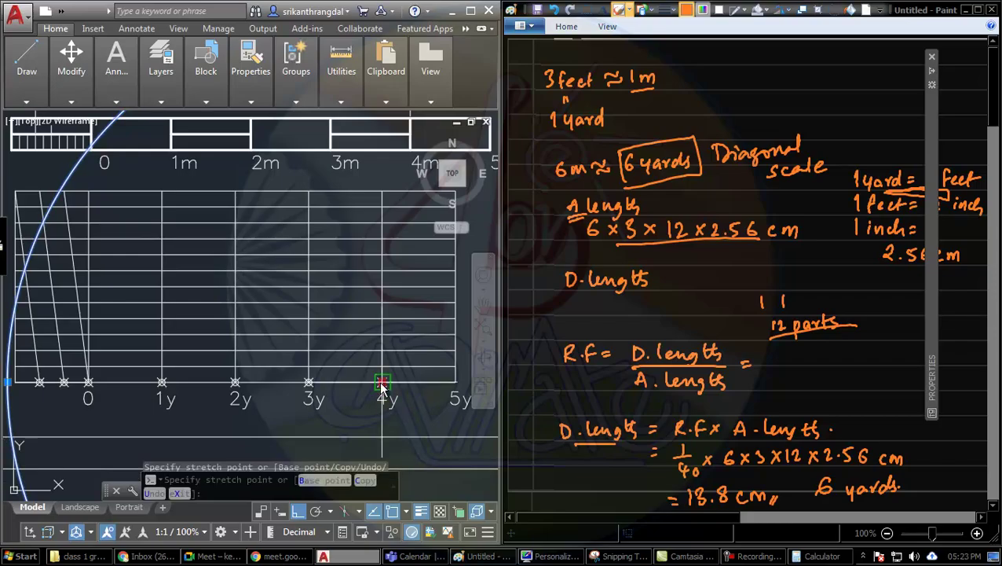
{"action": "left_click", "coordinate": [451, 385]}
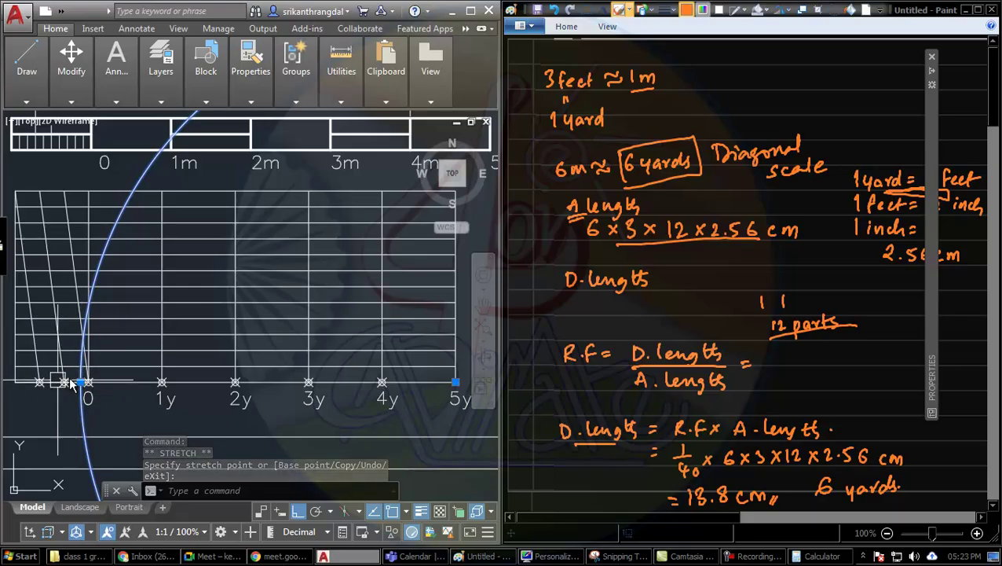
{"action": "key", "text": "Escape"}
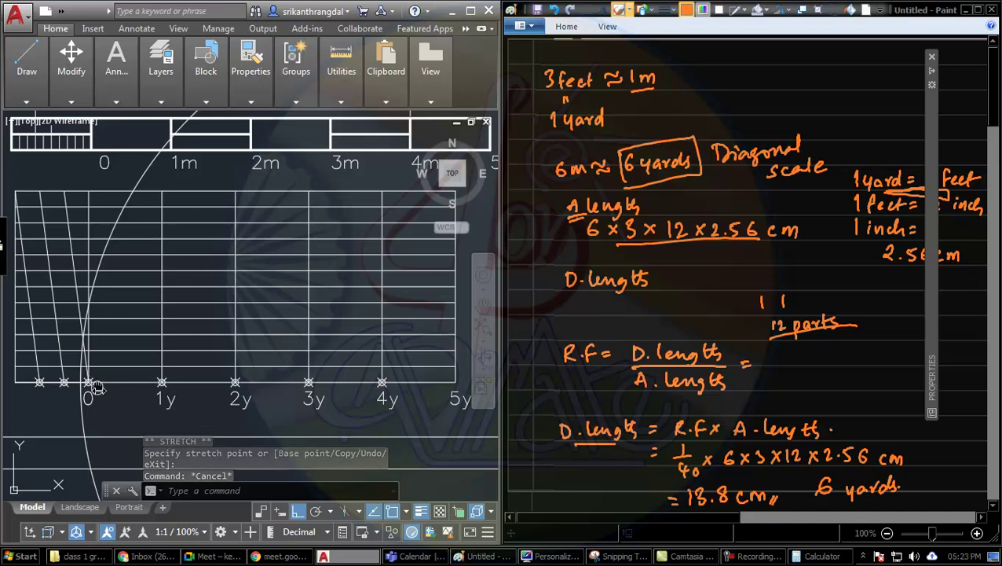
{"action": "middle_click_drag", "start_coordinate": [88, 404], "coordinate": [90, 416]}
{"action": "middle_click_drag", "start_coordinate": [178, 237], "coordinate": [185, 326]}
{"action": "key", "text": "ctrl+z"}
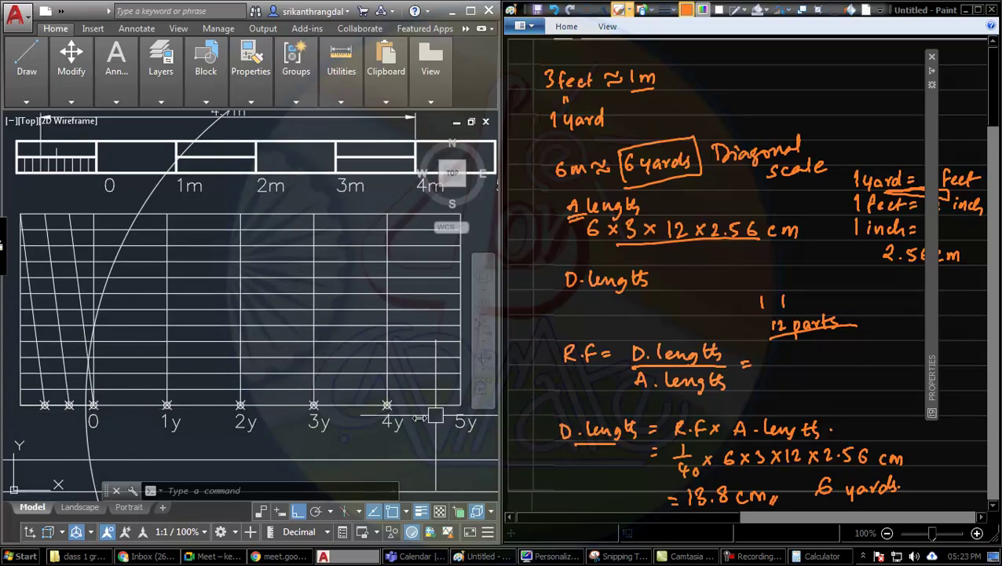
Place a copy of the 2y label below the scale and edit it to read 5y+.
{"action": "middle_click_drag", "start_coordinate": [201, 425], "coordinate": [201, 407]}
{"action": "left_click", "coordinate": [240, 402]}
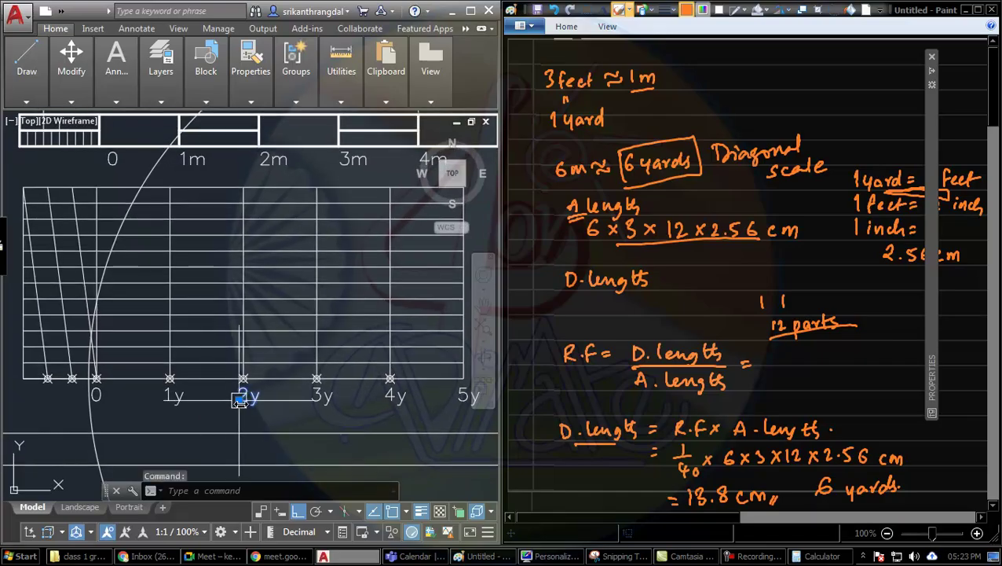
{"action": "left_click", "coordinate": [240, 400]}
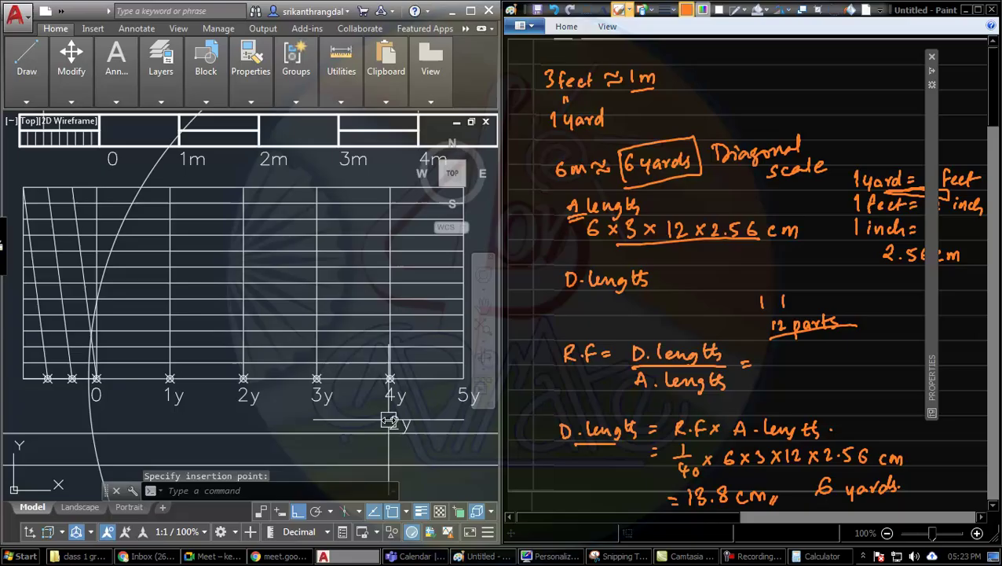
{"action": "key", "text": "Escape"}
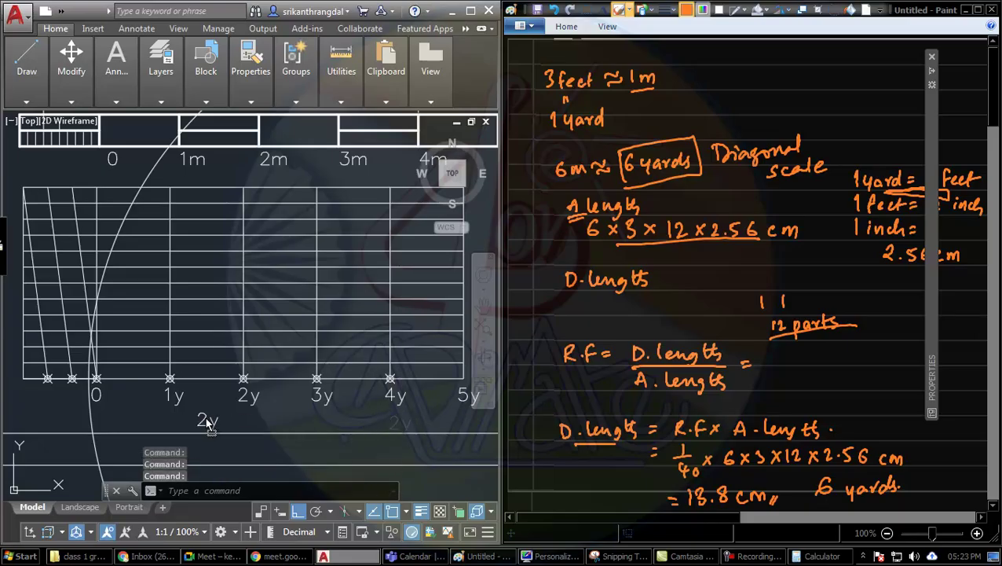
{"action": "double_click", "coordinate": [208, 423]}
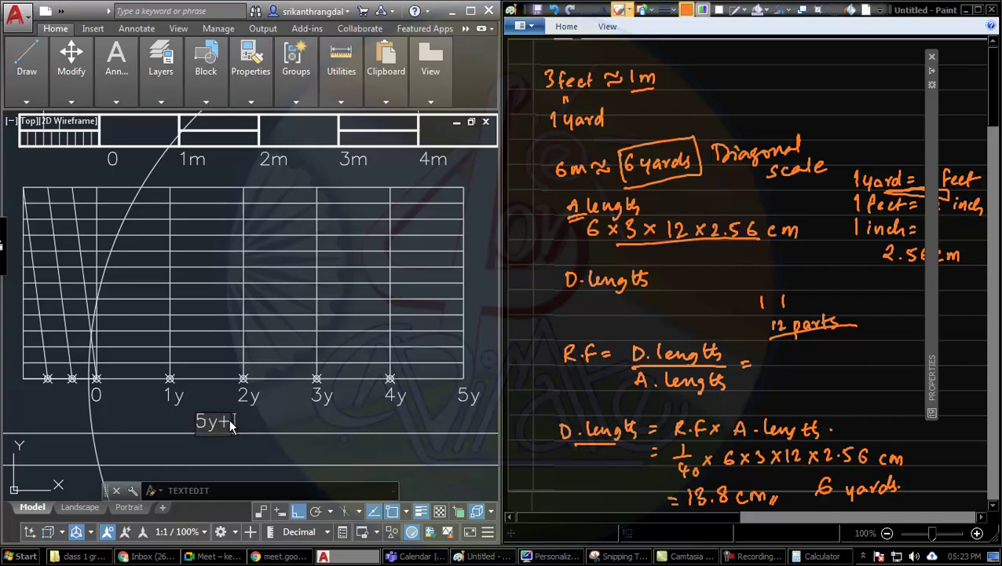
{"action": "left_click", "coordinate": [190, 351]}
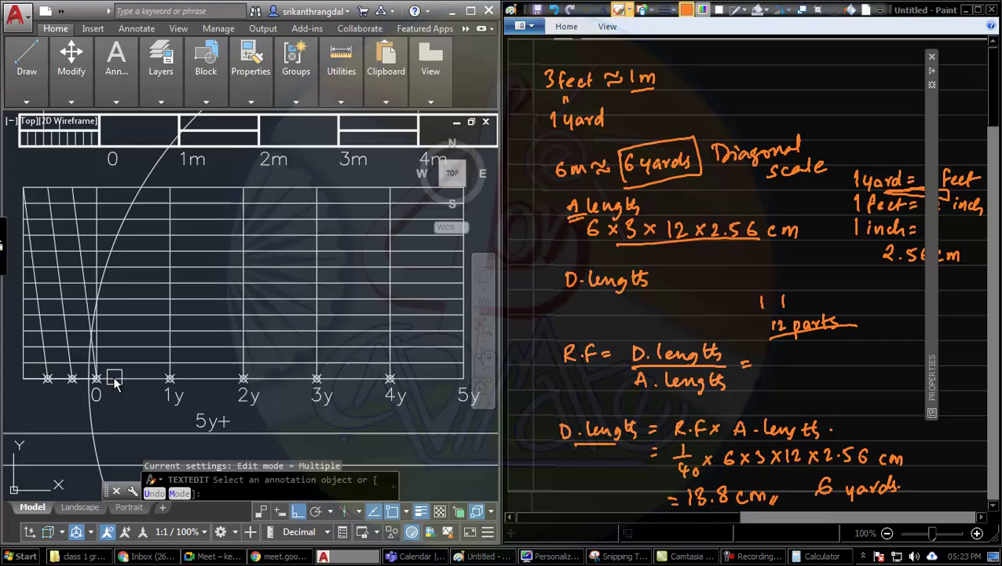
{"action": "key", "text": "Escape"}
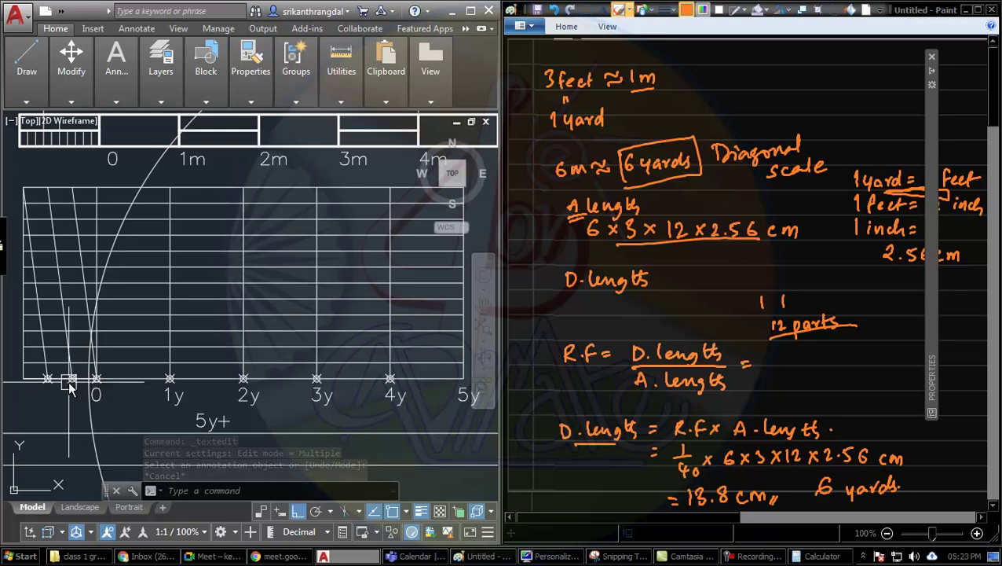
Append 0ft+ to the label so it reads 5y+0ft+.
{"action": "double_click", "coordinate": [213, 422]}
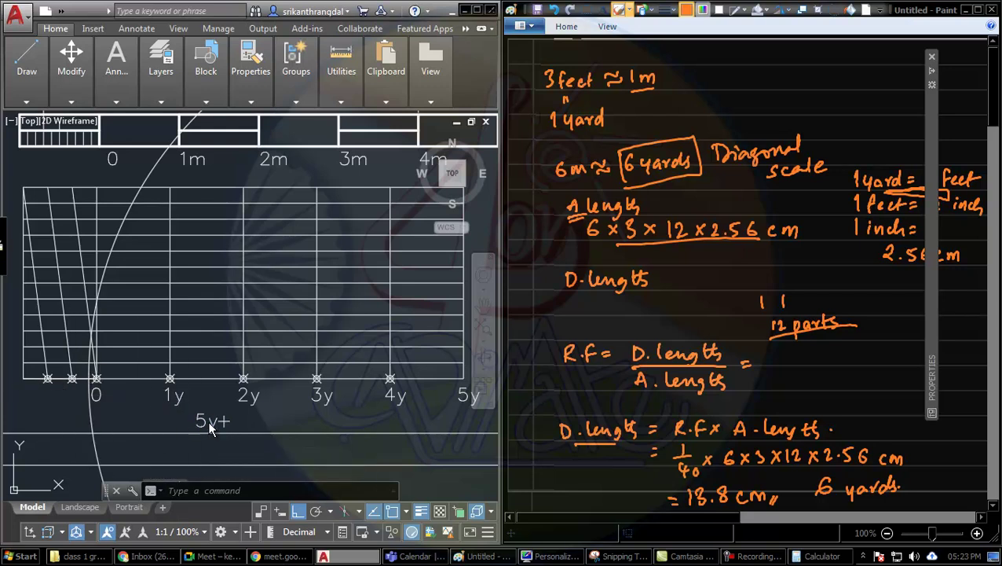
{"action": "key", "text": "End"}
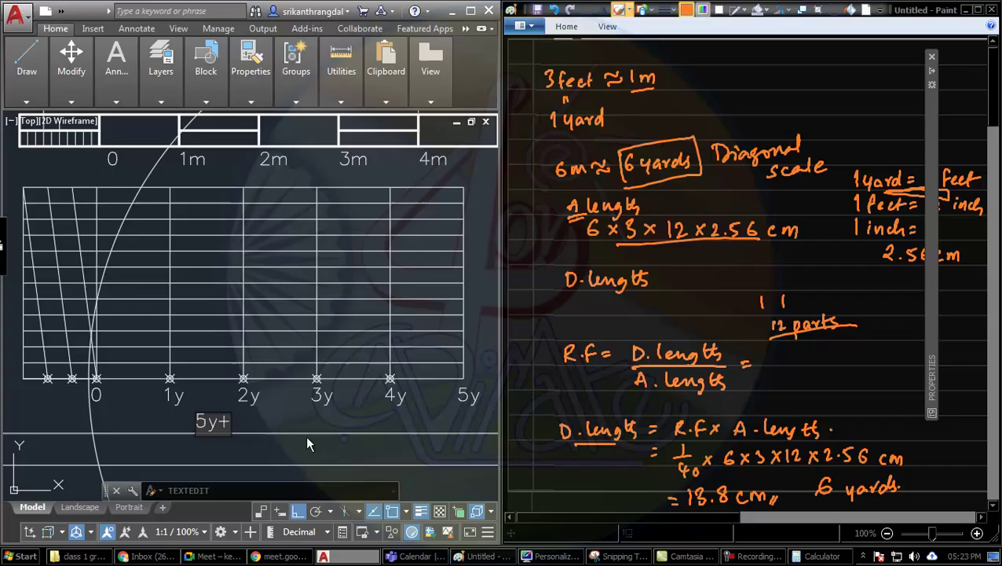
{"action": "type", "text": "0ft"}
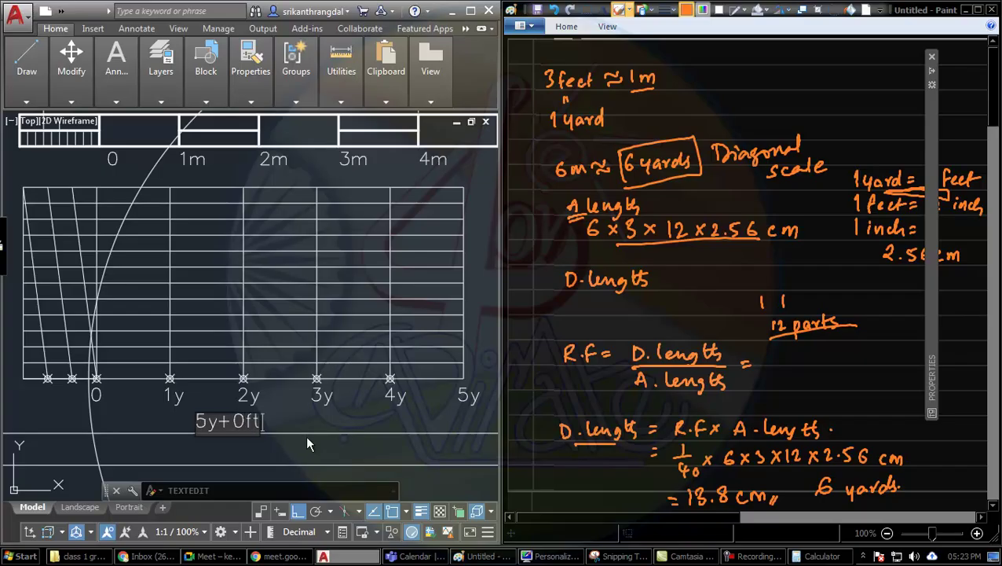
{"action": "type", "text": "+"}
{"action": "left_click", "coordinate": [307, 442]}
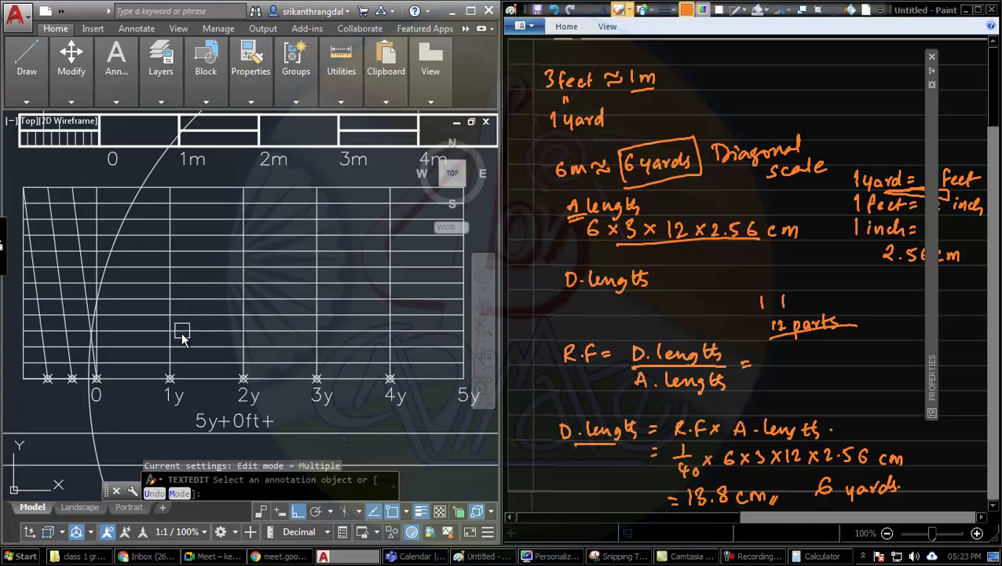
{"action": "key", "text": "Escape"}
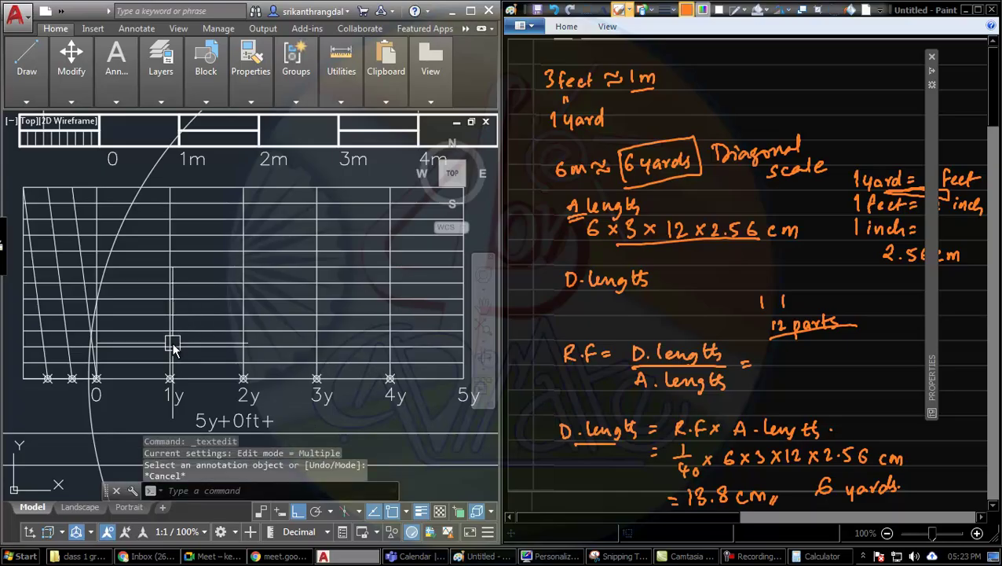
Draw a vertical construction line upward from the arc's quadrant near 0.
{"action": "type", "text": "l"}
{"action": "key", "text": "Return"}
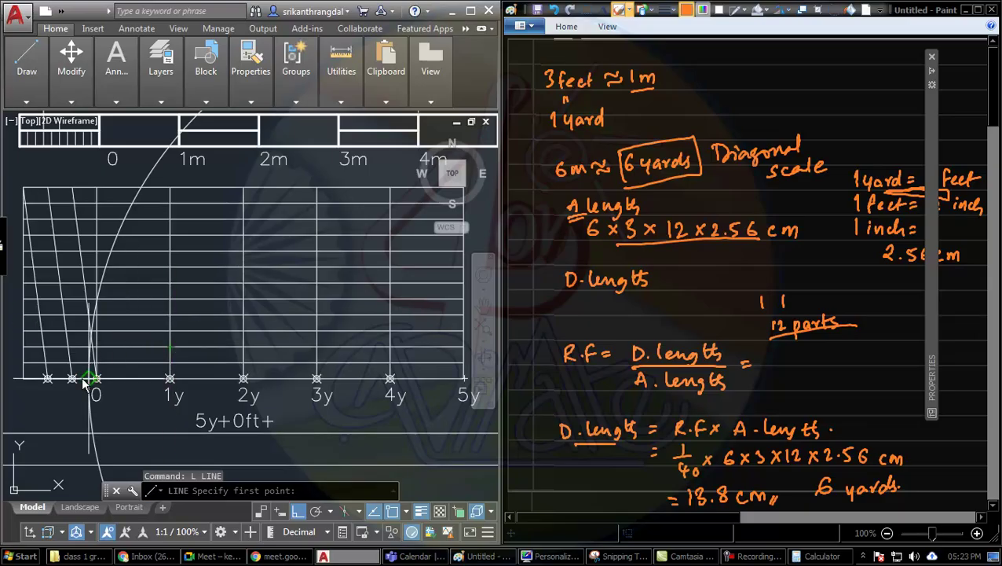
{"action": "scroll", "coordinate": [84, 383], "scroll_direction": "up", "scroll_amount": 1}
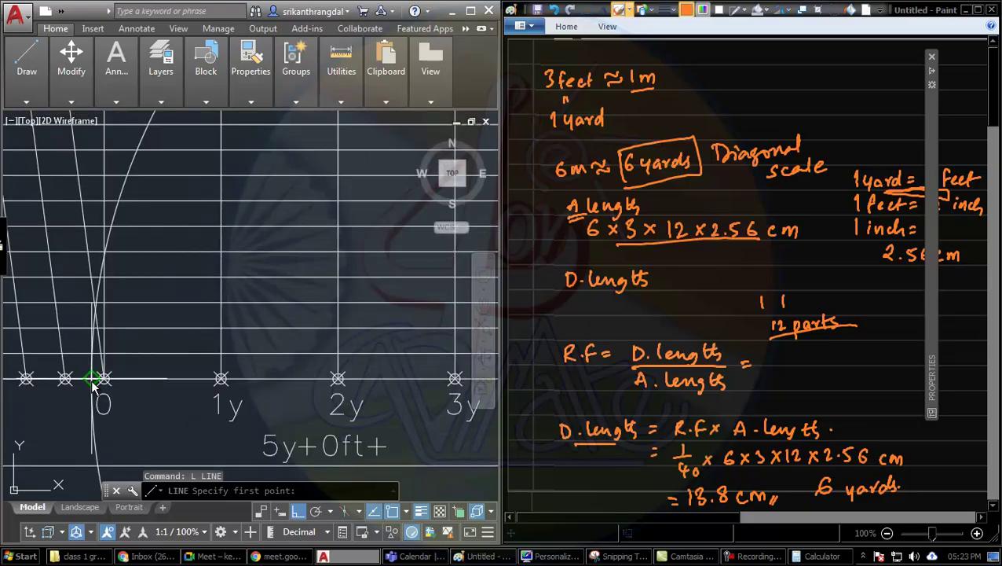
{"action": "left_click", "coordinate": [93, 383]}
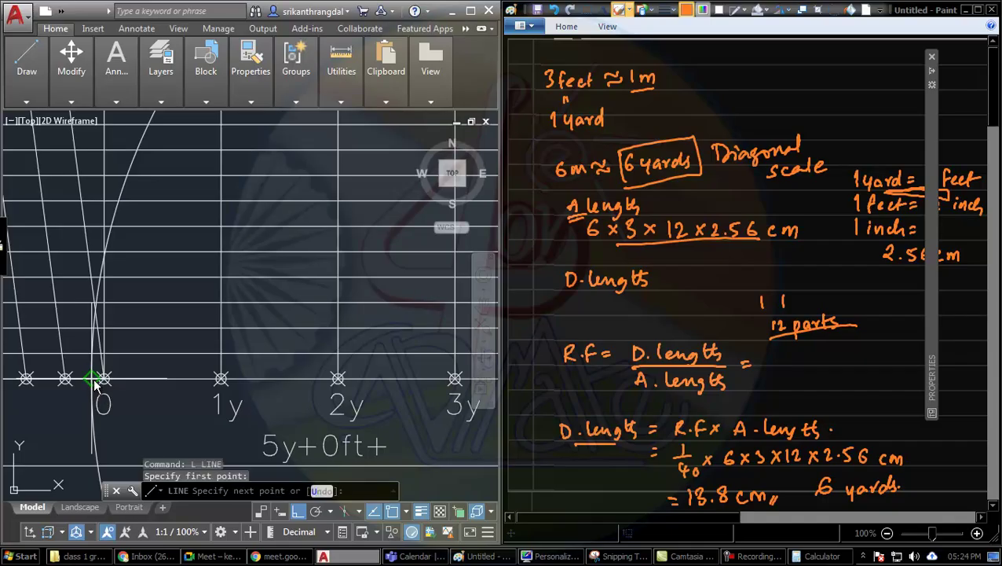
{"action": "left_click", "coordinate": [129, 260]}
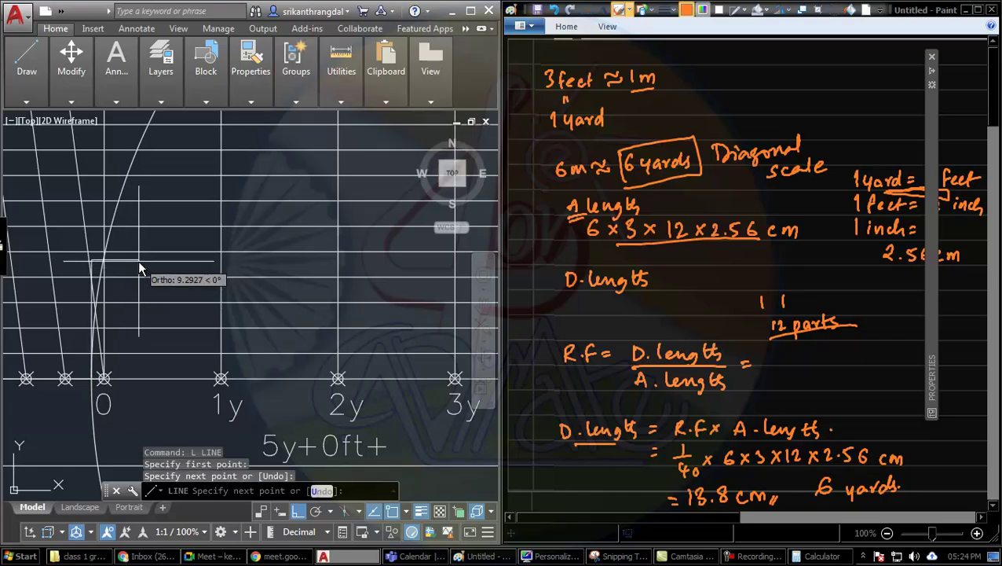
{"action": "key", "text": "Escape"}
Select the slanted diagonal and the horizontal line it crosses.
{"action": "scroll", "coordinate": [89, 282], "scroll_direction": "up", "scroll_amount": 2}
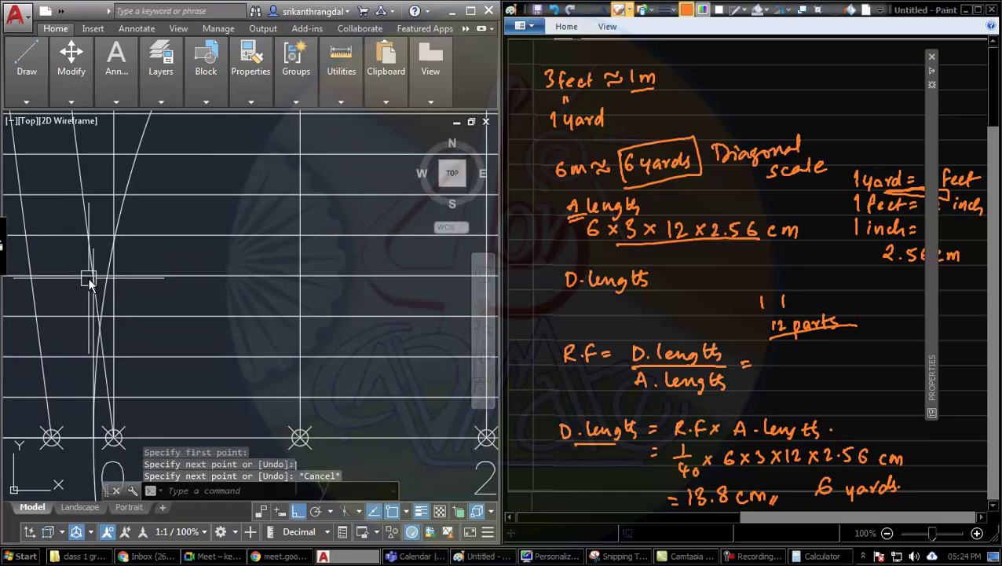
{"action": "scroll", "coordinate": [88, 222], "scroll_direction": "up", "scroll_amount": 2}
{"action": "left_click", "coordinate": [86, 224]}
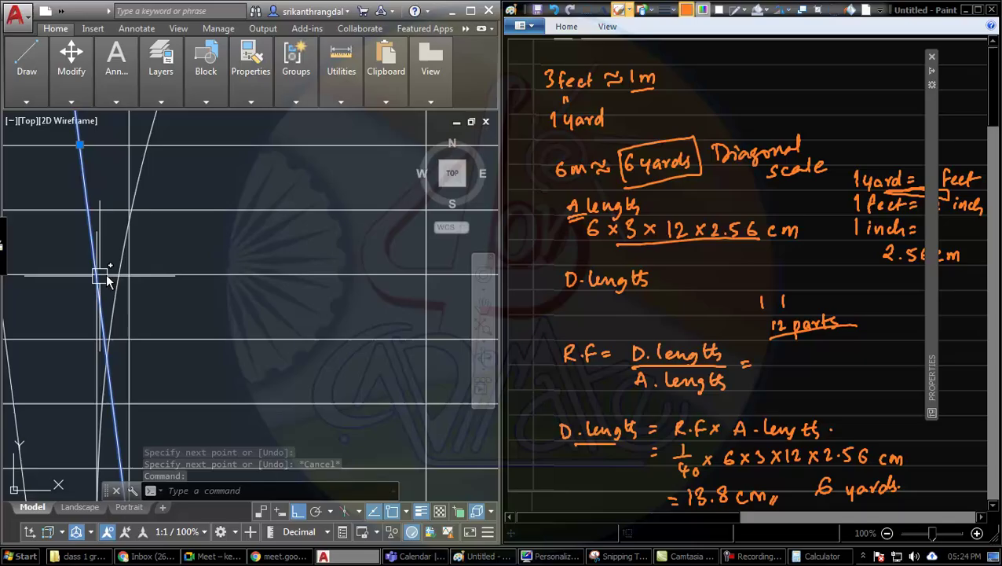
{"action": "left_click", "coordinate": [187, 277]}
{"action": "scroll", "coordinate": [142, 312], "scroll_direction": "down", "scroll_amount": 4}
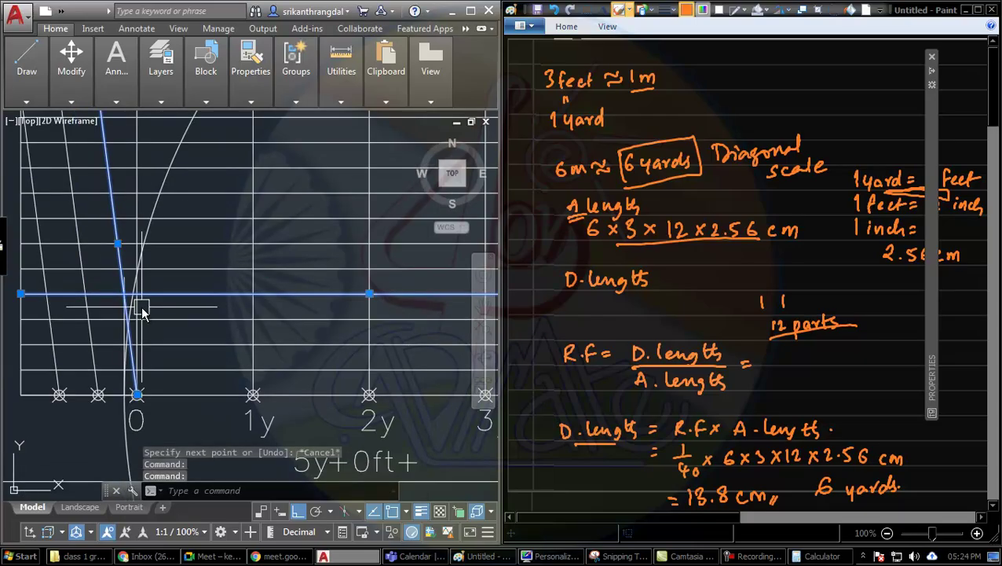
Place a point marker where the diagonal meets the horizontal line.
{"action": "type", "text": "po"}
{"action": "key", "text": "Return"}
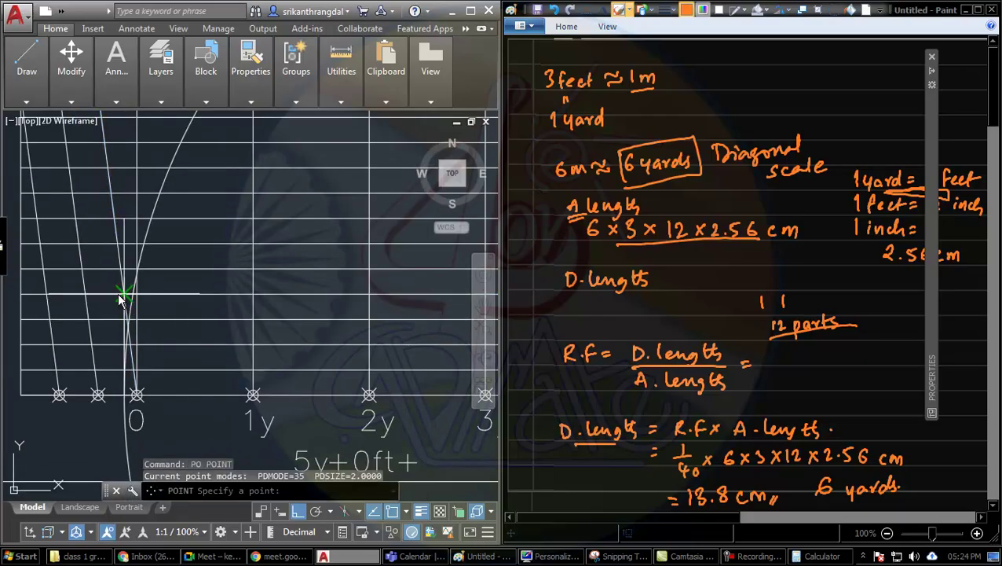
{"action": "scroll", "coordinate": [119, 305], "scroll_direction": "up", "scroll_amount": 2}
{"action": "left_click", "coordinate": [128, 295]}
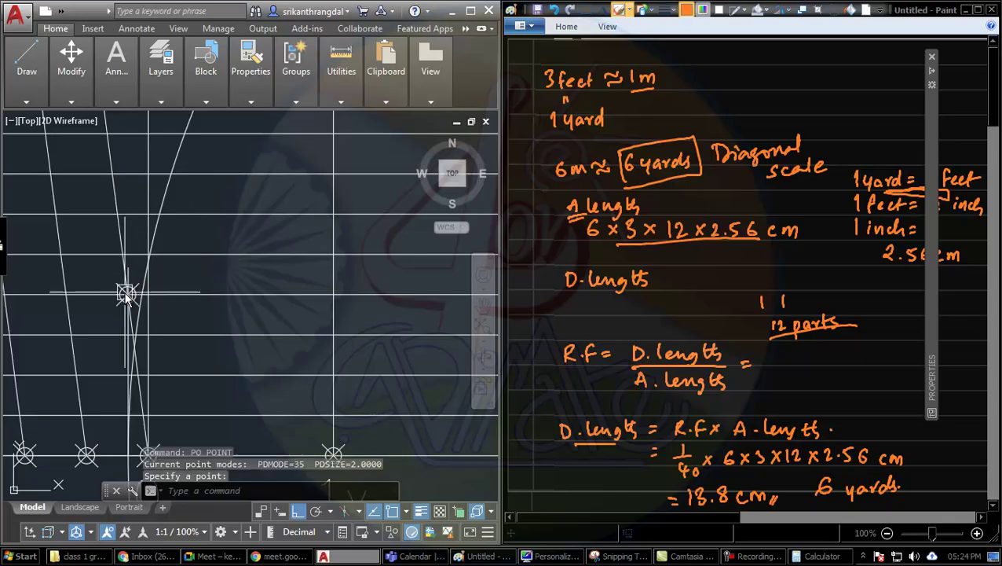
{"action": "key", "text": "Escape"}
Select the new point marker and the right edge line of the diagonal scale.
{"action": "scroll", "coordinate": [115, 392], "scroll_direction": "down", "scroll_amount": 3}
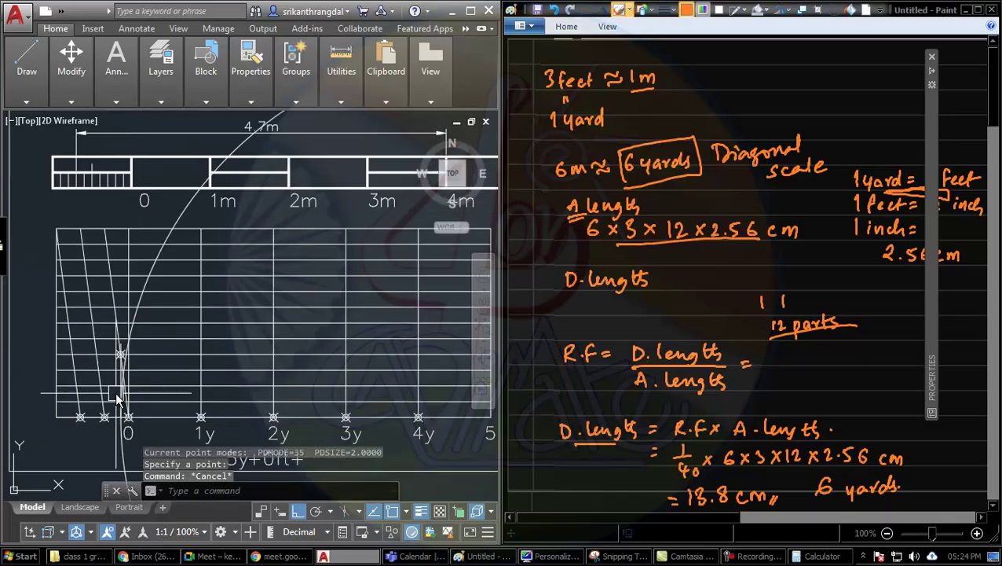
{"action": "scroll", "coordinate": [126, 360], "scroll_direction": "up", "scroll_amount": 2}
{"action": "left_click", "coordinate": [115, 357]}
{"action": "scroll", "coordinate": [116, 357], "scroll_direction": "down", "scroll_amount": 3}
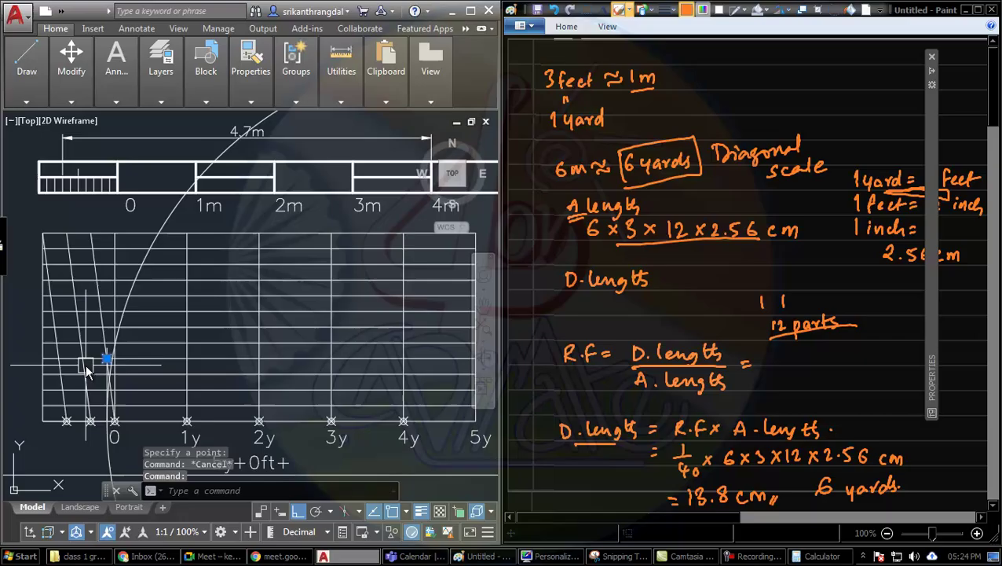
{"action": "scroll", "coordinate": [346, 380], "scroll_direction": "down", "scroll_amount": 1}
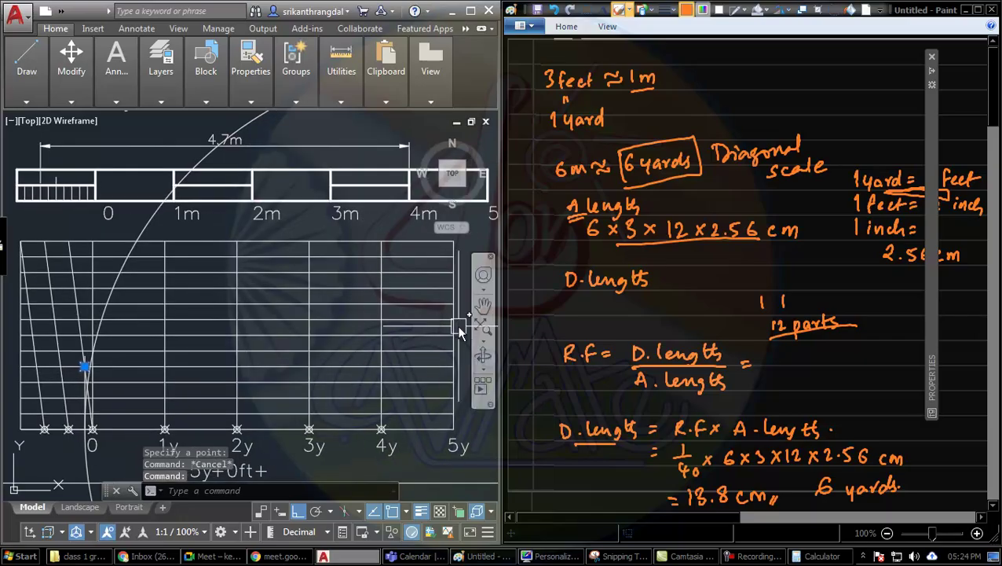
{"action": "left_click", "coordinate": [454, 330]}
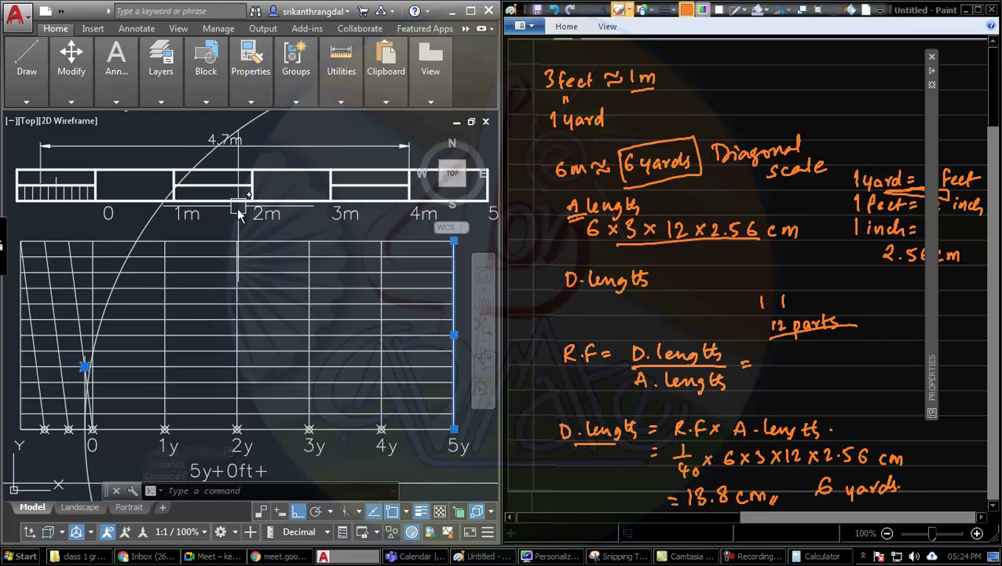
Shift the view and pick several horizontal lines of the diagonal grid, then clear the selection.
{"action": "middle_click_drag", "start_coordinate": [170, 421], "coordinate": [190, 394]}
{"action": "key", "text": "Escape"}
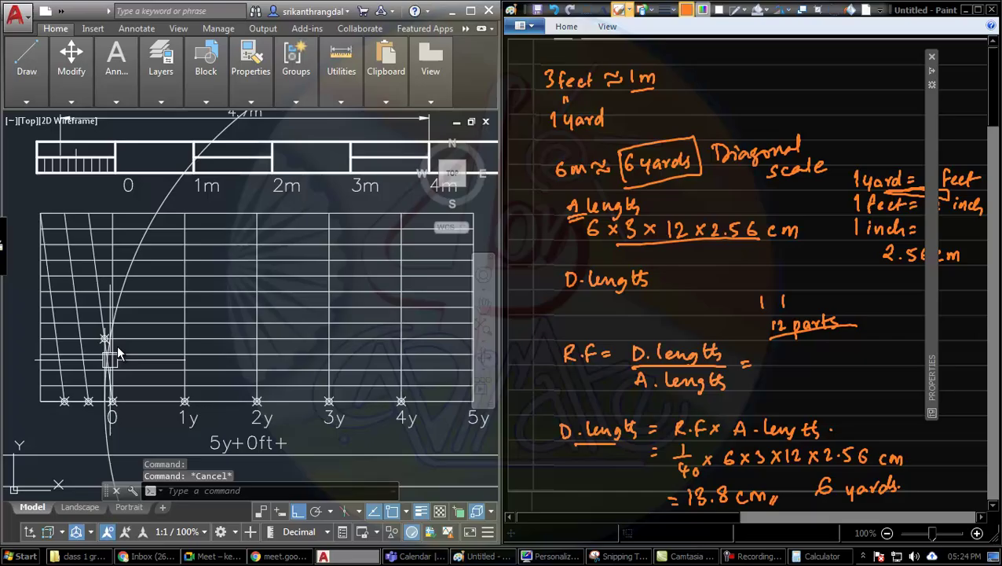
{"action": "scroll", "coordinate": [106, 338], "scroll_direction": "up", "scroll_amount": 2}
{"action": "right_click", "coordinate": [106, 337]}
{"action": "left_click", "coordinate": [146, 400]}
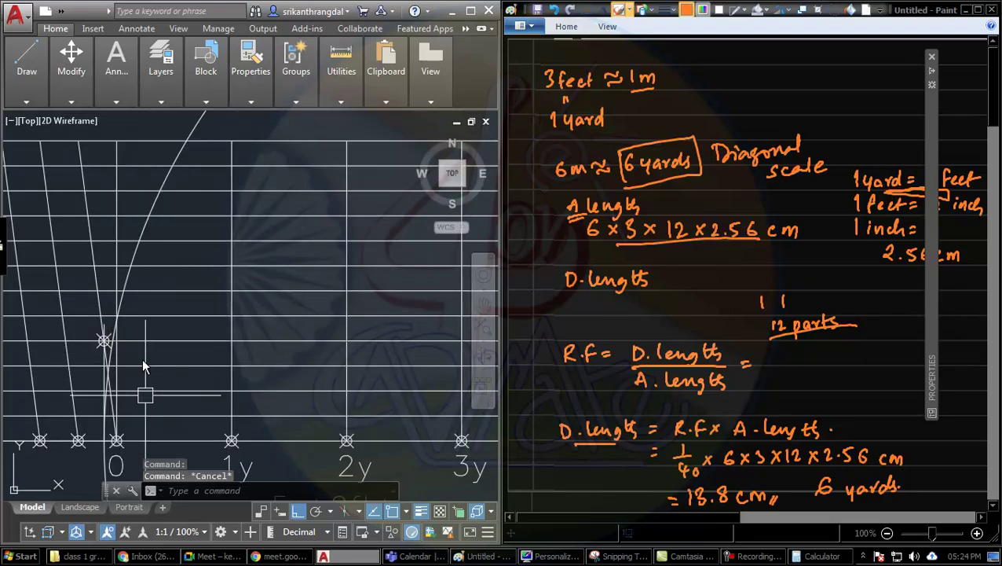
{"action": "left_click", "coordinate": [158, 414]}
{"action": "left_click", "coordinate": [164, 390]}
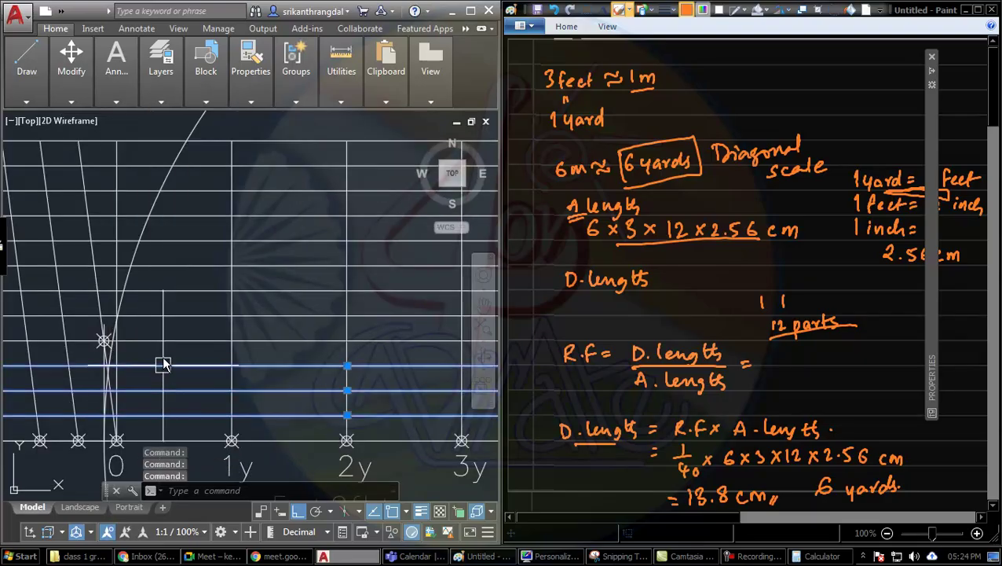
{"action": "key", "text": "Escape"}
Append '4inch' to the label beneath the scale so it reads 5y+0ft+4inch.
{"action": "middle_click_drag", "start_coordinate": [201, 407], "coordinate": [193, 271]}
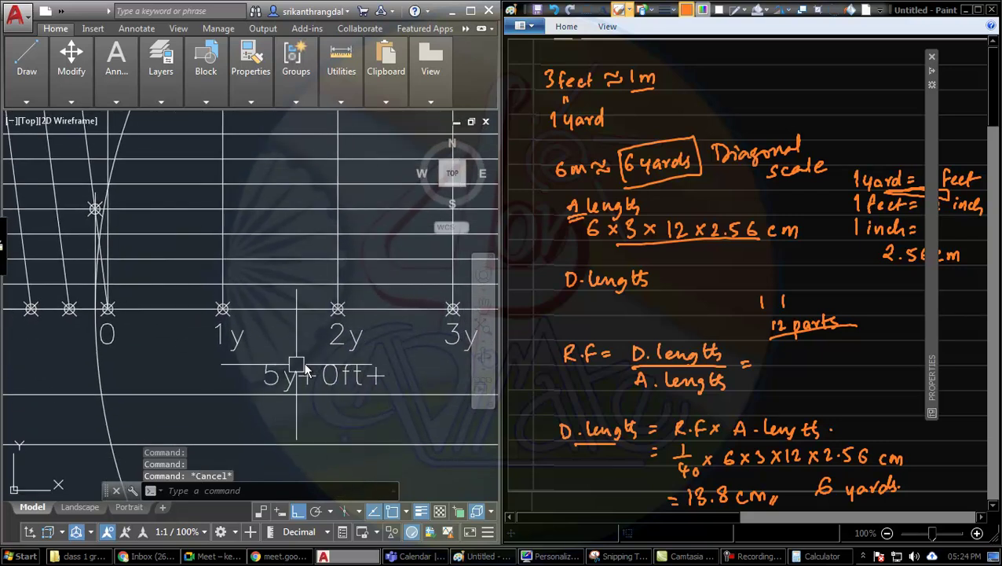
{"action": "double_click", "coordinate": [385, 376]}
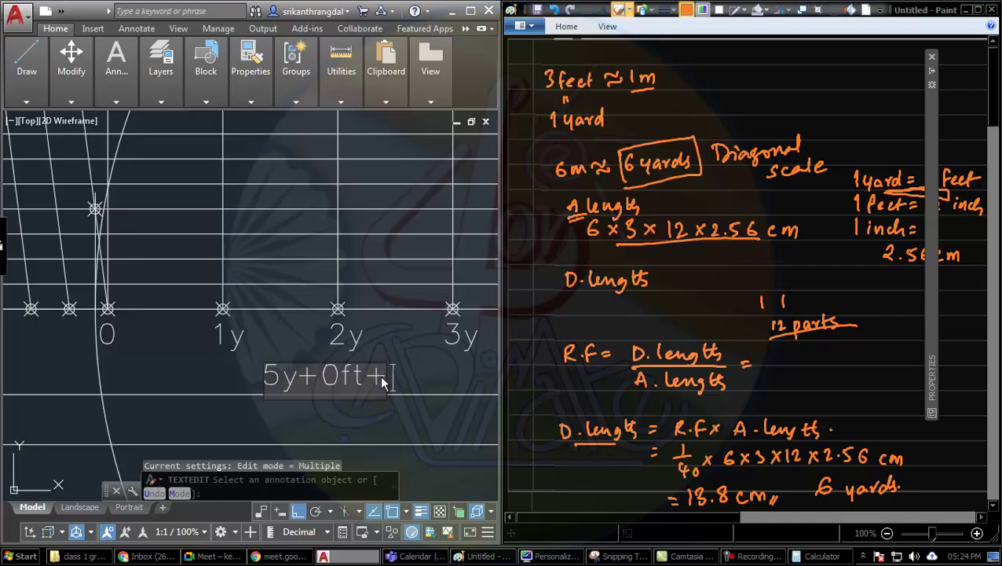
{"action": "type", "text": "4inch"}
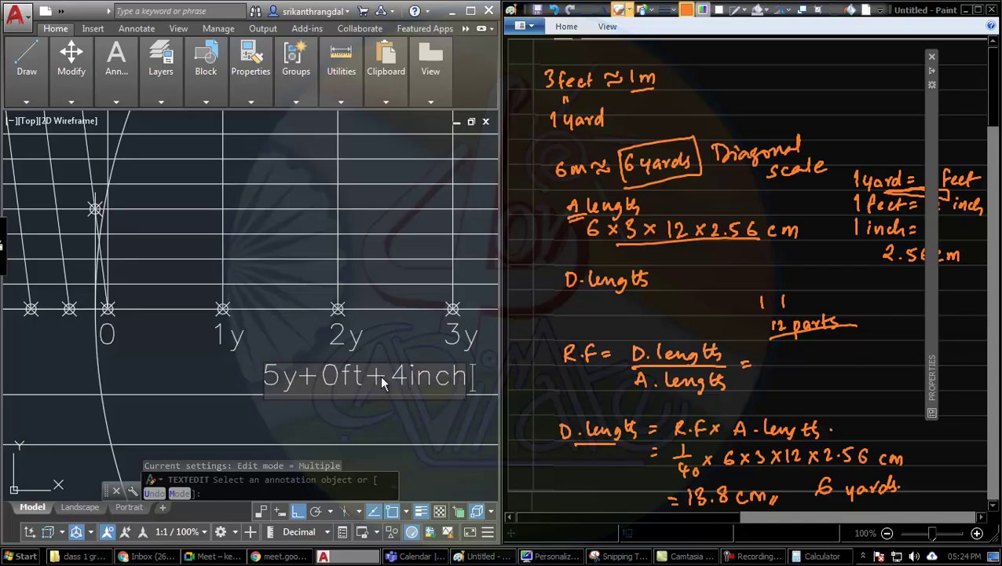
{"action": "key", "text": "Return"}
{"action": "key", "text": "Escape"}
Select the finished label and pan up to bring the metre scale into view.
{"action": "left_click", "coordinate": [282, 393]}
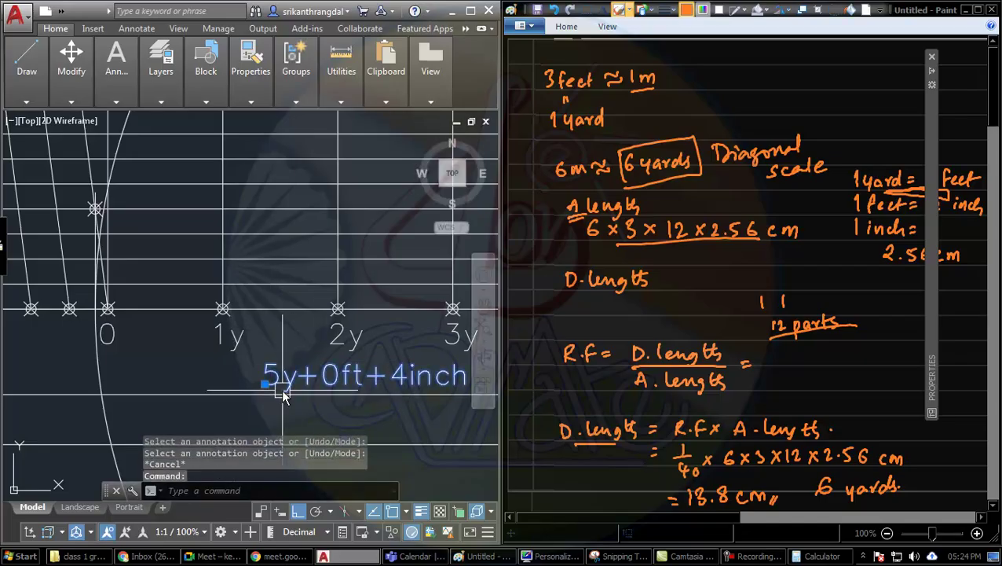
{"action": "scroll", "coordinate": [284, 394], "scroll_direction": "down", "scroll_amount": 2}
{"action": "mouse_move", "coordinate": [381, 402]}
{"action": "middle_mouse_down"}
{"action": "mouse_move", "coordinate": [312, 441]}
{"action": "mouse_move", "coordinate": [306, 526]}
{"action": "middle_mouse_up"}
{"action": "scroll", "coordinate": [314, 370], "scroll_direction": "down", "scroll_amount": 3}
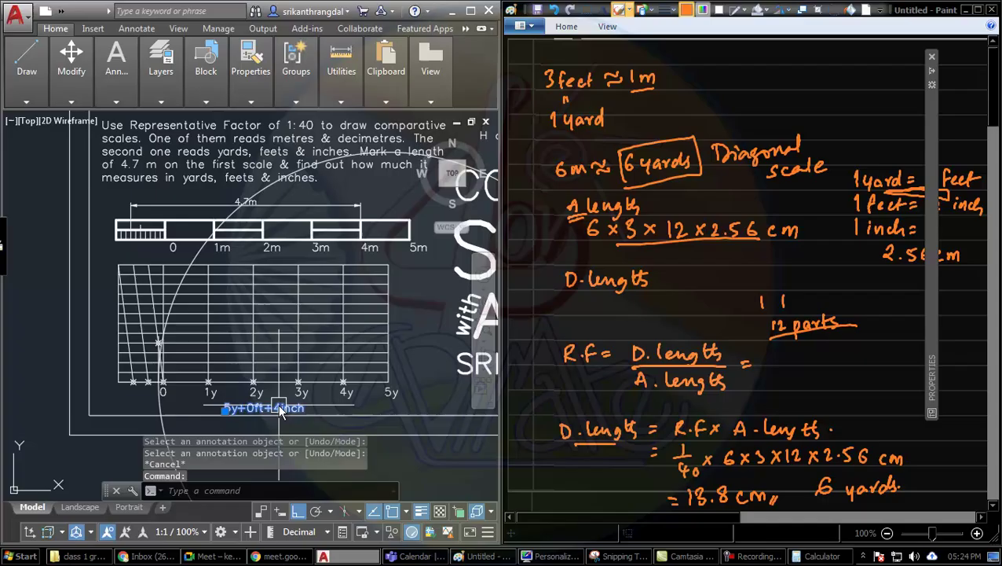
Zoom out to show the whole sheet and maximise the AutoCAD window.
{"action": "middle_click_drag", "start_coordinate": [282, 411], "coordinate": [201, 399]}
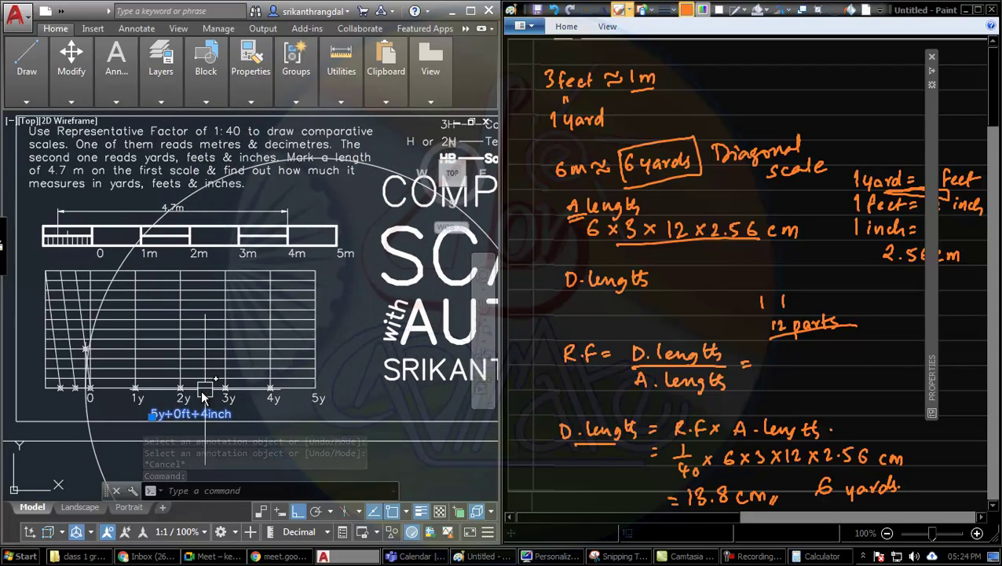
{"action": "key", "text": "Return"}
{"action": "key", "text": "Return"}
{"action": "left_click_drag", "start_coordinate": [322, 259], "coordinate": [323, 306]}
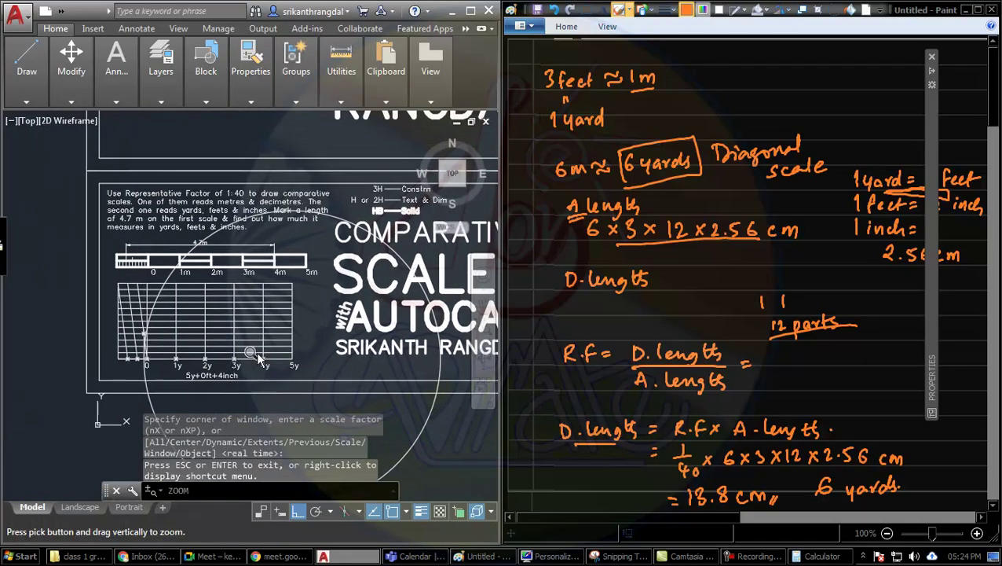
{"action": "middle_click_drag", "start_coordinate": [323, 306], "coordinate": [276, 317]}
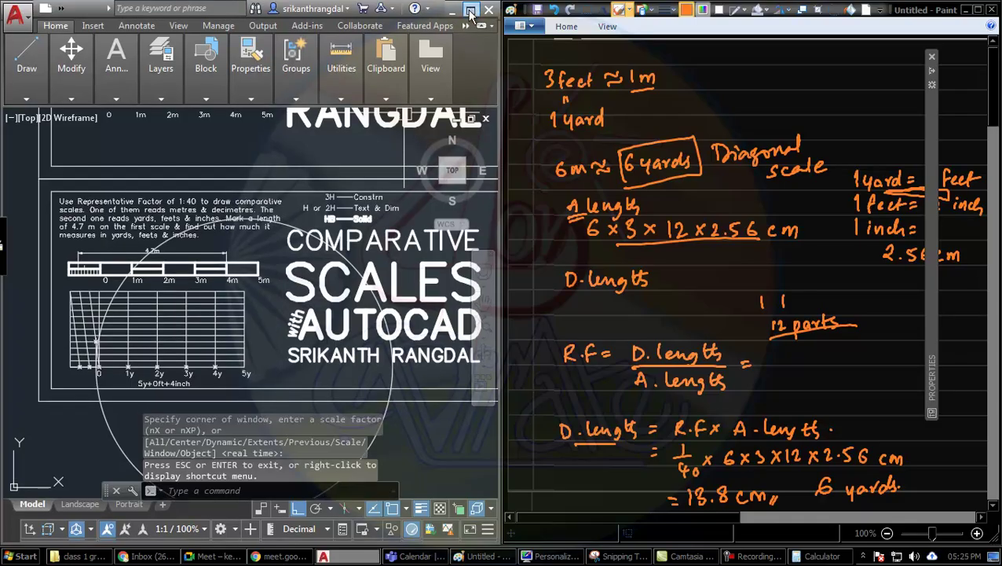
{"action": "left_click", "coordinate": [470, 11]}
Switch to Clean Screen and zoom a window onto the comparative-scales sheet.
{"action": "key", "text": "ctrl+0"}
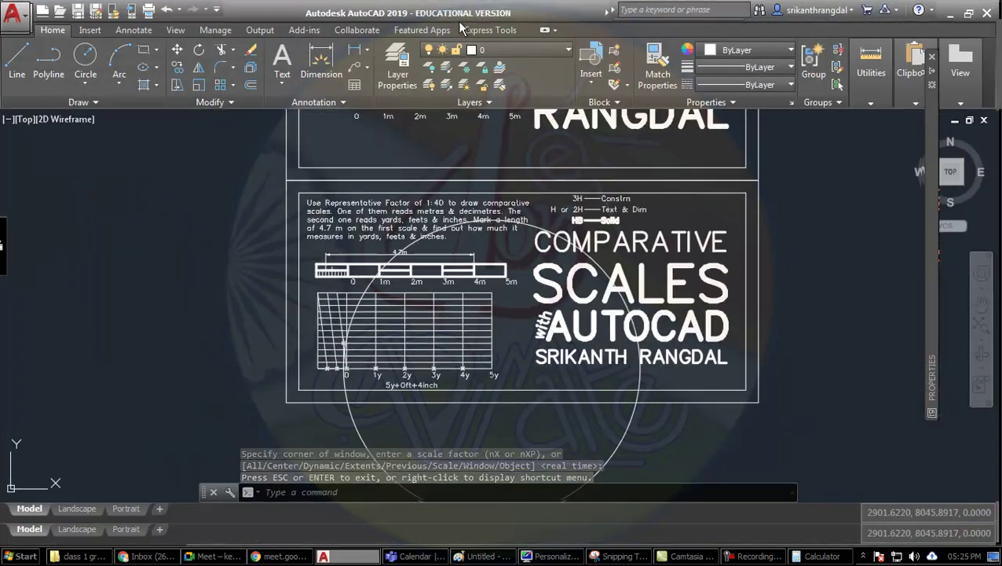
{"action": "left_click", "coordinate": [292, 147]}
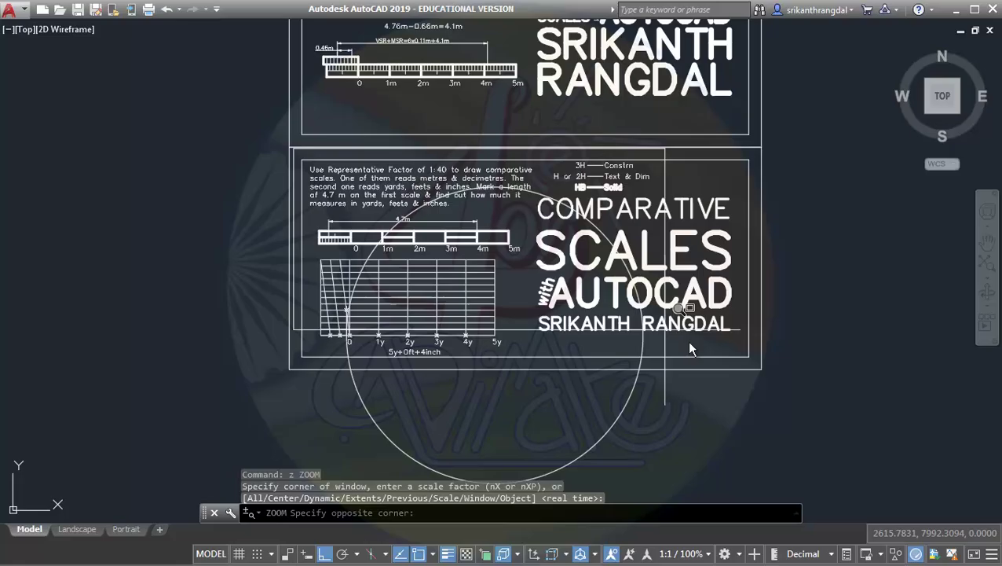
{"action": "left_click", "coordinate": [756, 366]}
Erase the large construction circle with E.
{"action": "left_click", "coordinate": [760, 442]}
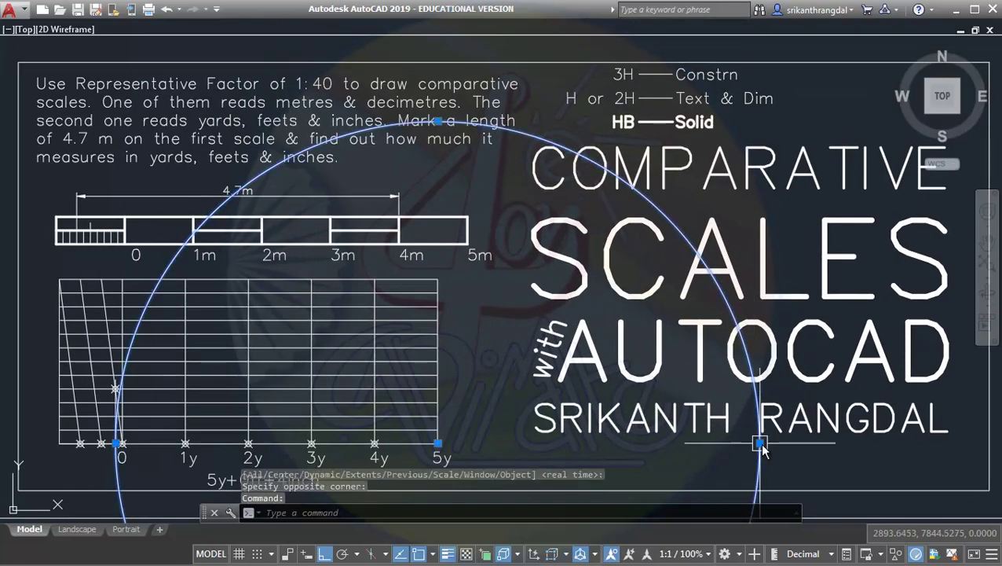
{"action": "type", "text": "e"}
{"action": "key", "text": "Return"}
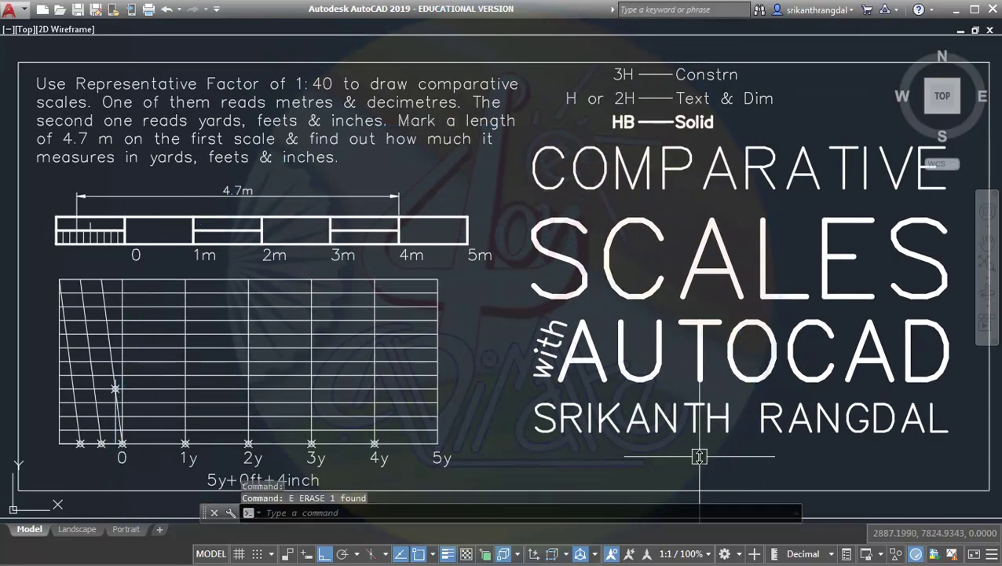